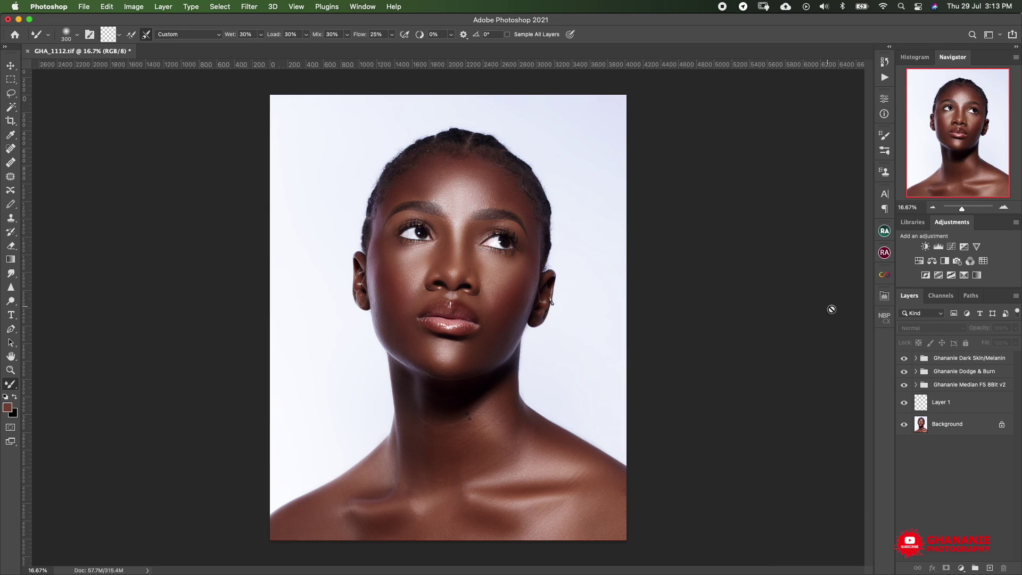
Step: Hide every layer above Background to view the original, and show Layer 1 and the three retouching groups again one by one
left_click_drag(902, 361, 903, 410)
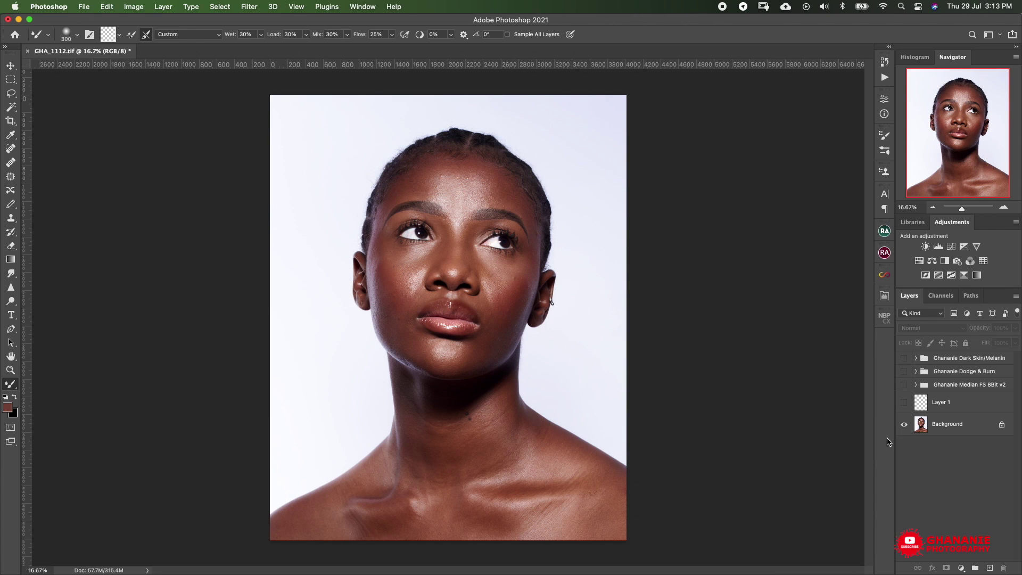
left_click(905, 402)
left_click(905, 385)
left_click(904, 371)
left_click(903, 358)
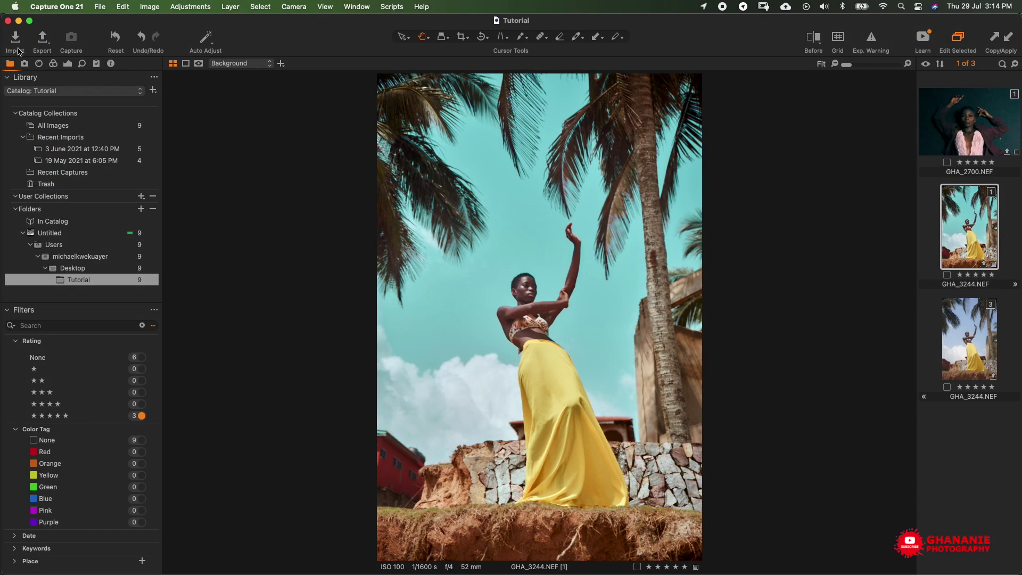
Step: Switch to Capture One and start an image import with the Asia folder as the source
left_click(18, 49)
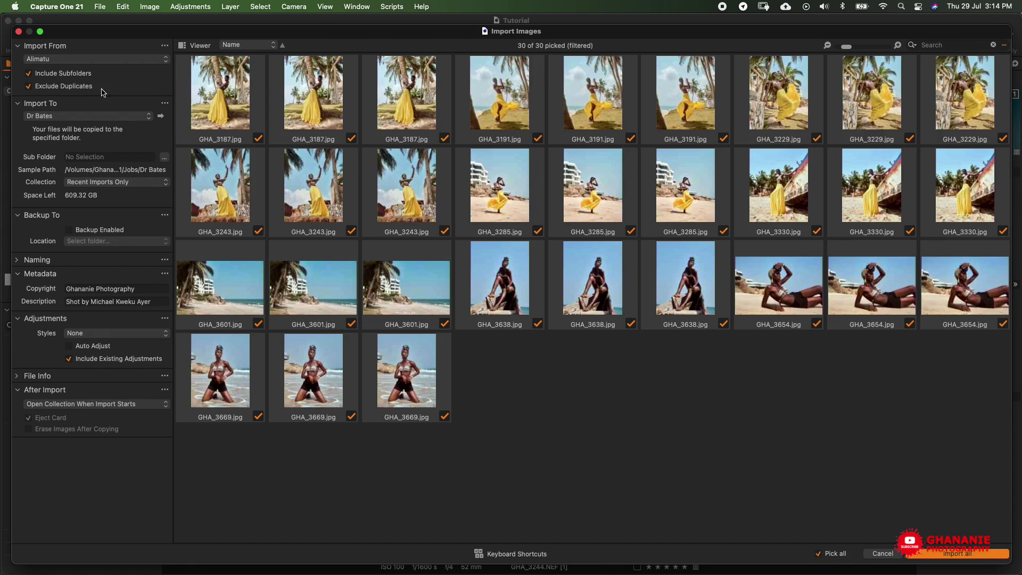
left_click(148, 60)
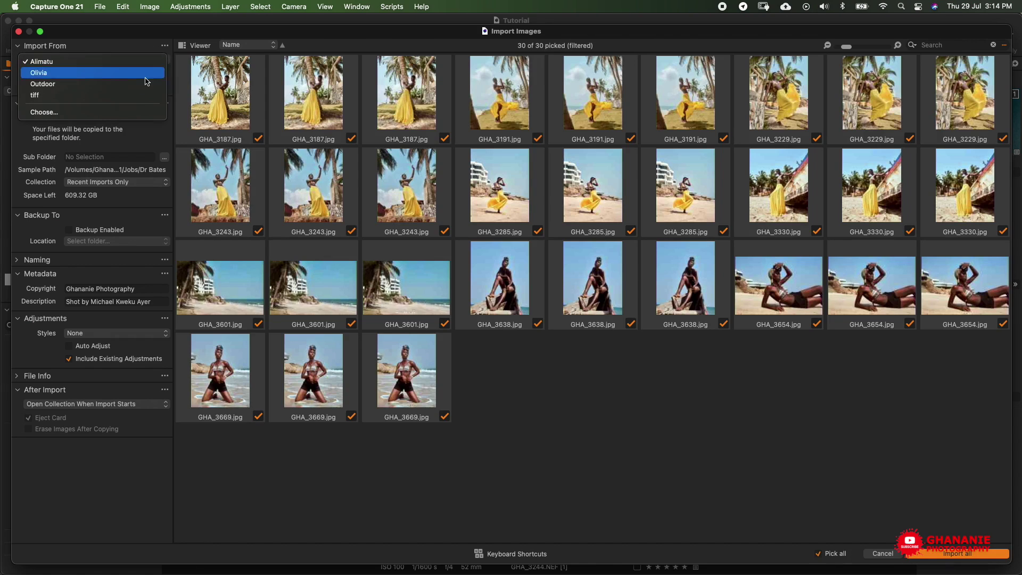
left_click(92, 112)
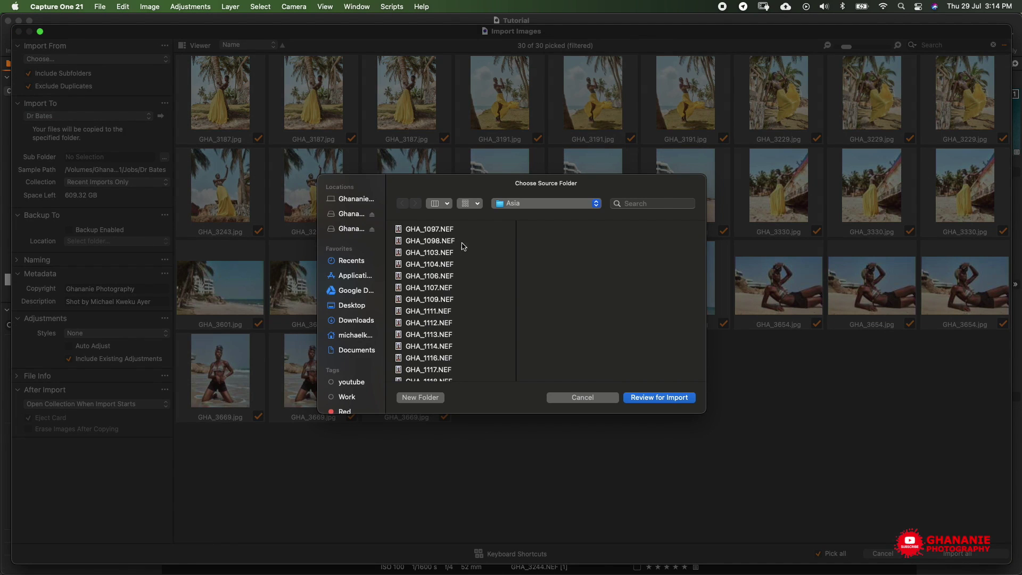
key("Return")
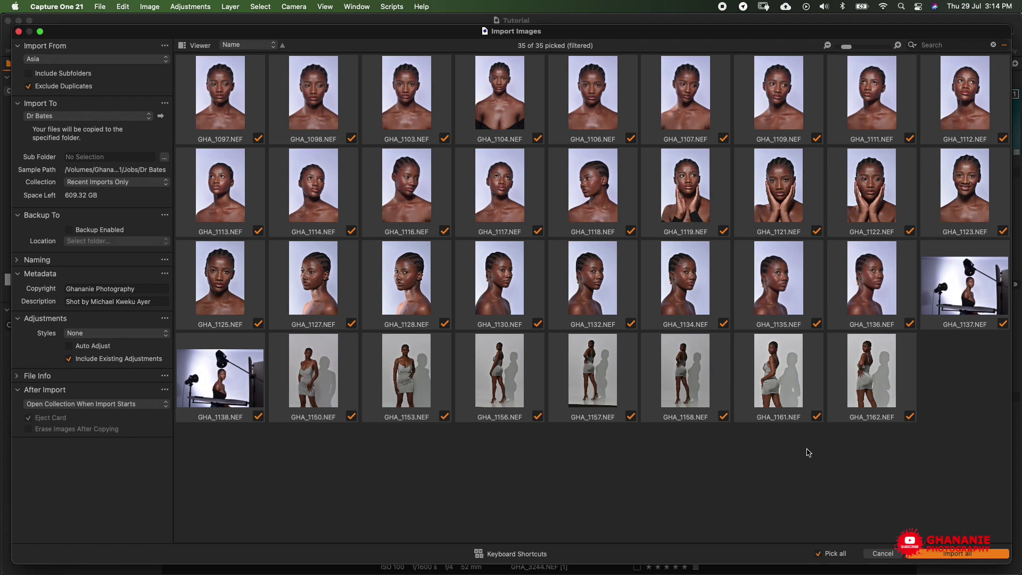
Step: Pick only GHA_1112.NEF, change the import destination and import that single image
left_click(819, 554)
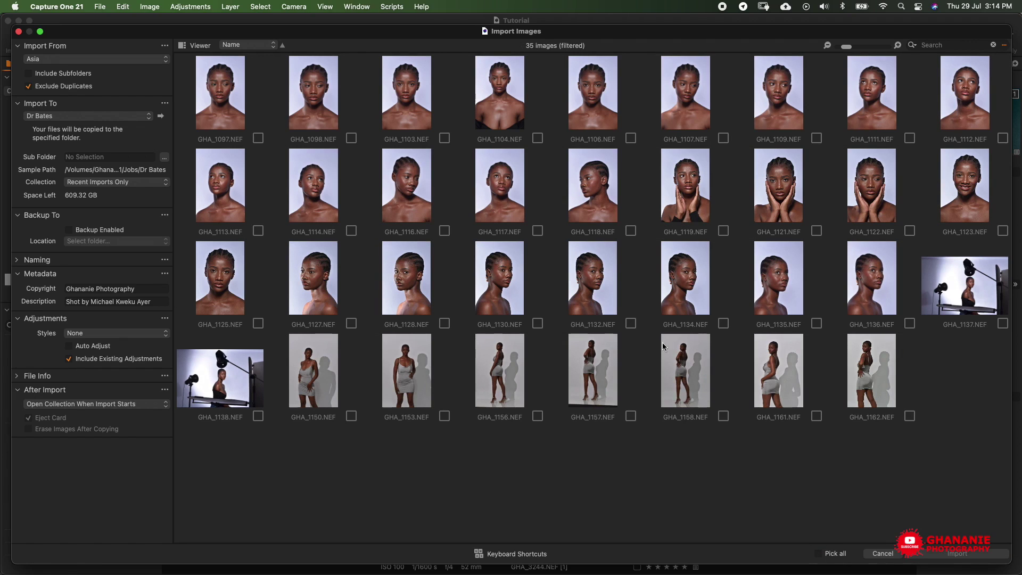
left_click(1003, 139)
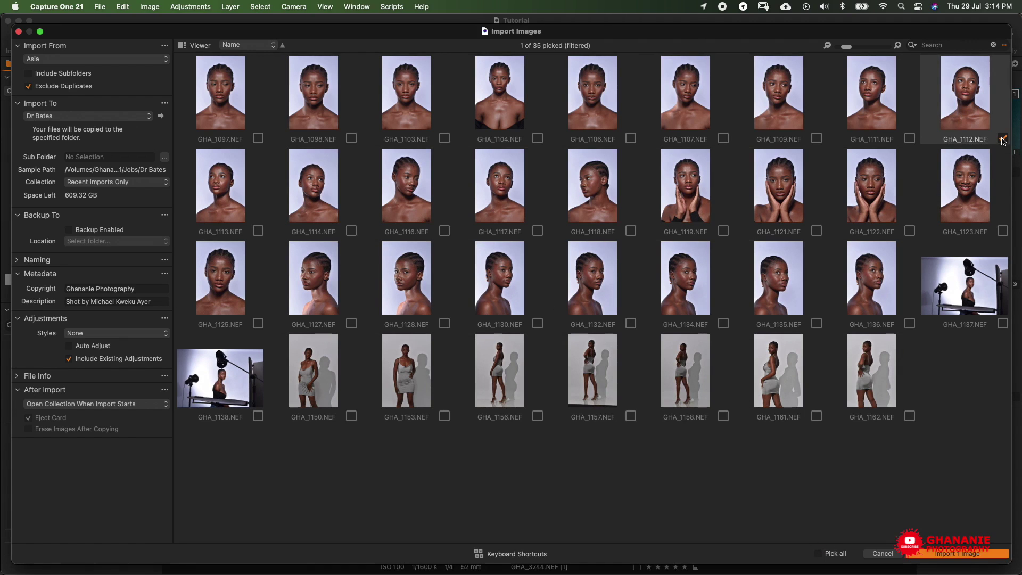
left_click(128, 116)
left_click(107, 178)
left_click(955, 555)
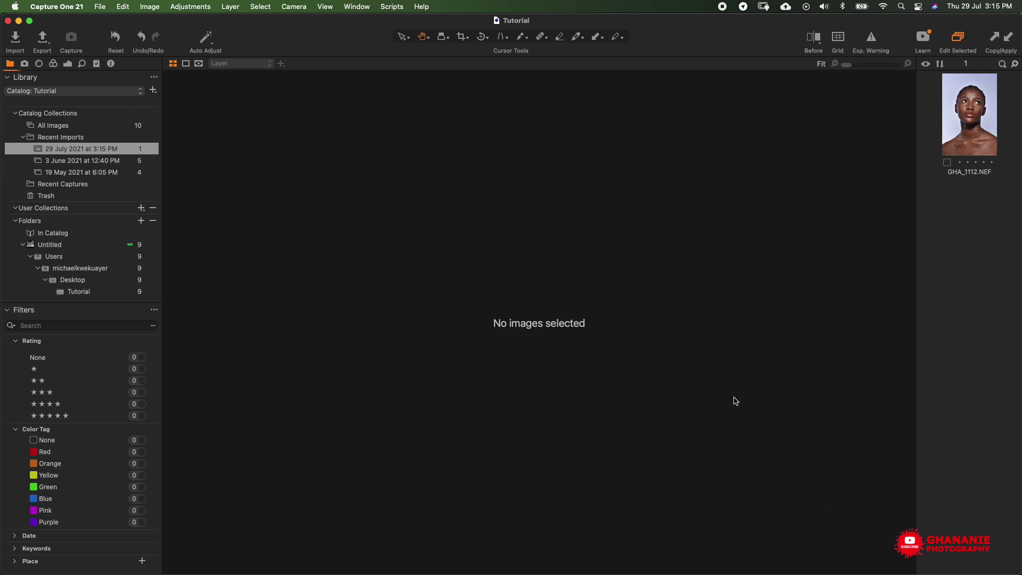
Step: Crop GHA_1112.NEF to a 1638 × 2048 px portrait frame around the head and shoulders
left_click(974, 116)
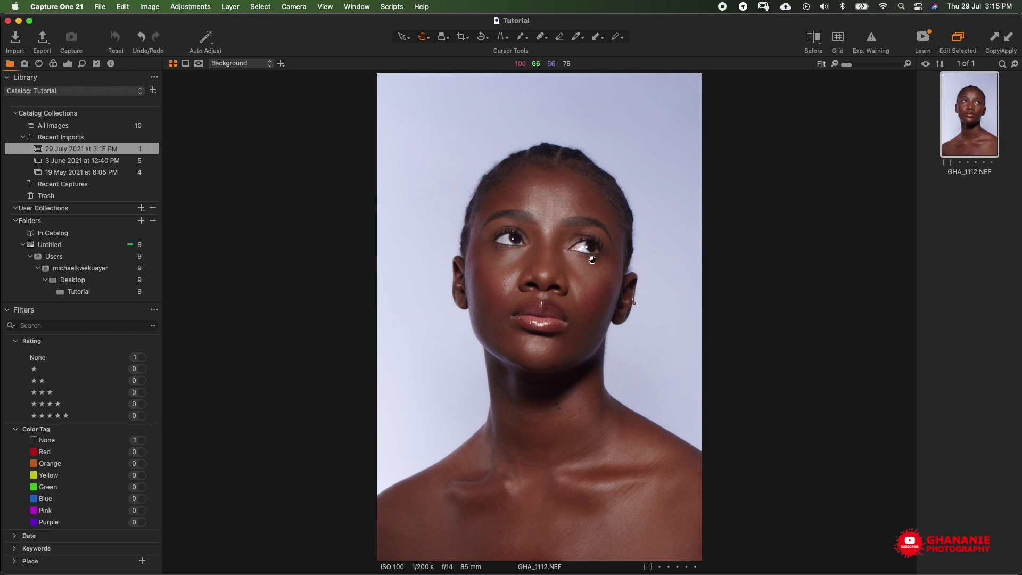
left_click(462, 40)
left_click_drag(461, 40, 477, 161)
left_click_drag(542, 76, 539, 100)
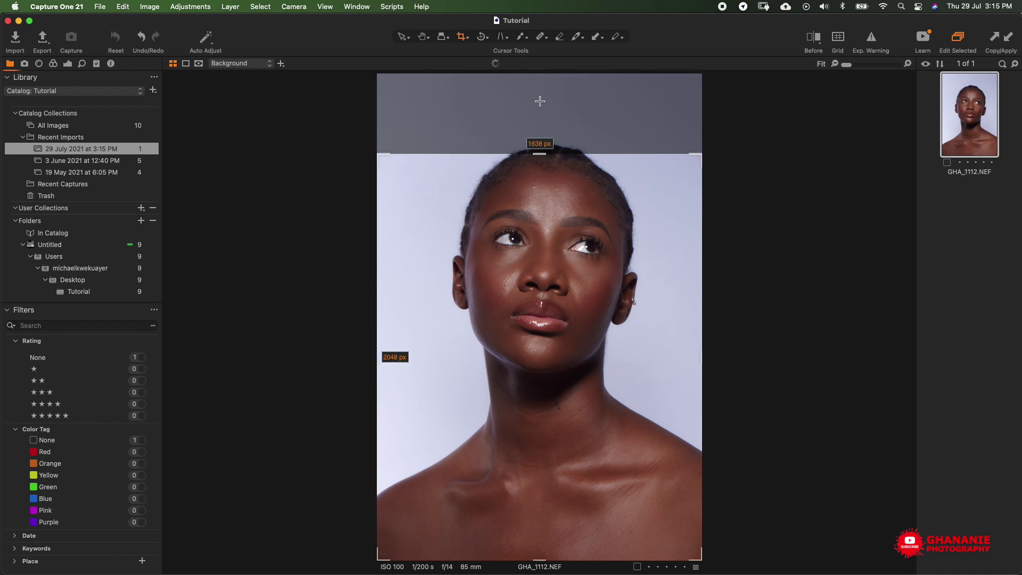
left_click_drag(582, 321, 586, 285)
mouse_move(379, 117)
left_mouse_down()
mouse_move(394, 137)
mouse_move(383, 133)
left_mouse_up()
mouse_move(538, 319)
left_mouse_down()
mouse_move(537, 298)
mouse_move(537, 317)
mouse_move(539, 307)
left_mouse_up()
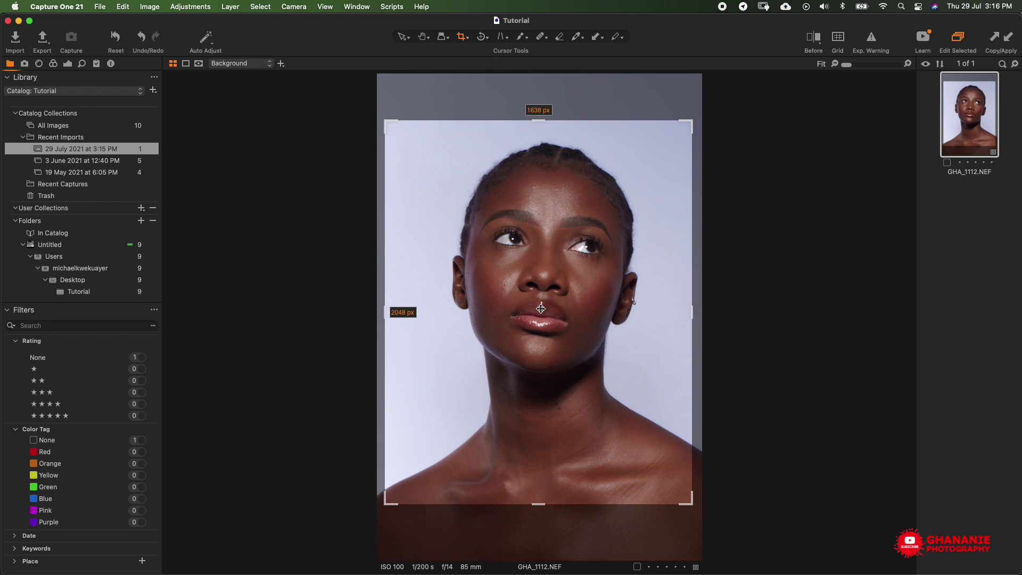
left_click_drag(691, 118, 697, 113)
left_click_drag(655, 165, 640, 204)
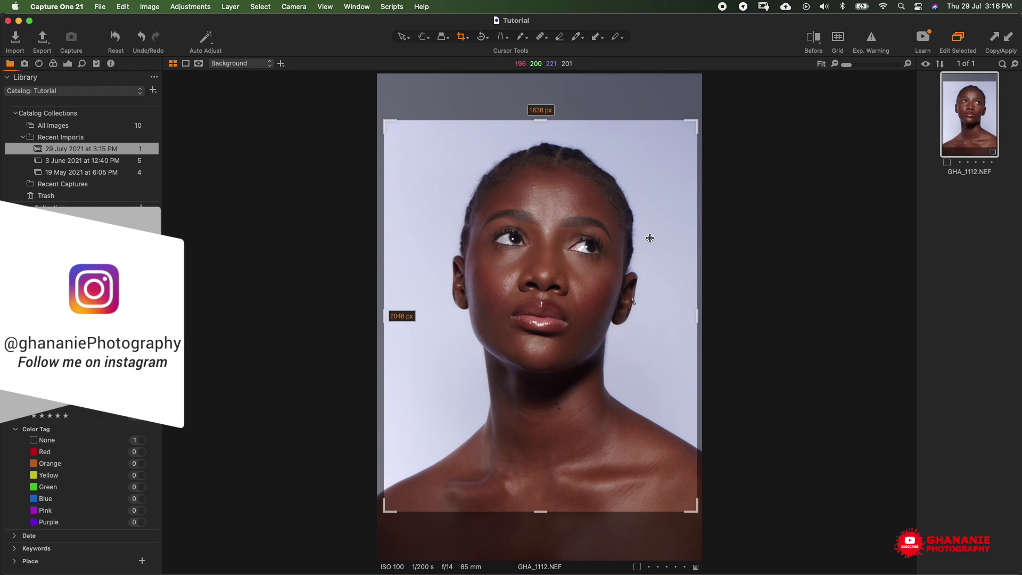
key("h")
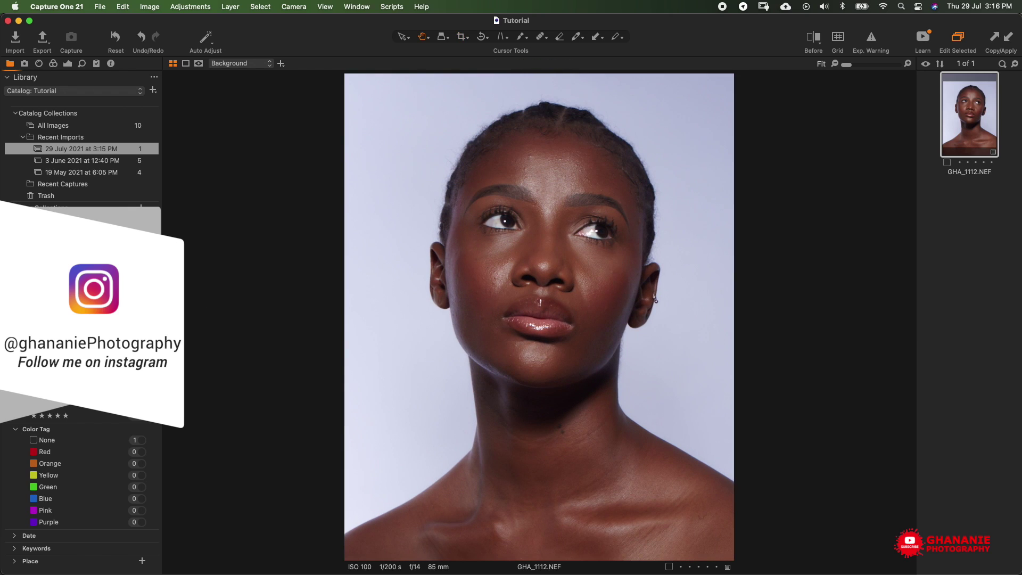
Step: Set the image's exposure to 0.04, contrast to 10 and brightness to 5
scroll(80, 149, "down", 2)
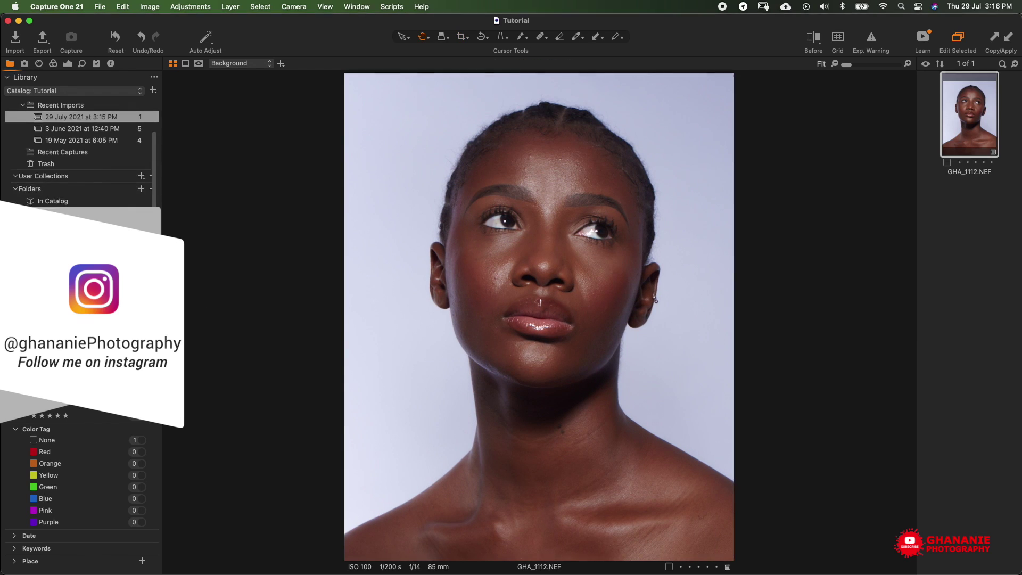
left_click(68, 66)
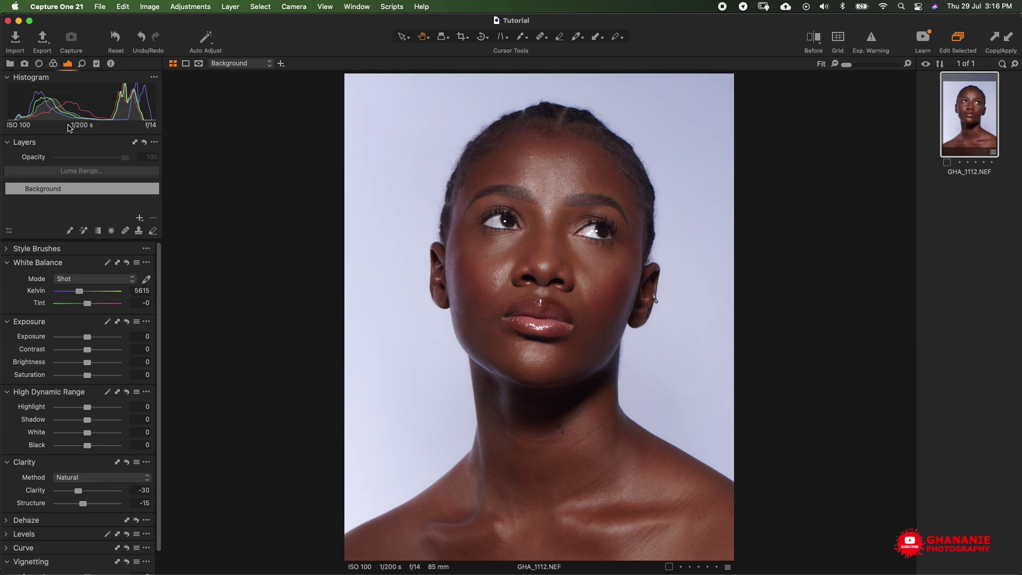
scroll(143, 378, "up", 2)
left_click(134, 349)
key("Return")
left_click_drag(87, 362, 88, 337)
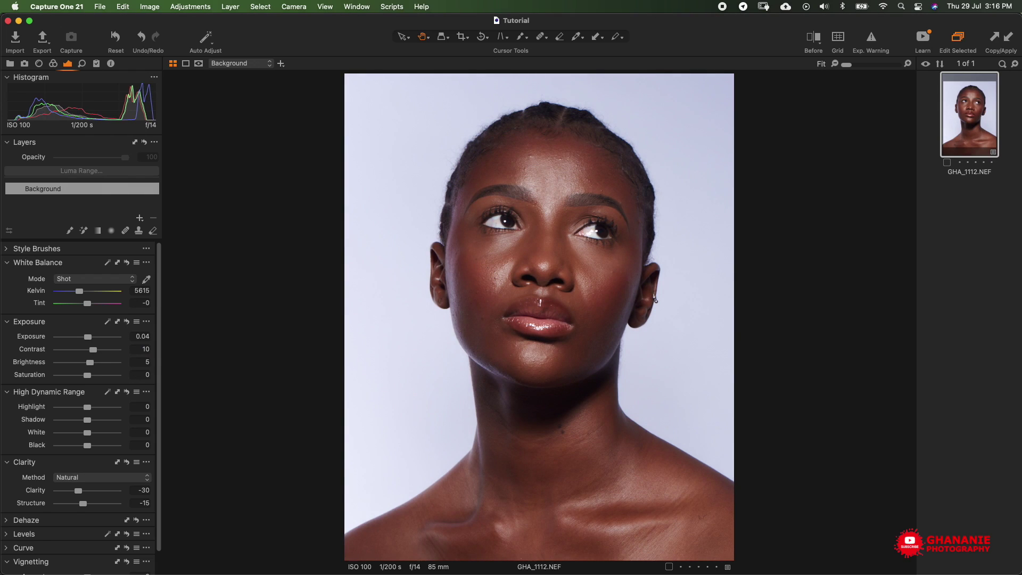
Step: Reduce the High Dynamic Range highlights to -50
mouse_move(86, 407)
left_mouse_down()
mouse_move(57, 406)
mouse_move(71, 406)
left_mouse_up()
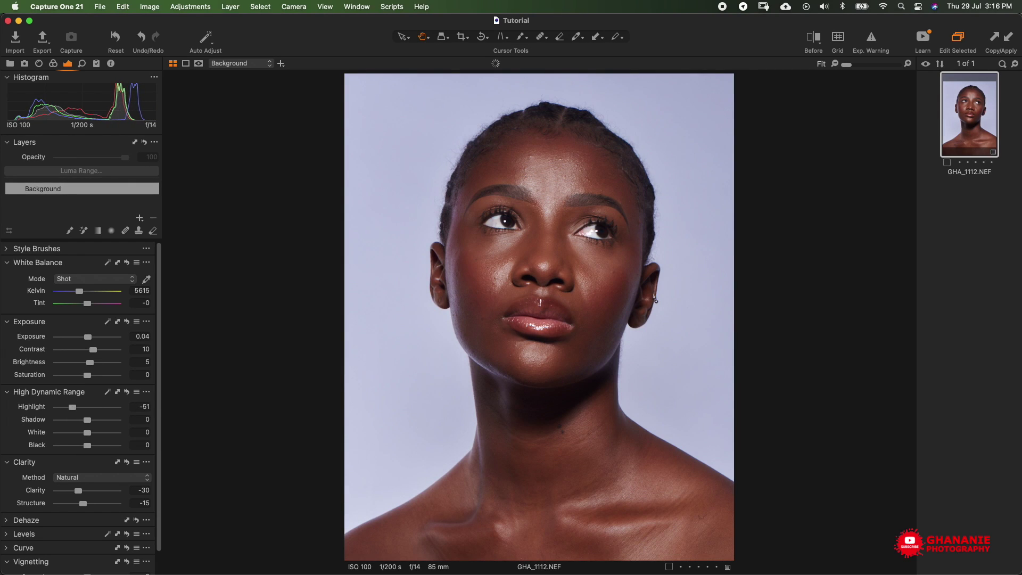
double_click(146, 406)
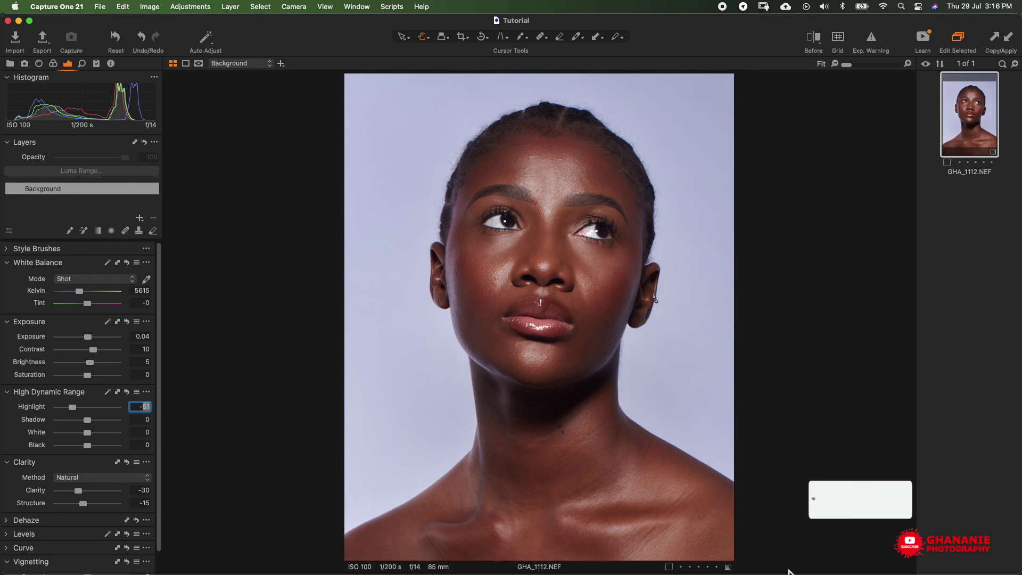
type("-50")
key("Return")
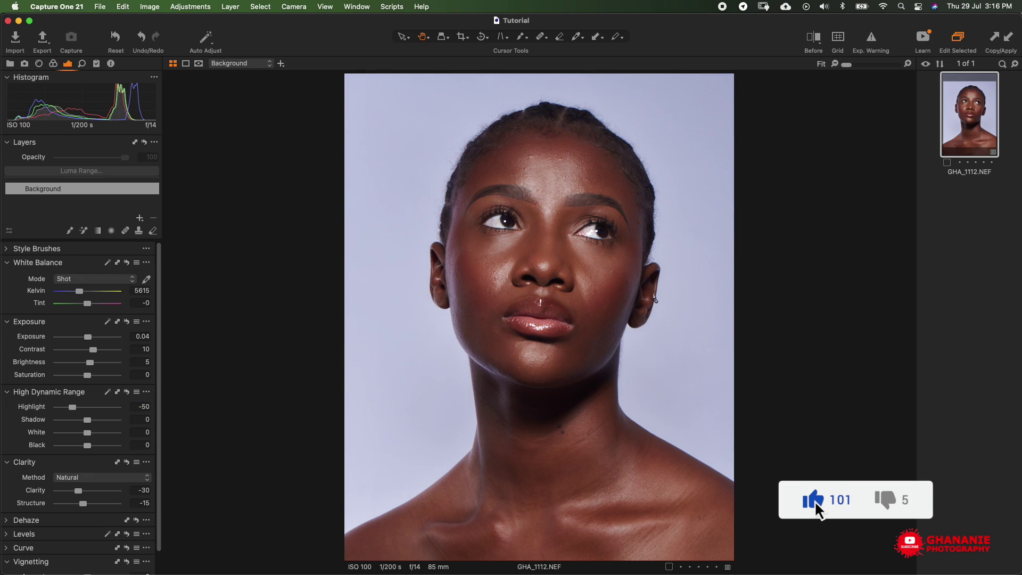
Step: Auto-adjust the RGB levels and fine-tune the midtone to 0.04 and the white point to 234
scroll(80, 405, "down", 3)
left_click(24, 509)
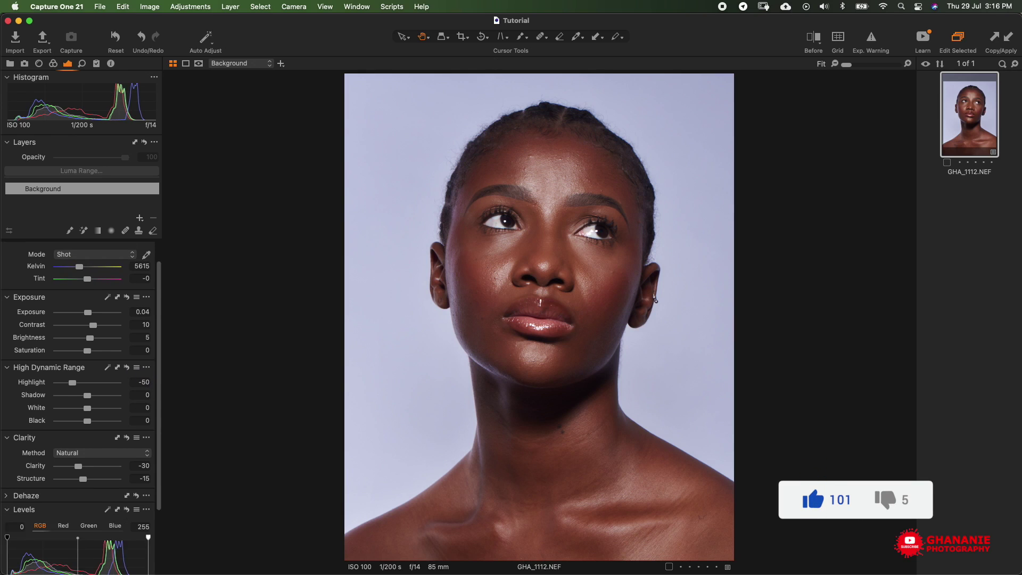
scroll(80, 404, "down", 4)
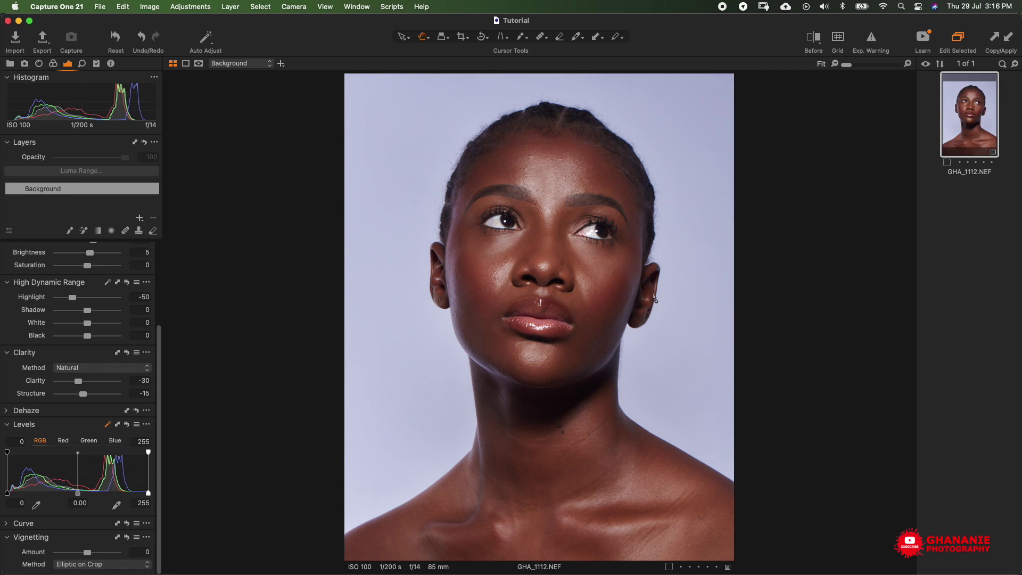
key("super+shift+l")
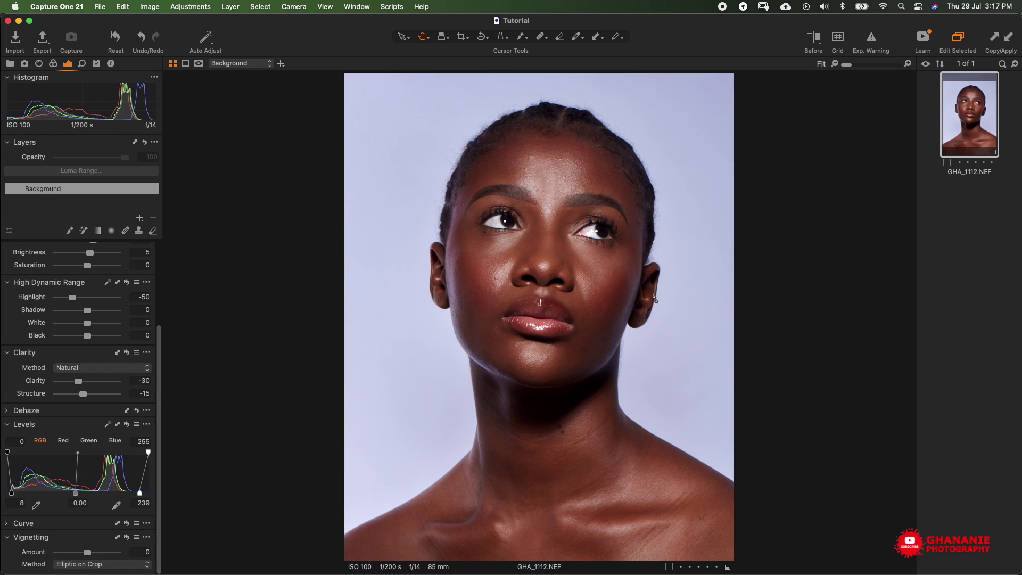
left_click_drag(76, 493, 73, 492)
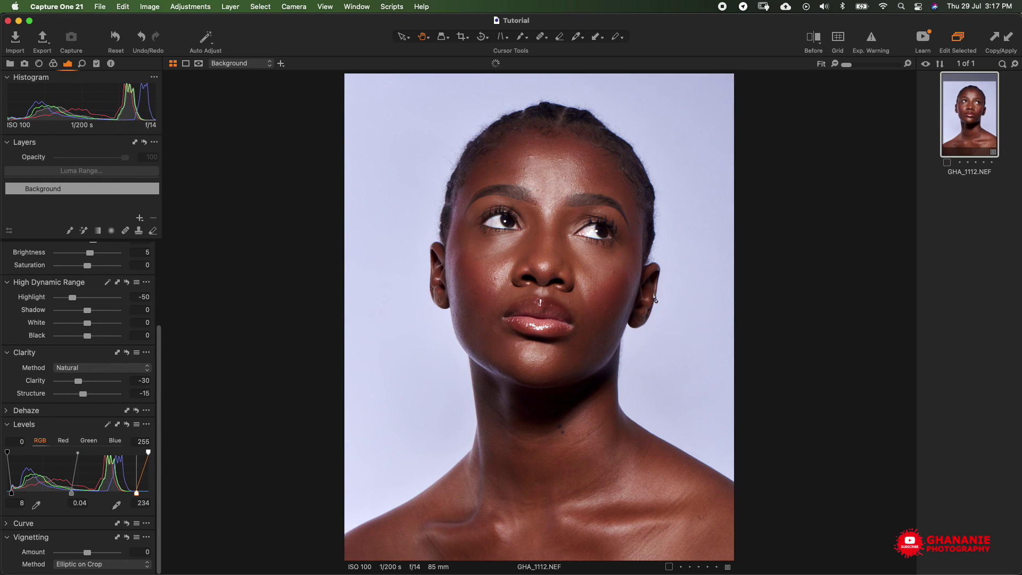
left_click_drag(139, 493, 137, 493)
Step: Add a slightly raised highlight point and a shadow point to the Luma curve
left_click(24, 524)
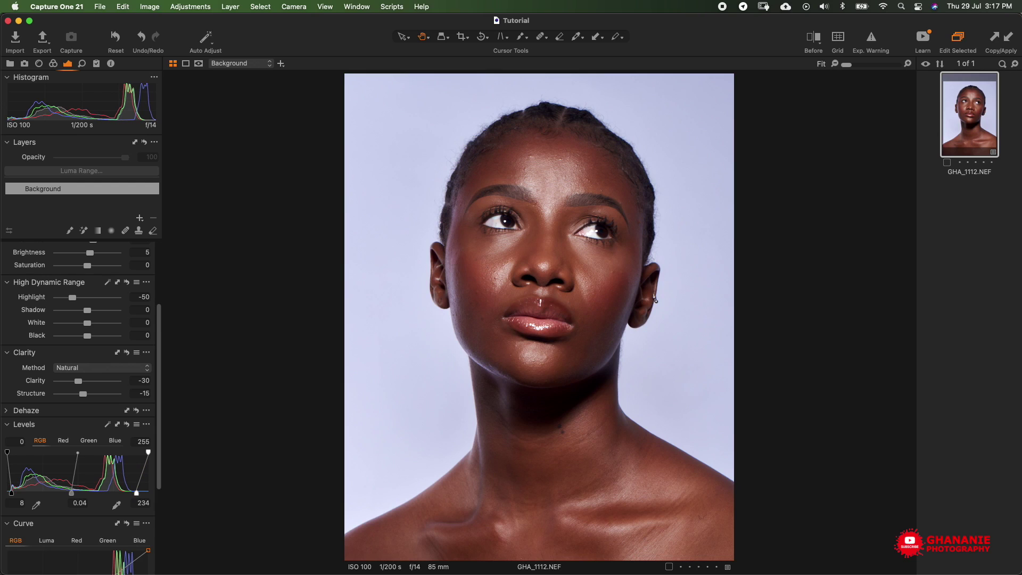
scroll(79, 407, "down", 5)
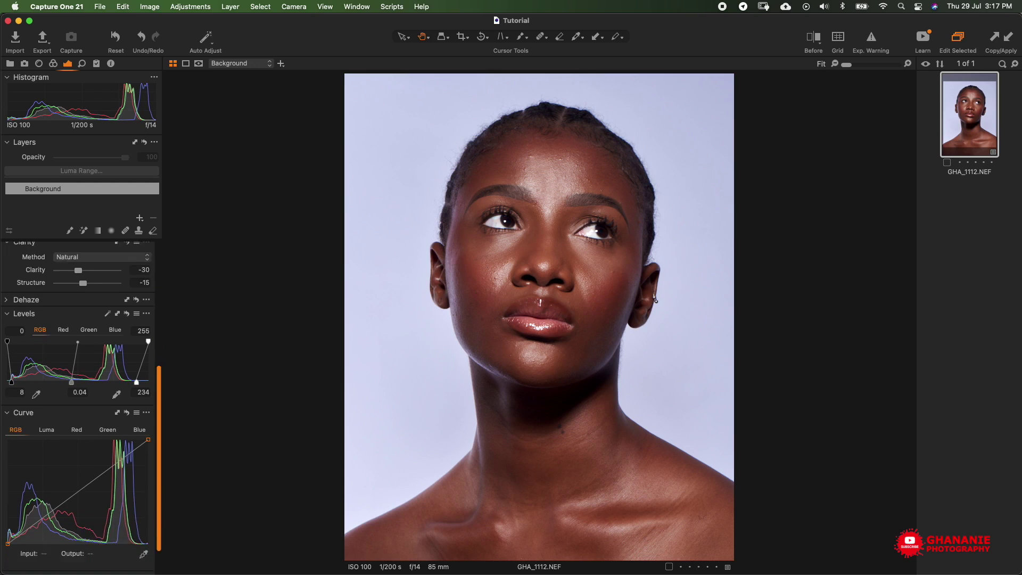
left_click(47, 405)
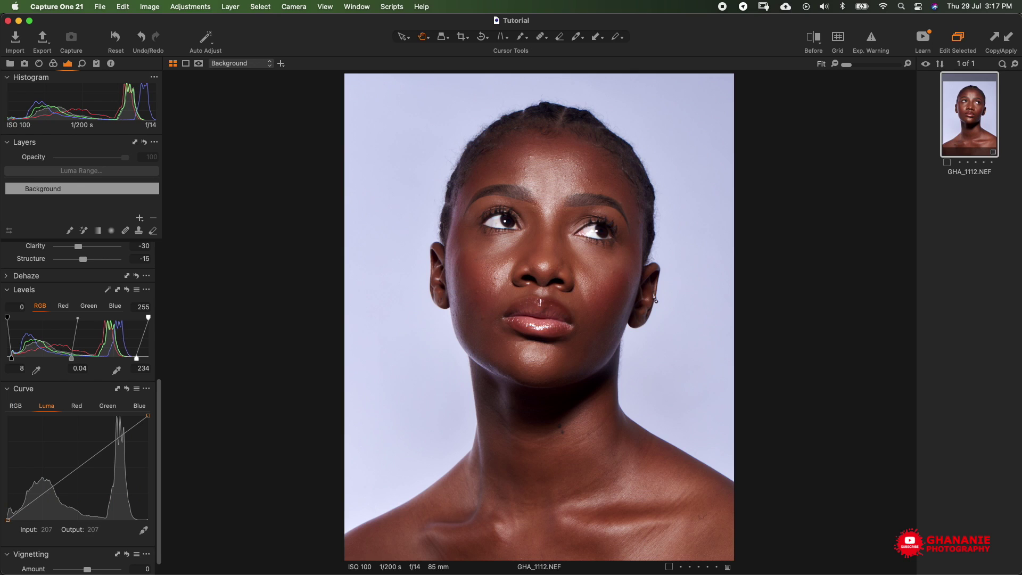
left_click_drag(111, 442, 112, 440)
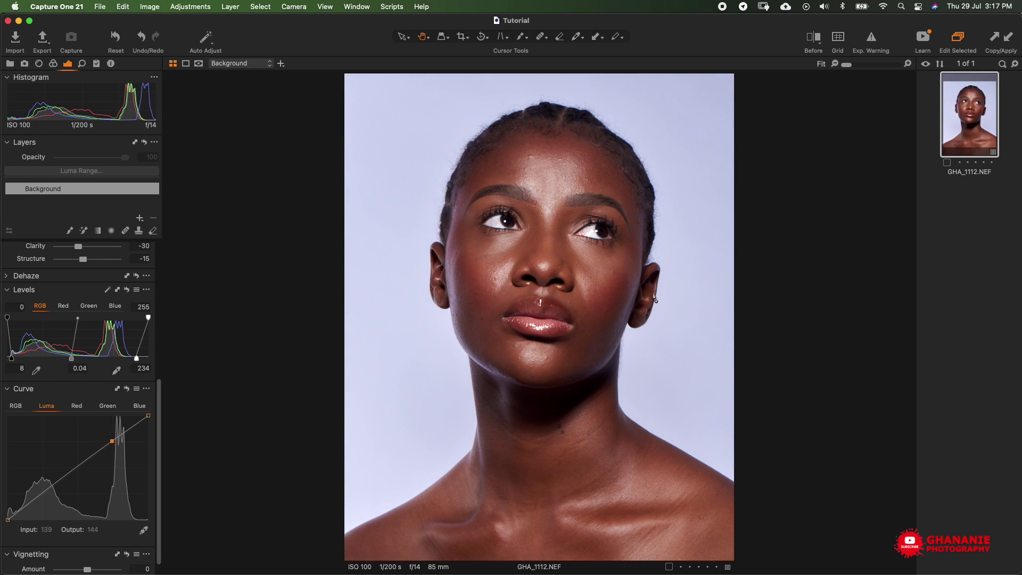
left_click(43, 494)
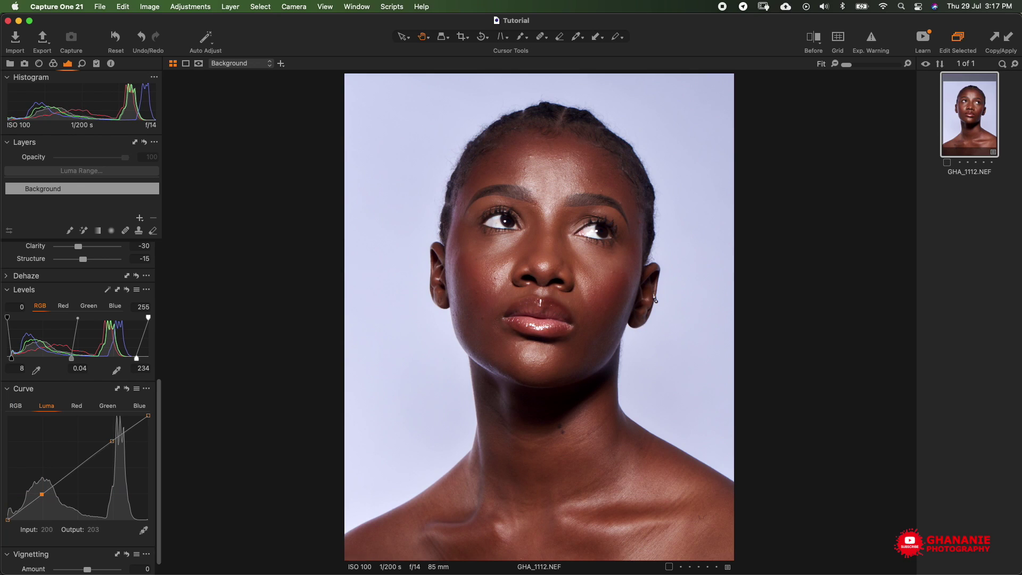
Step: Compare the original and adjusted portrait with the before/after split slider across the whole image
scroll(80, 458, "up", 5)
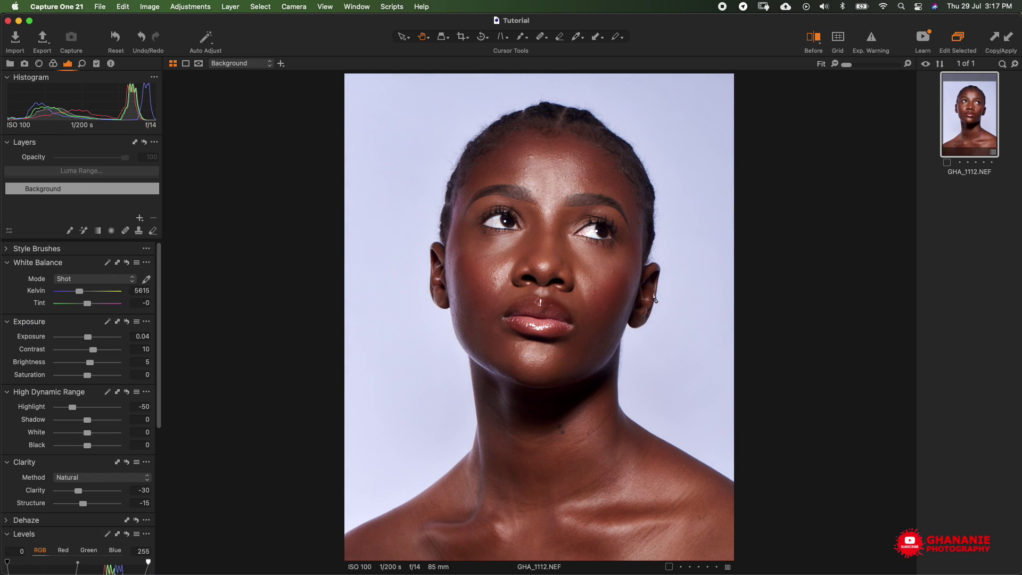
left_click_drag(538, 317, 731, 317)
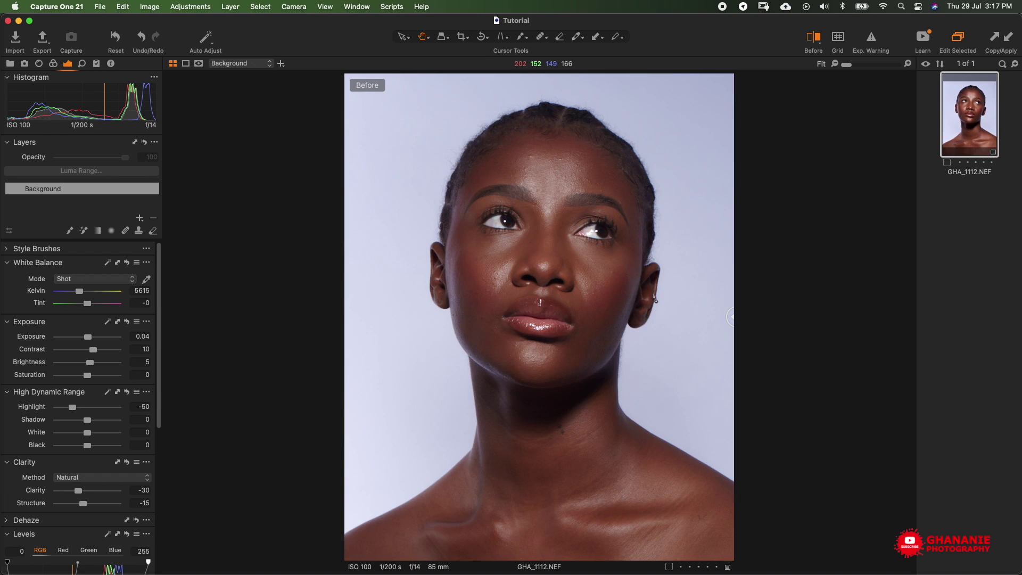
left_click_drag(730, 316, 346, 317)
key("y")
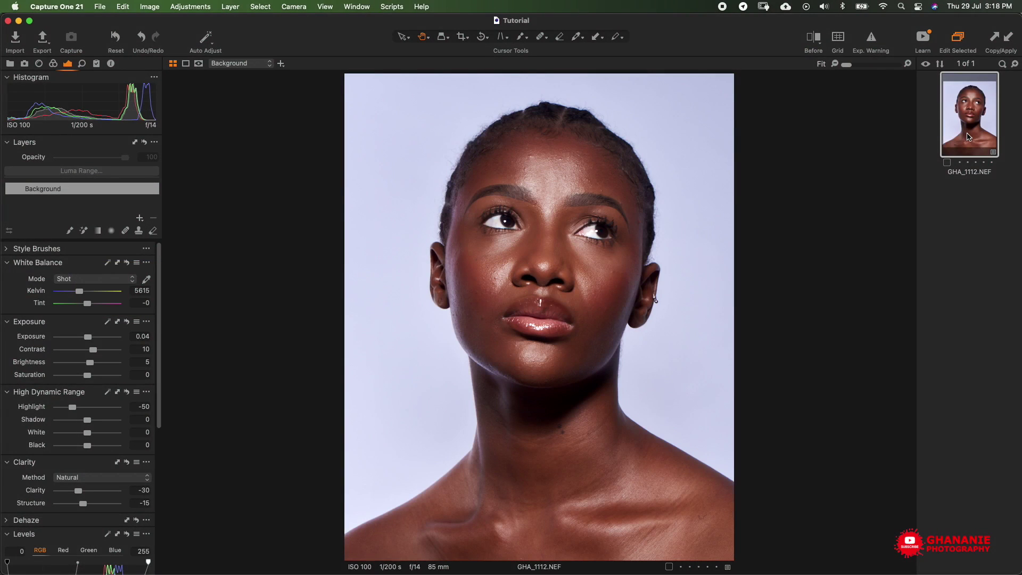
Step: Send GHA_1112.NEF to Adobe Photoshop 2021 for editing as an 8-bit uncompressed TIFF
right_click(967, 136)
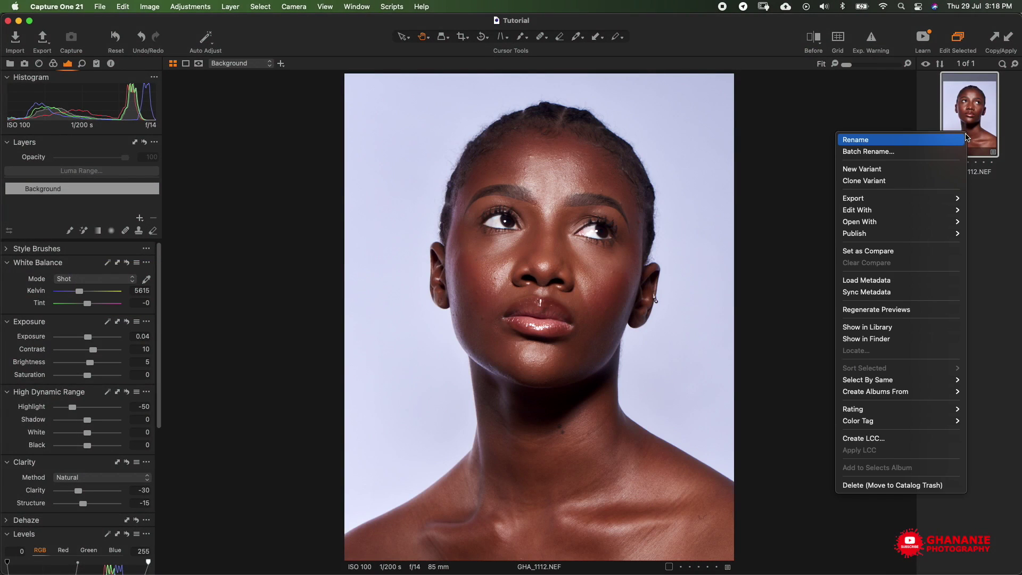
mouse_move(875, 201)
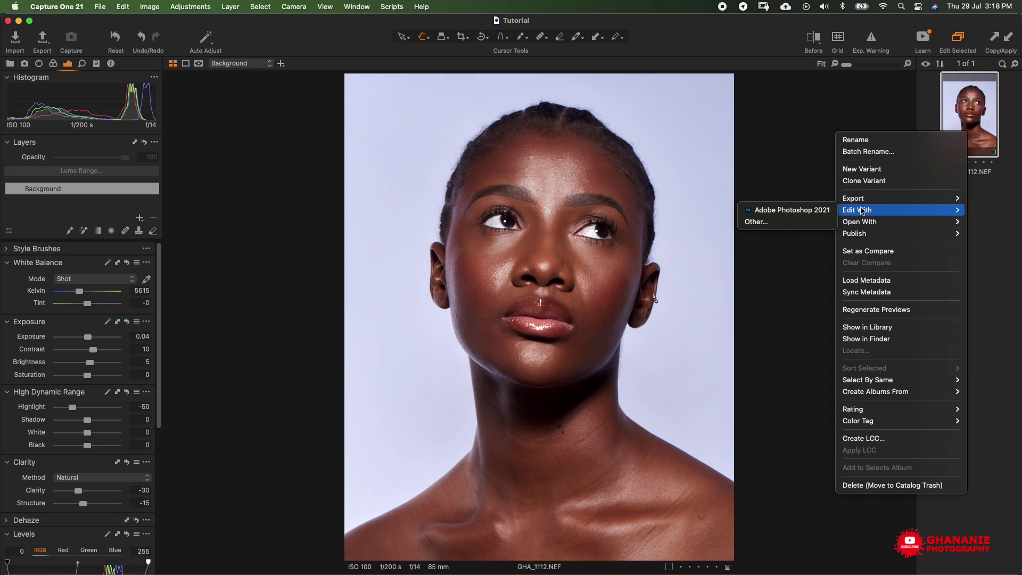
left_click(793, 210)
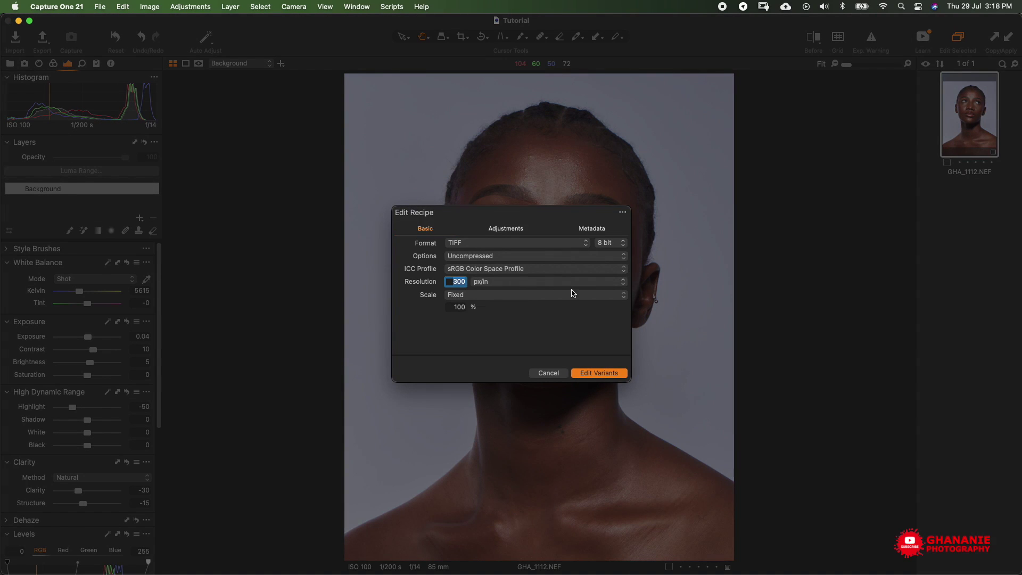
left_click(585, 242)
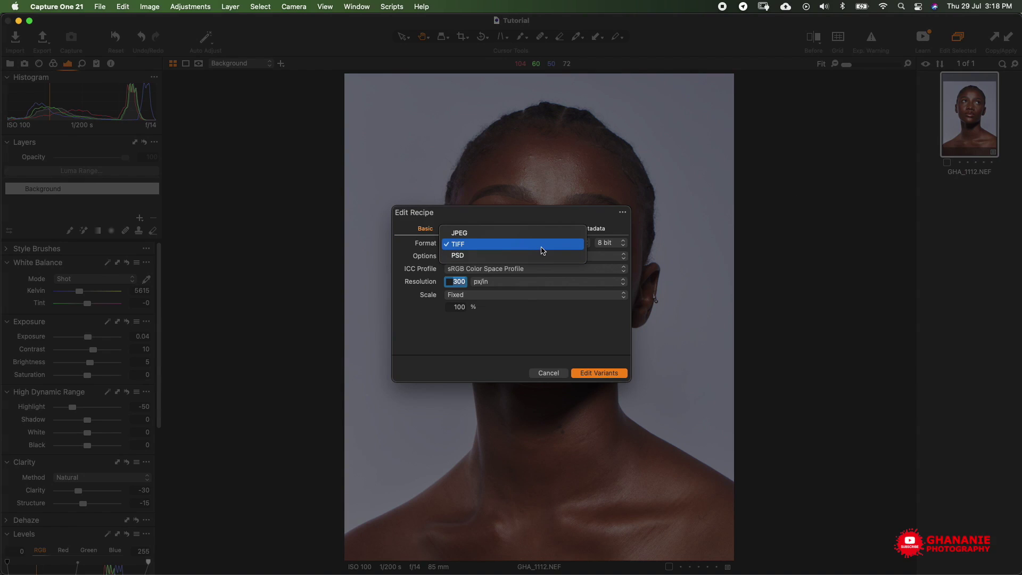
left_click(560, 245)
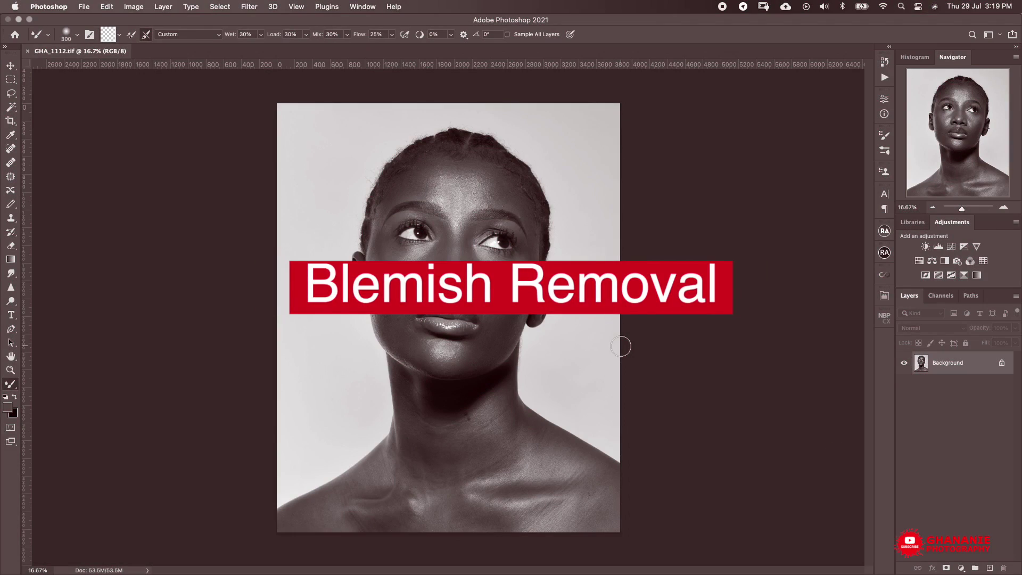
Step: Create a new layer named Blemish Removal above the Background
key("super+shift+n")
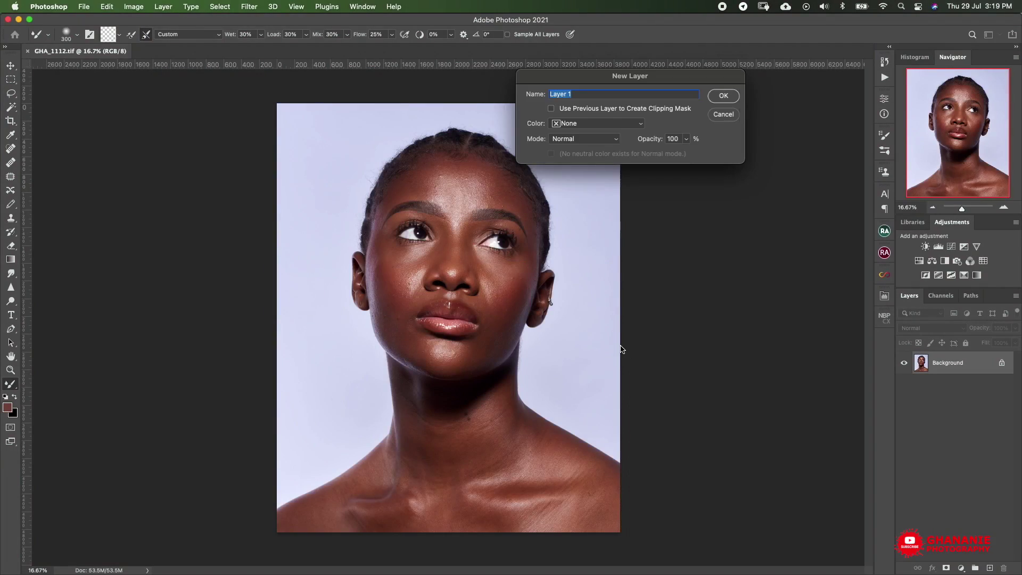
type("Bliemish Removal")
key("Return")
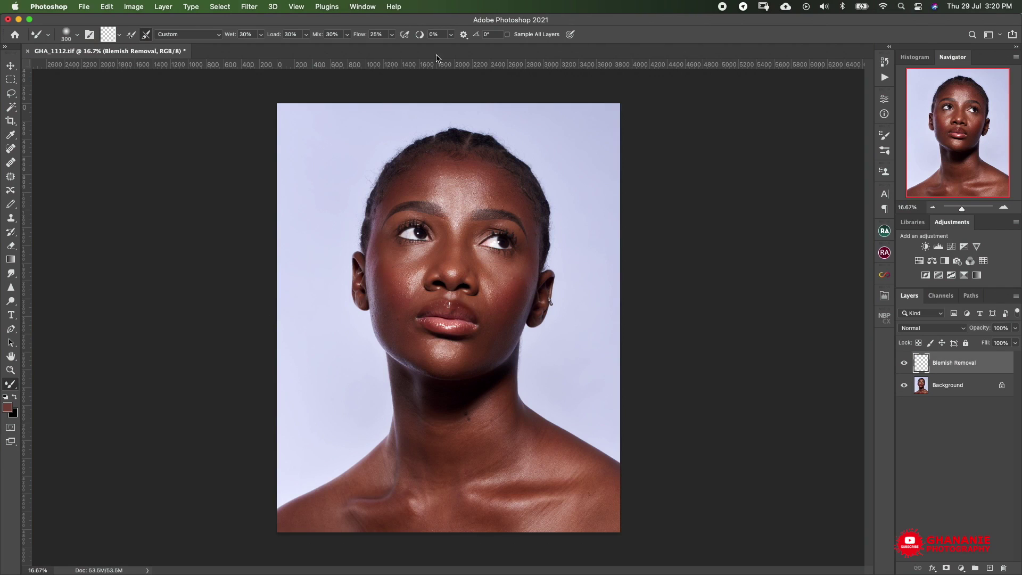
Step: Activate the Spot Healing Brush and enlarge the portrait to 50% for close-up retouching
left_click(11, 148)
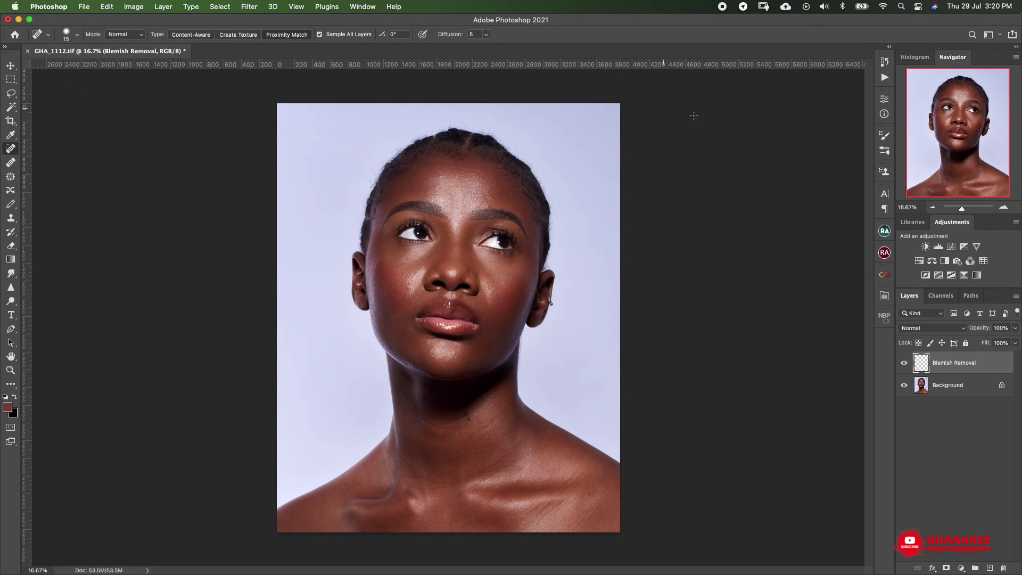
key("super+equal")
key("super+equal")
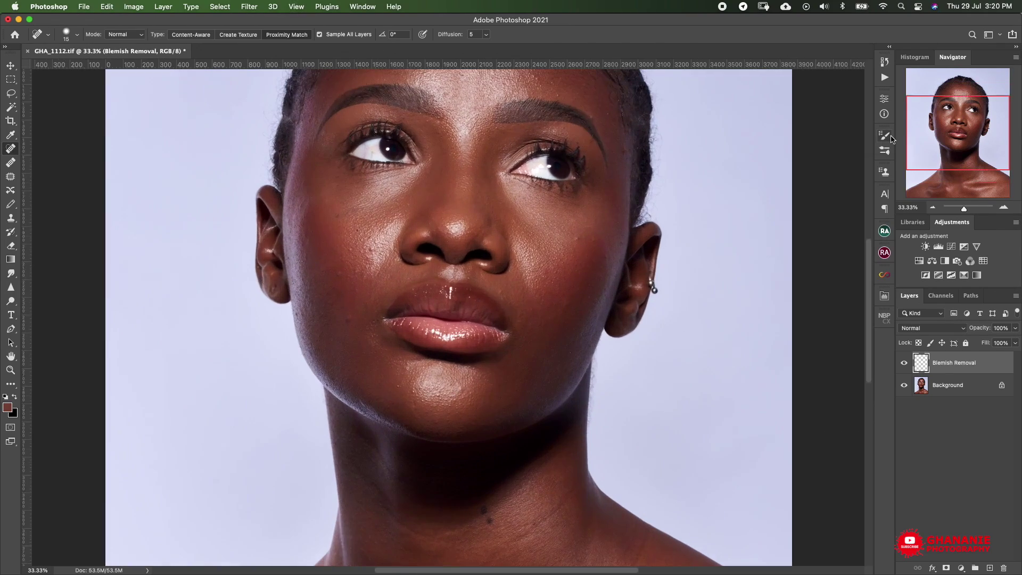
key("super+equal")
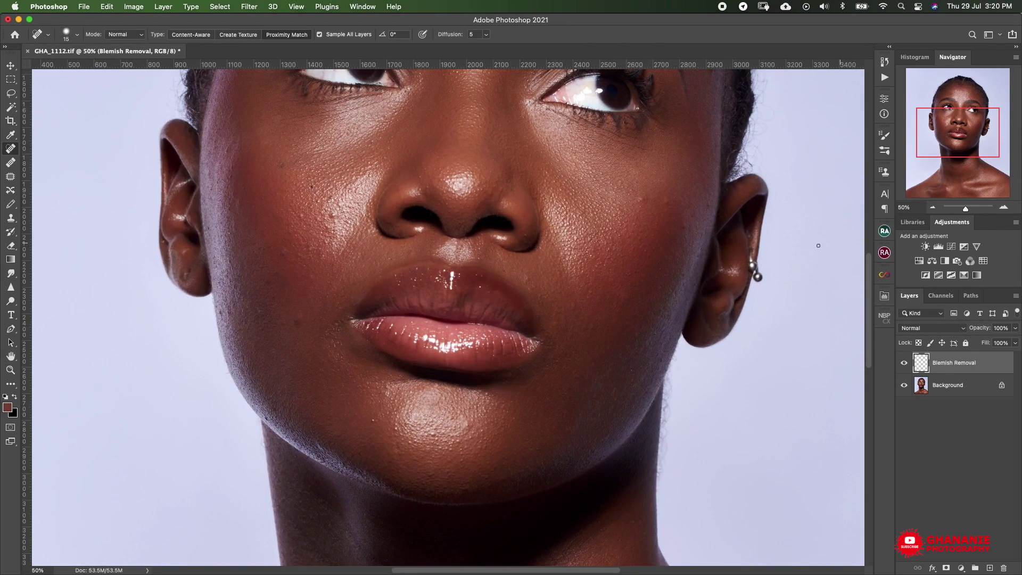
Step: Examine the forehead, cheeks, neck and shoulders for skin blemishes
left_click_drag(573, 199, 534, 404)
left_click_drag(540, 331, 555, 386)
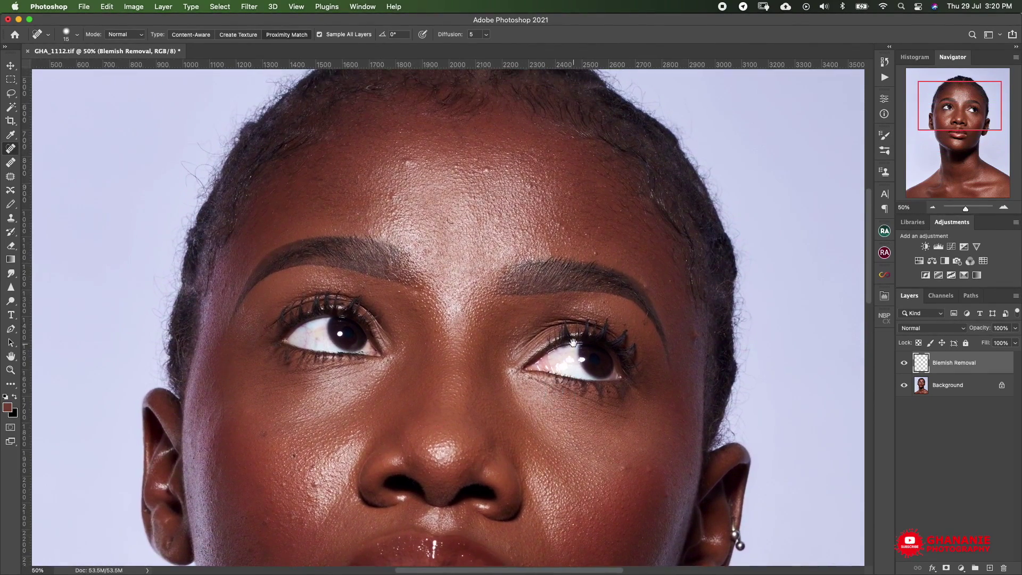
left_click_drag(564, 315, 577, 362)
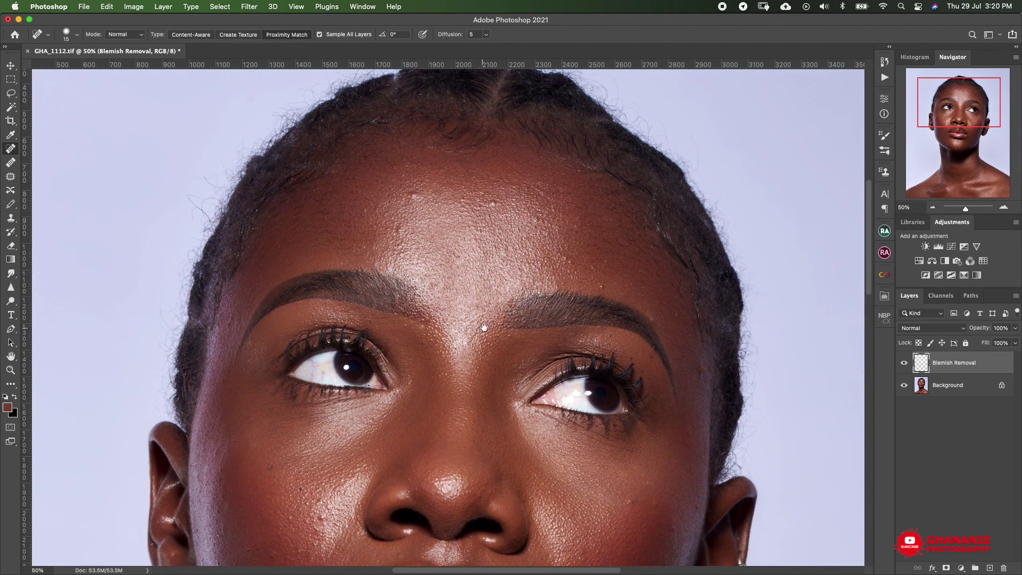
scroll(489, 326, "left", 3)
scroll(488, 326, "down", 2)
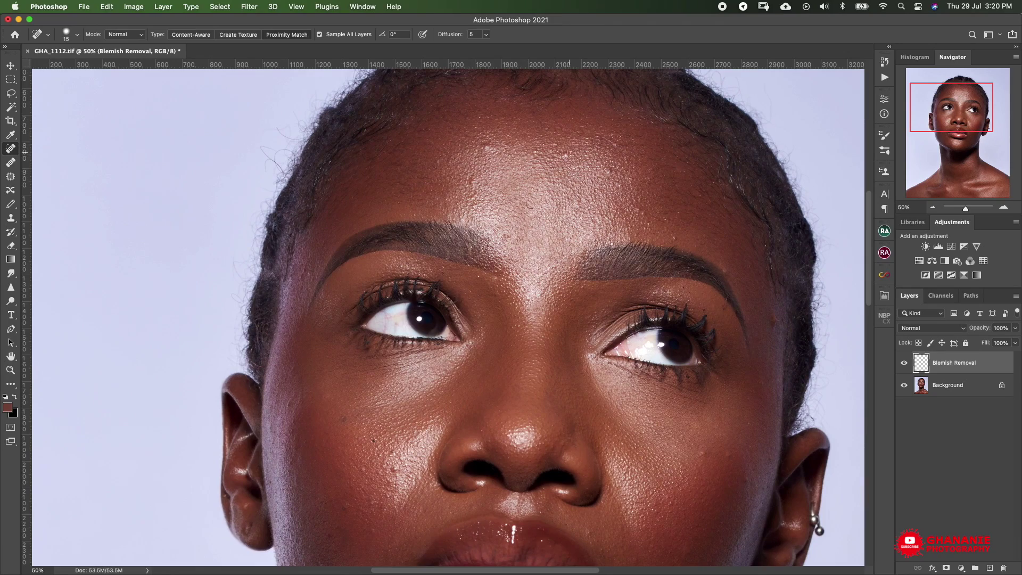
scroll(353, 306, "down", 5)
scroll(353, 307, "left", 1)
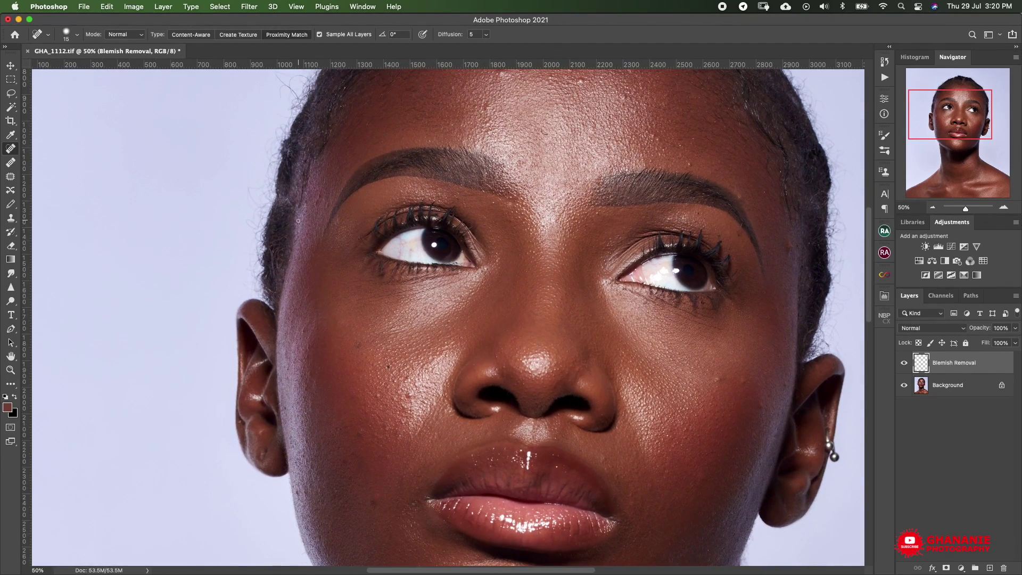
scroll(470, 362, "down", 15)
scroll(470, 362, "right", 5)
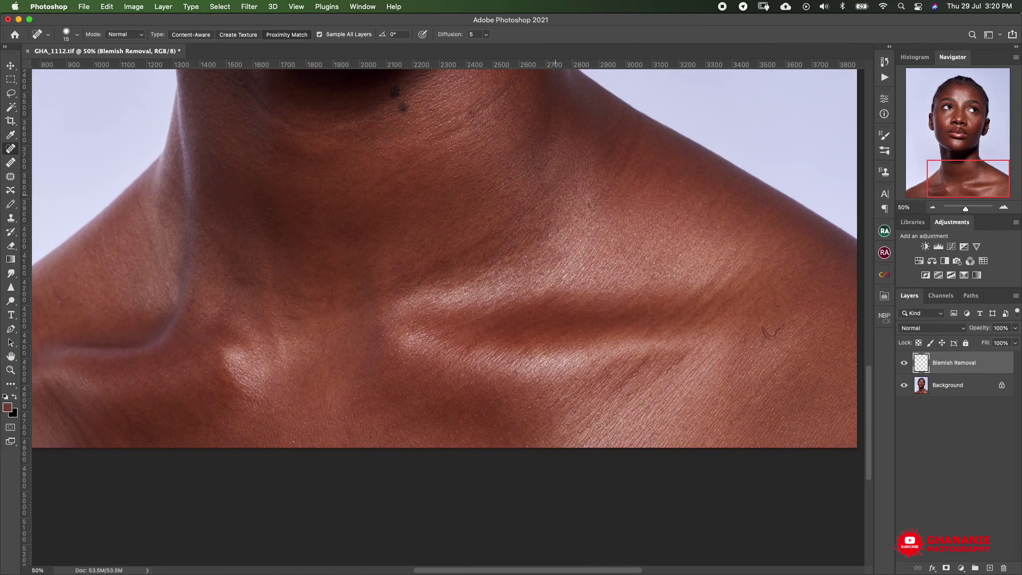
scroll(516, 239, "up", 15)
scroll(515, 240, "left", 2)
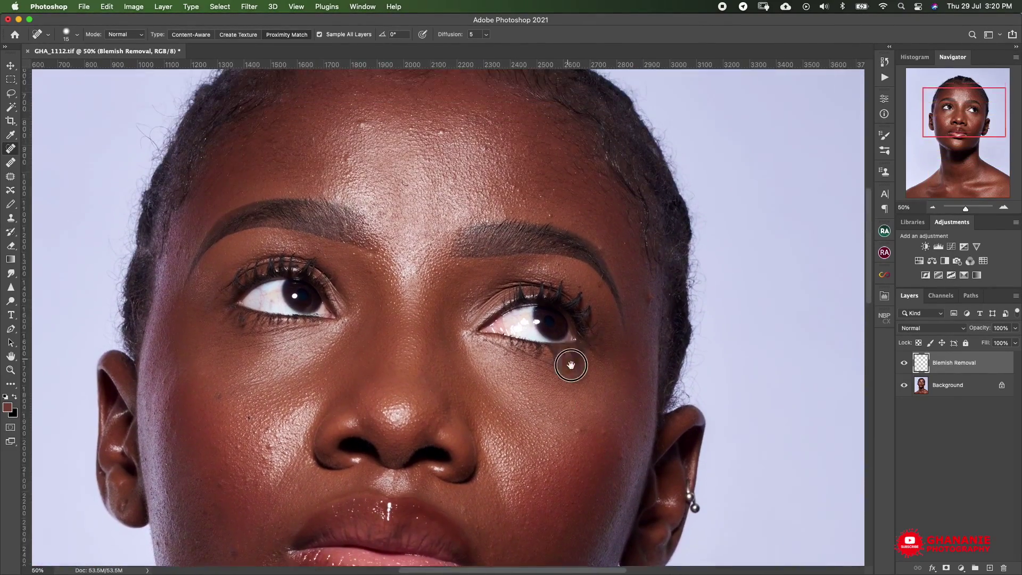
Step: Heal the forehead blemishes on the Blemish Removal layer using a 70 px Spot Healing Brush
scroll(570, 366, "up", 3)
scroll(571, 366, "left", 1)
left_click(259, 218)
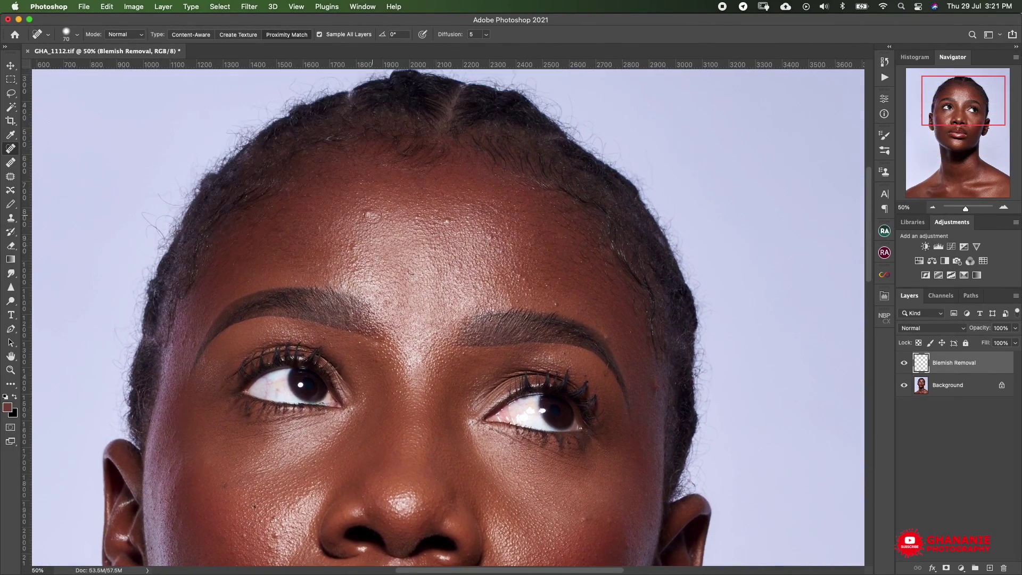
left_click(373, 214)
left_click(443, 225)
scroll(543, 244, "down", 5)
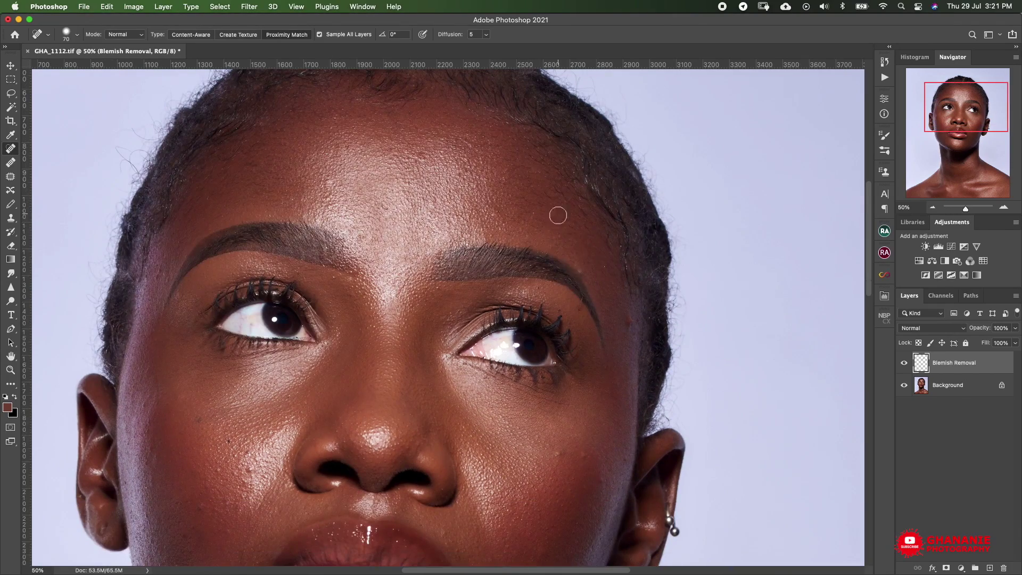
scroll(634, 337, "down", 4)
scroll(474, 205, "up", 6)
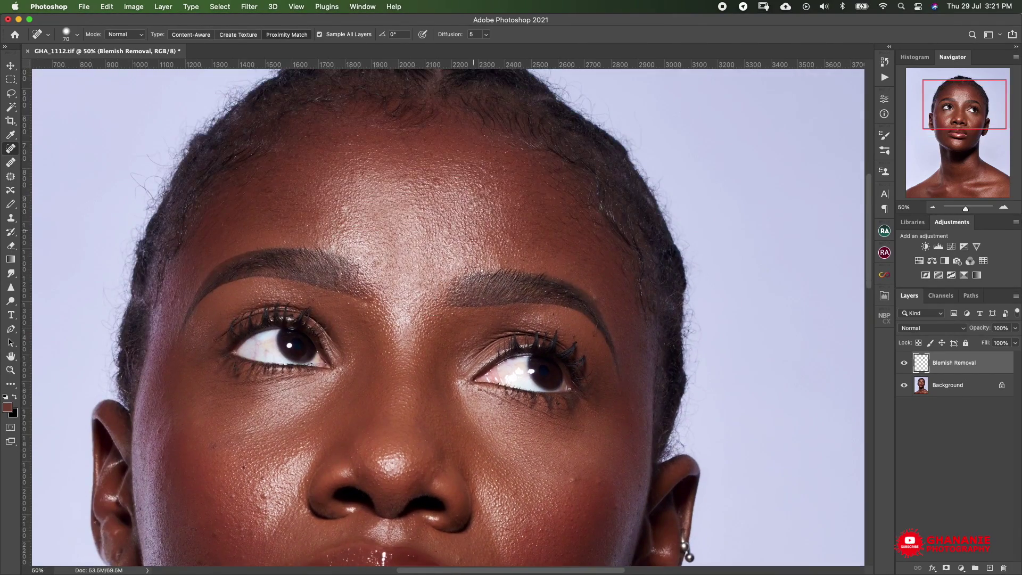
Step: Heal the spots on the image-left cheek and chin, finishing with a 60 px healing brush
scroll(251, 221, "down", 10)
left_click(222, 287)
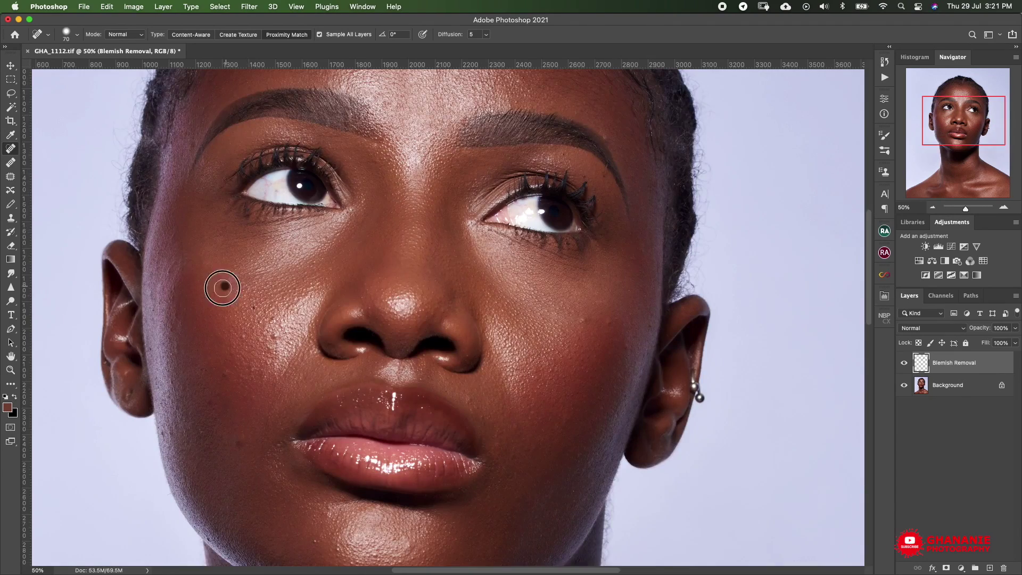
scroll(242, 214, "down", 5)
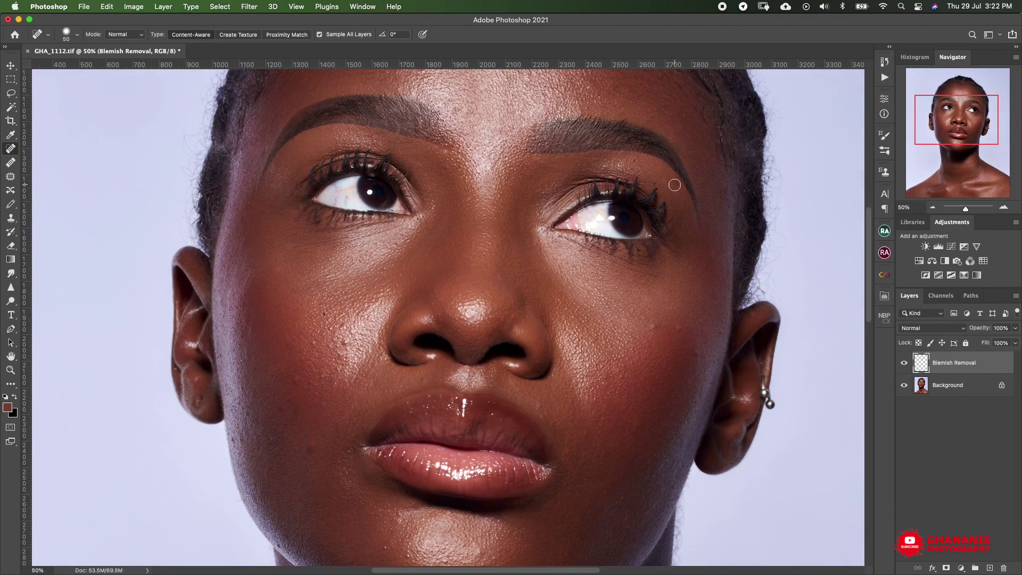
scroll(331, 206, "down", 5)
scroll(330, 205, "right", 3)
key("bracketright")
scroll(202, 250, "down", 3)
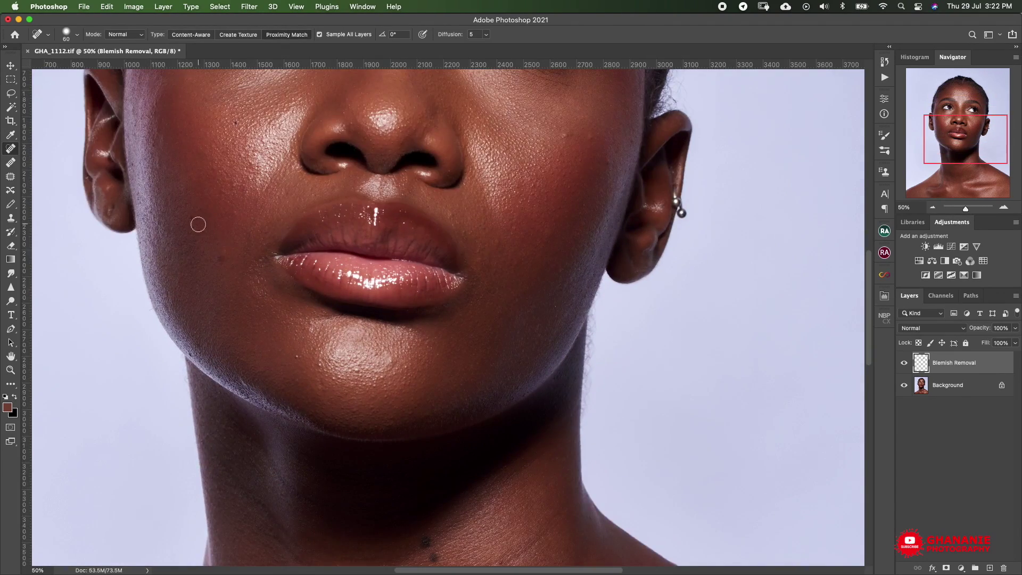
scroll(288, 277, "down", 2)
scroll(288, 277, "right", 1)
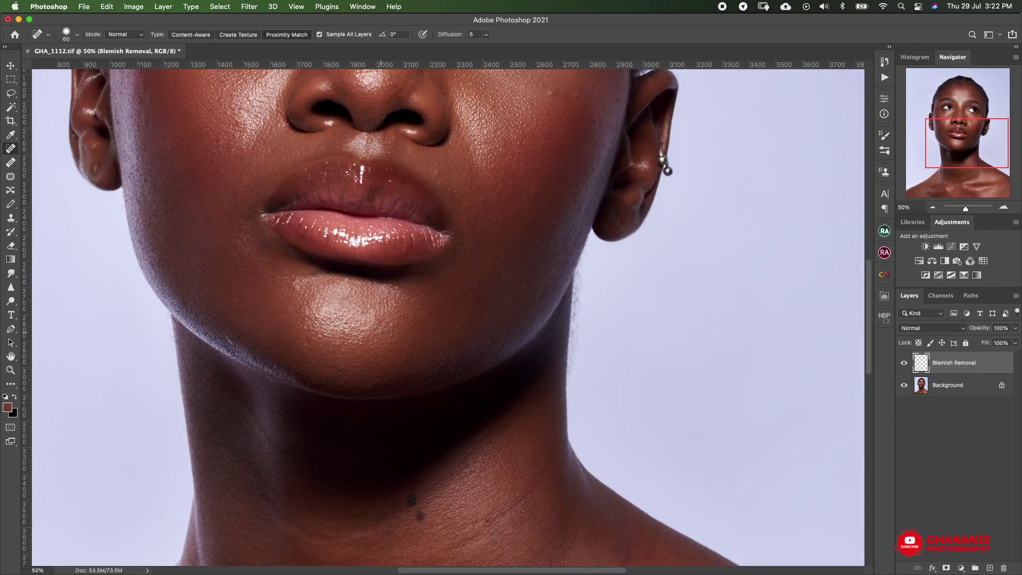
Step: Heal the spots on the image-right cheek and along the upper lip with the 60 px brush
scroll(383, 351, "up", 4)
scroll(383, 351, "right", 4)
left_click(347, 288)
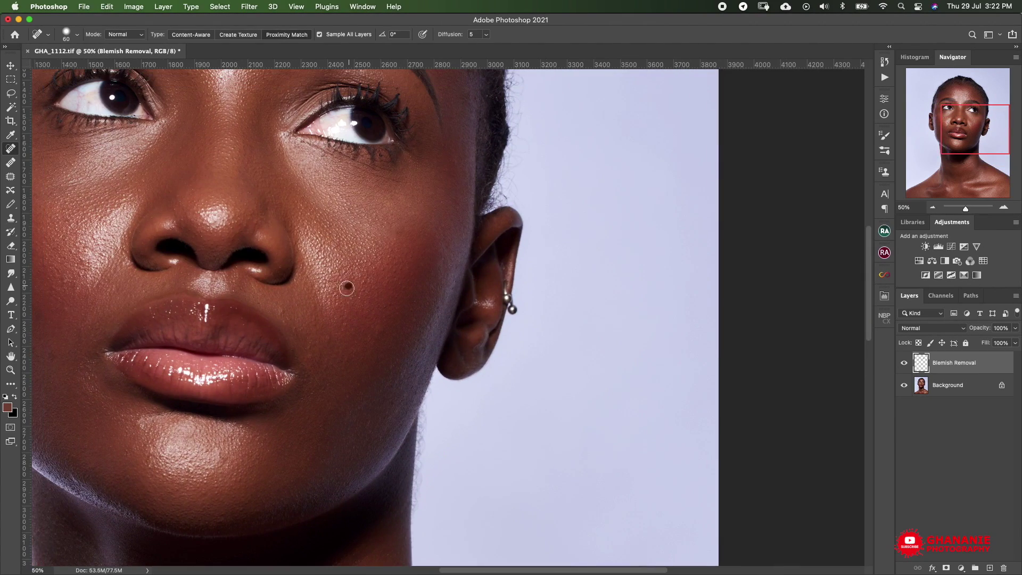
scroll(349, 303, "up", 2)
scroll(349, 303, "left", 4)
scroll(297, 425, "down", 6)
scroll(297, 425, "right", 2)
left_click(412, 352)
scroll(306, 381, "up", 4)
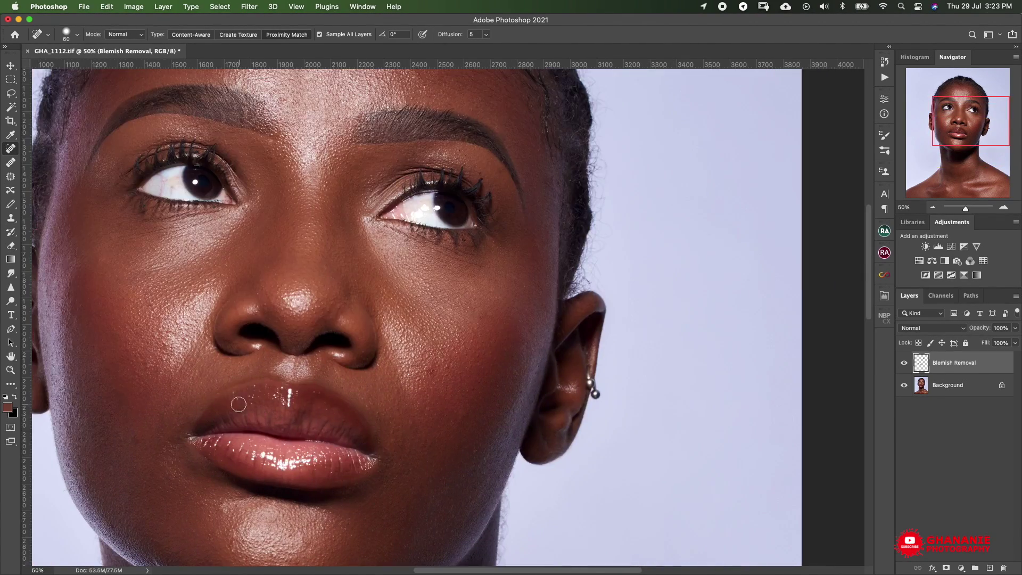
left_click(246, 397)
scroll(440, 367, "up", 3)
scroll(440, 296, "up", 1)
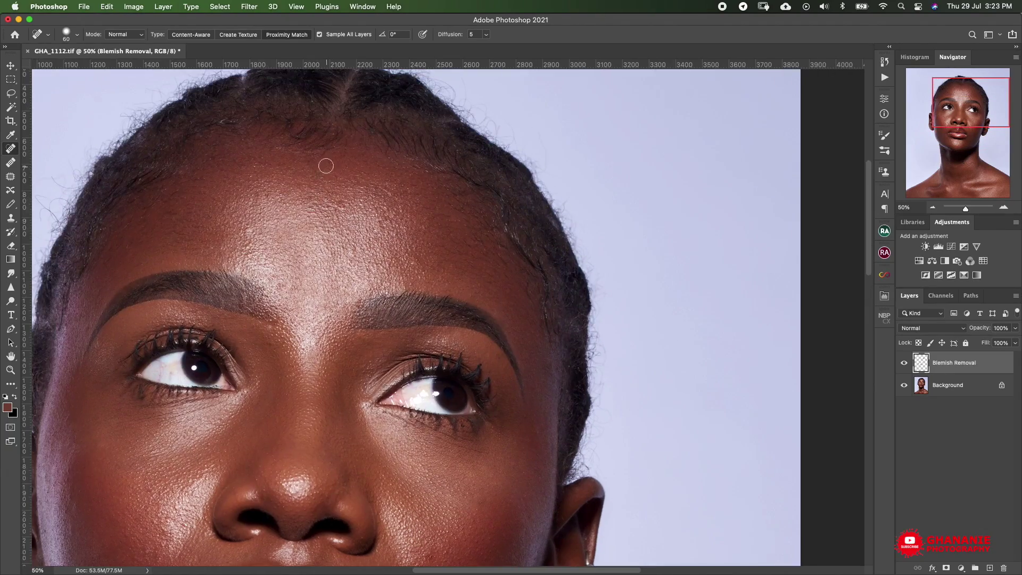
Step: Enlarge the healing brush to 80 px and heal the spots on the shoulders and collarbone area
scroll(284, 203, "down", 12)
left_click(687, 368)
scroll(687, 368, "right", 5)
scroll(524, 267, "left", 9)
key("bracketright")
key("bracketright")
scroll(333, 266, "right", 3)
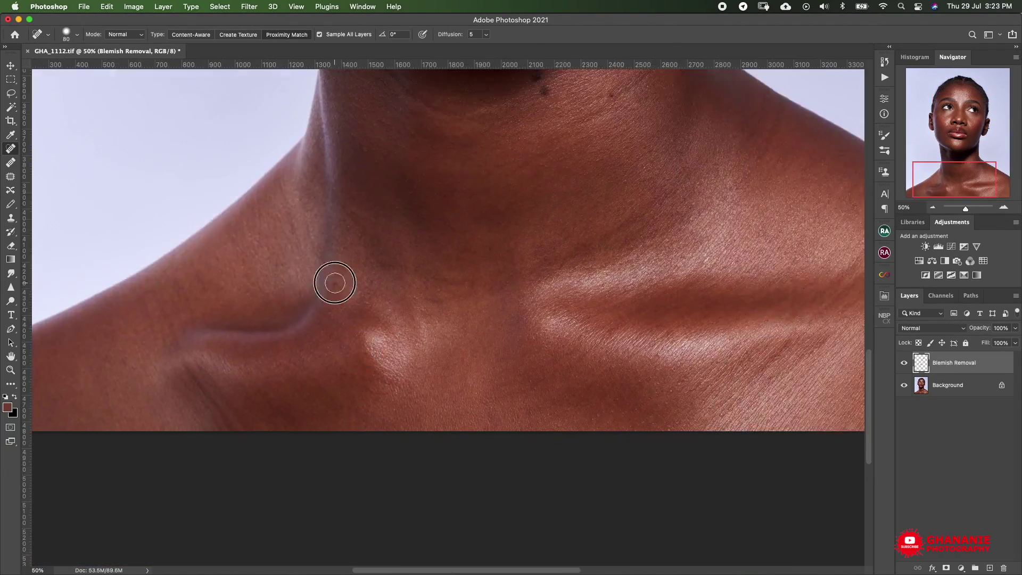
Step: Check the whole healed portrait and save GHA_1112.tif
scroll(456, 292, "up", 12)
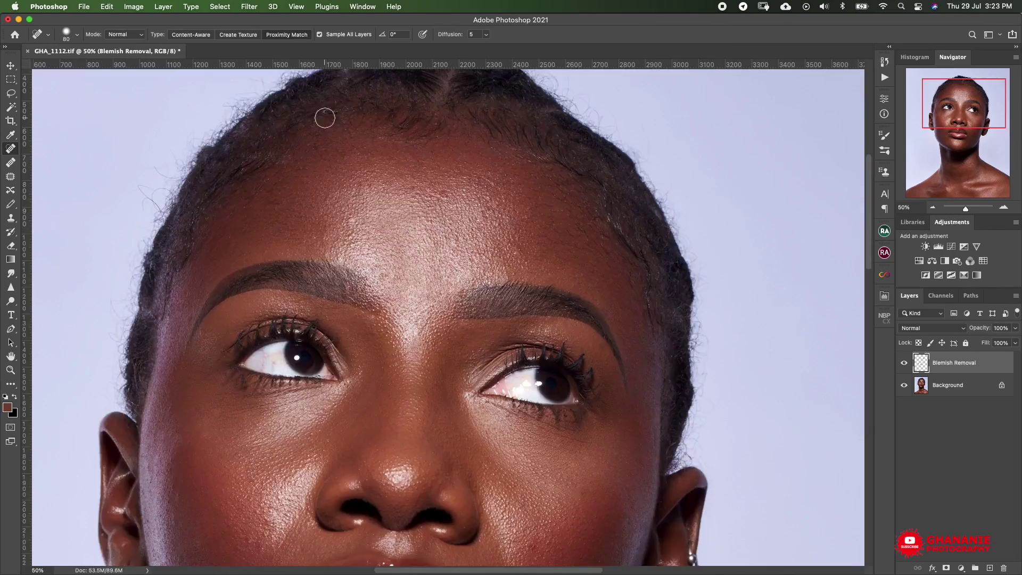
left_click_drag(596, 216, 547, 173)
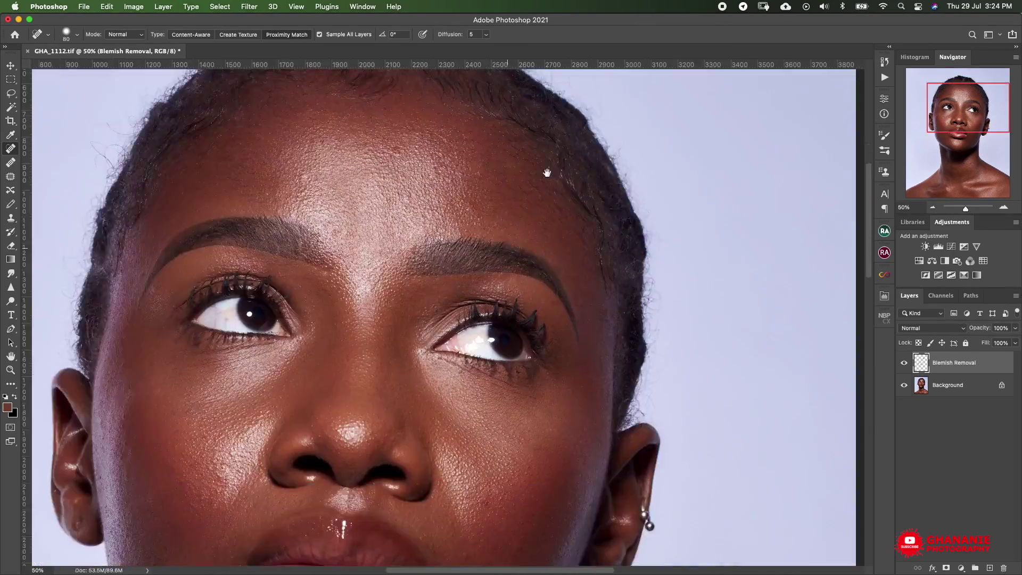
key("super+minus")
key("super+minus")
key("super+minus")
key("super+minus")
key("super+s")
Step: Touch up the remaining small spots on the cheeks and around the mouth with the 80 px healing brush
key("super+plus")
key("super+plus")
left_click_drag(514, 249, 457, 323)
scroll(457, 323, "up", 2)
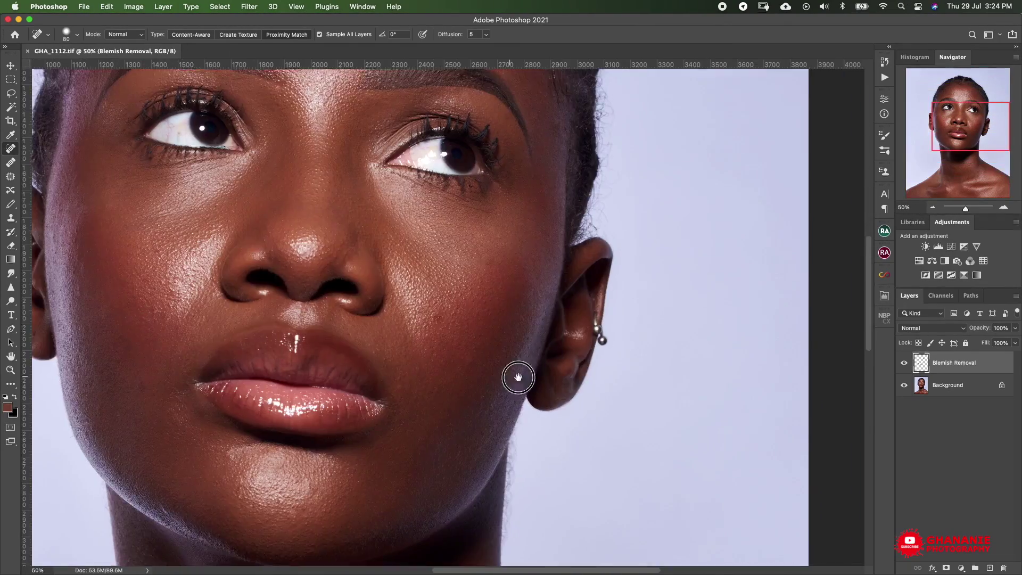
scroll(518, 377, "up", 4)
scroll(404, 347, "down", 4)
scroll(141, 263, "down", 3)
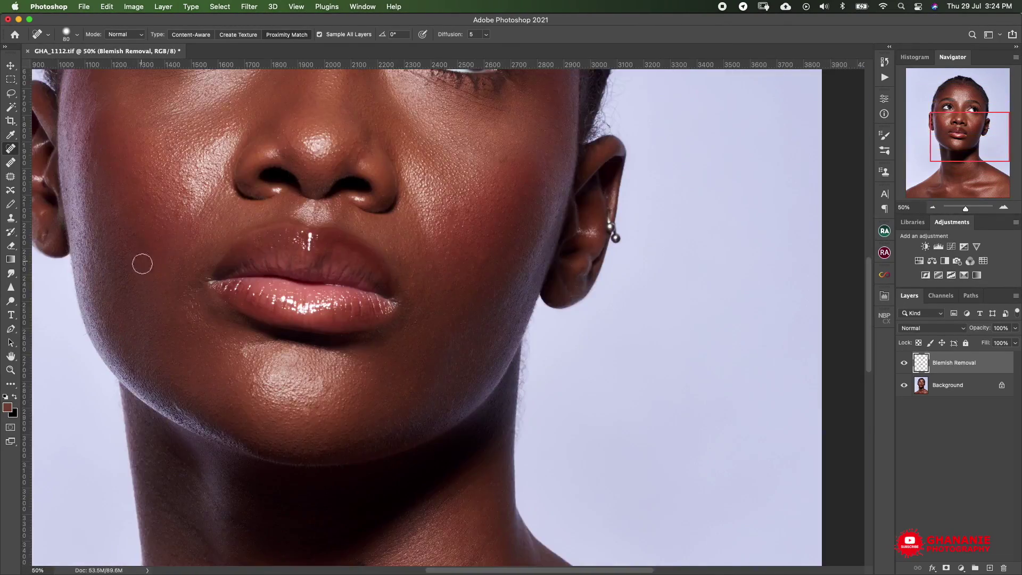
scroll(399, 280, "up", 5)
scroll(644, 322, "down", 4)
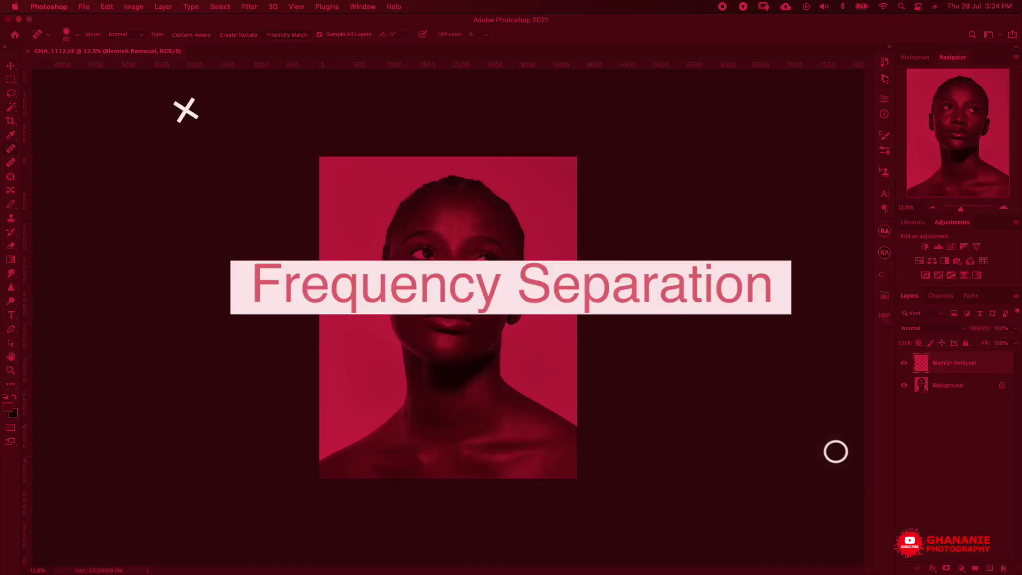
Step: Run the Ghananie Median FS 8Bit v2 action and enter a new Median radius for its Color layer
left_click(884, 77)
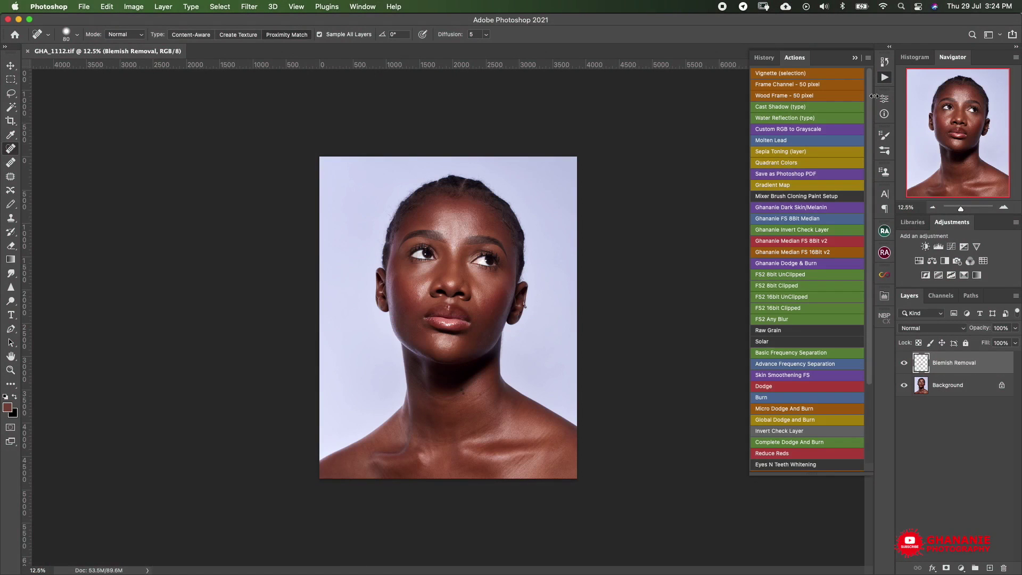
left_click(813, 244)
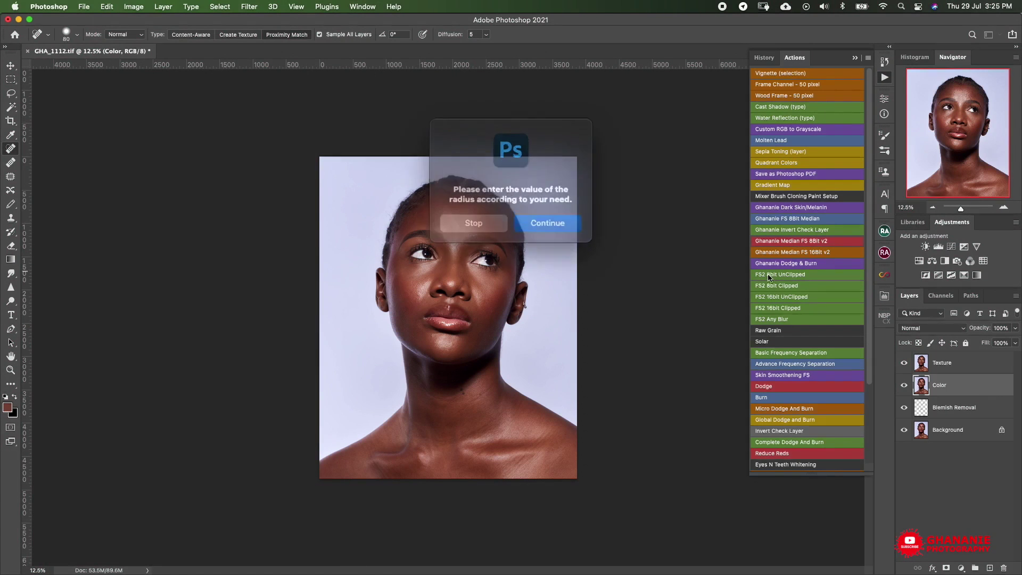
left_click(542, 218)
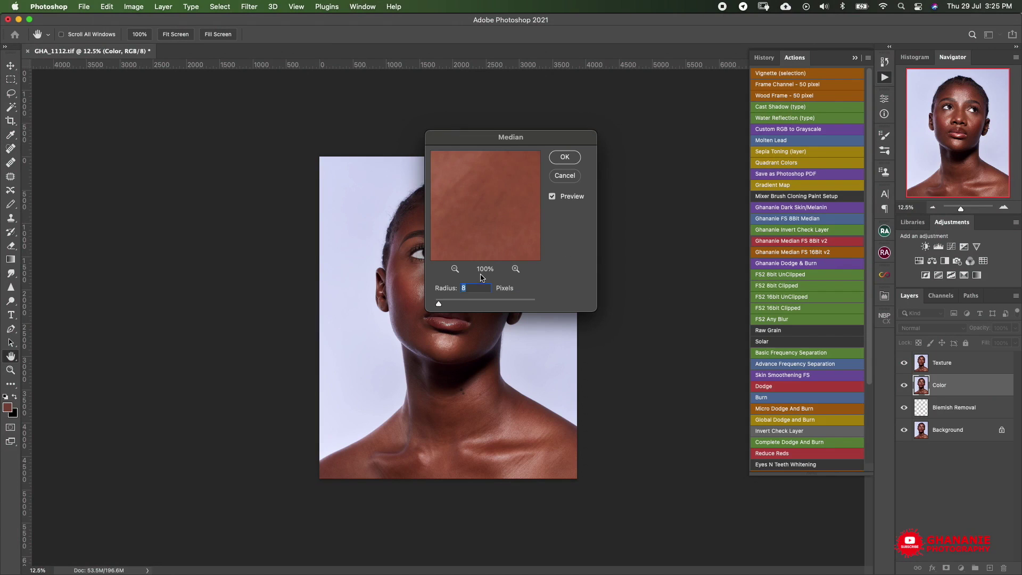
left_click_drag(540, 143, 626, 196)
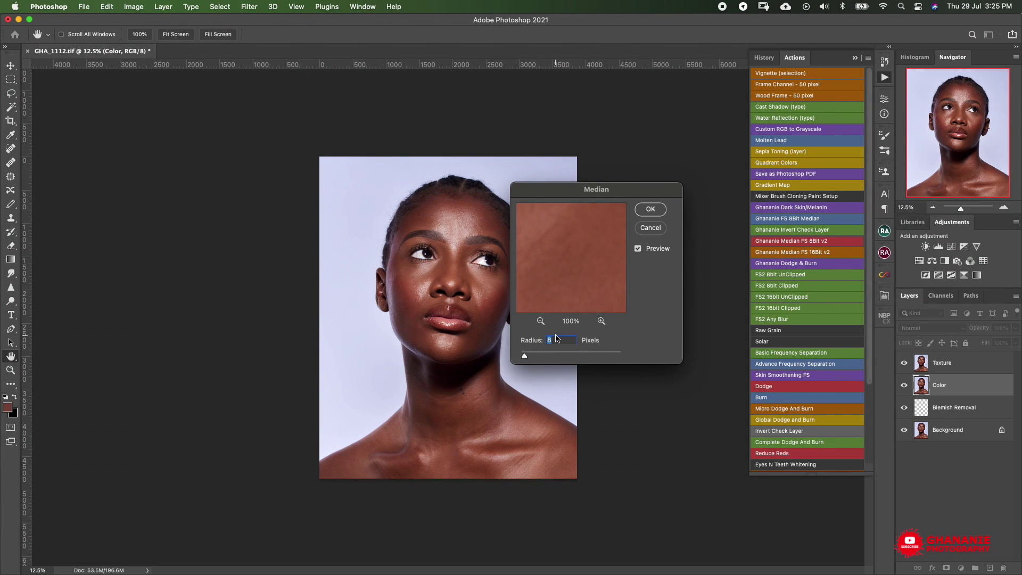
type("10")
key("Tab")
key("Return")
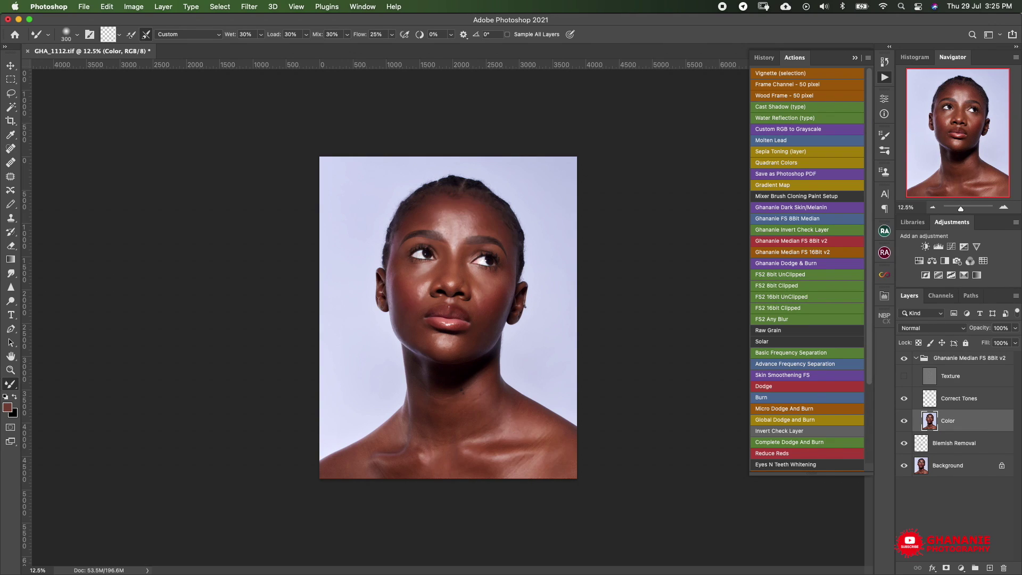
Step: Blend the skin tones on the Color layer with the Mixer Brush and show the Texture layer again
key("super+equal")
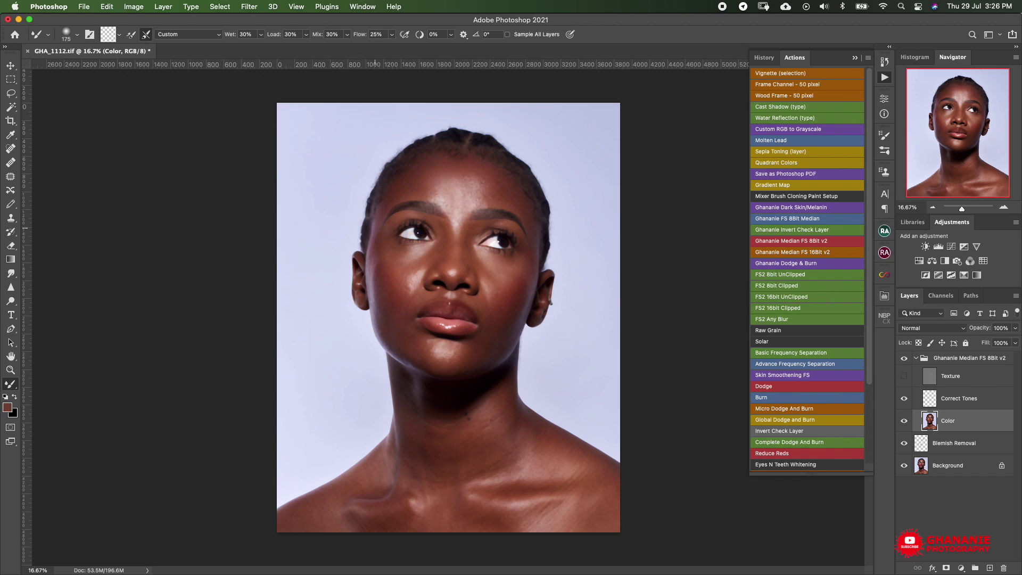
key("bracketright")
key("bracketleft")
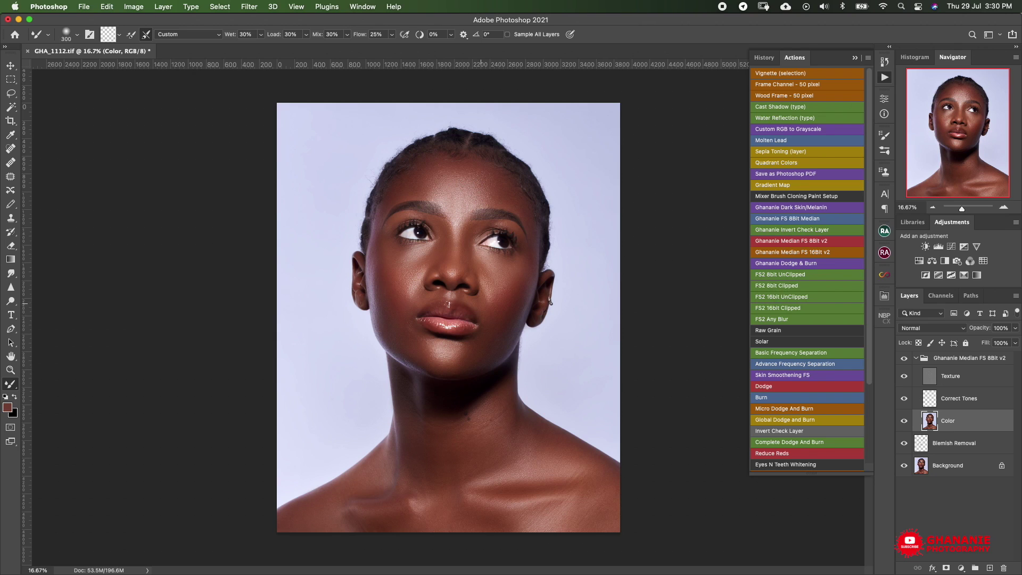
Step: Smooth the tonal transitions of the face, neck and shoulders on the Color layer, varying the Mixer Brush size down to 250 px
key("bracketright")
key("bracketright")
key("bracketright")
key("bracketleft")
key("bracketleft")
key("bracketleft")
key("bracketright")
key("bracketright")
key("bracketright")
key("bracketleft")
key("bracketleft")
key("bracketleft")
key("bracketleft")
key("bracketleft")
key("bracketright")
key("bracketright")
Step: Compare the portrait with and without the Ghananie Median FS 8Bit v2 group
left_click(903, 358)
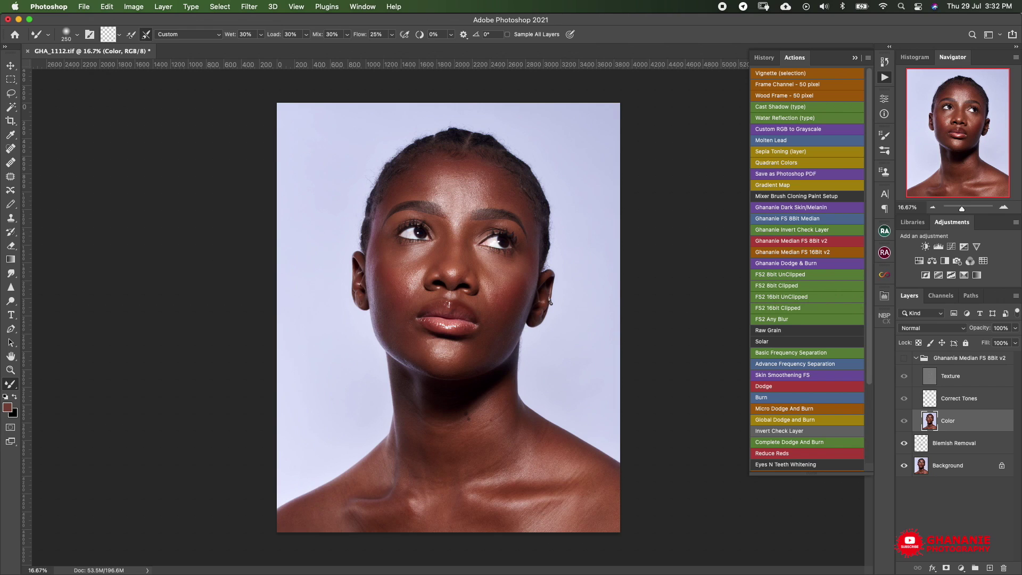
left_click(903, 359)
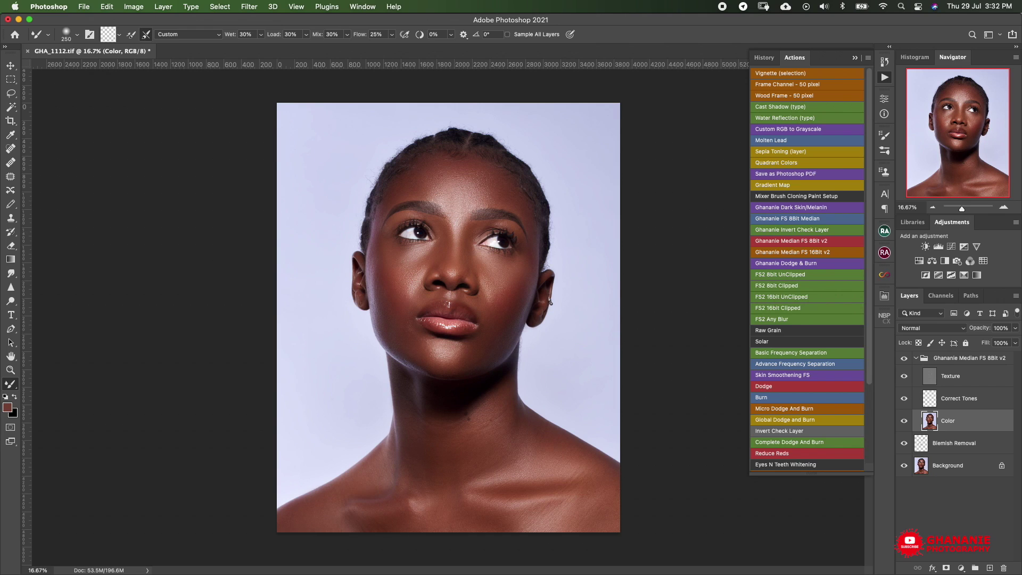
left_click(904, 358)
left_click(904, 359)
Step: Enlarge the Mixer Brush to 400 px for broad blending on the Color layer and inspect the face at 50%
key("bracketright")
key("bracketright")
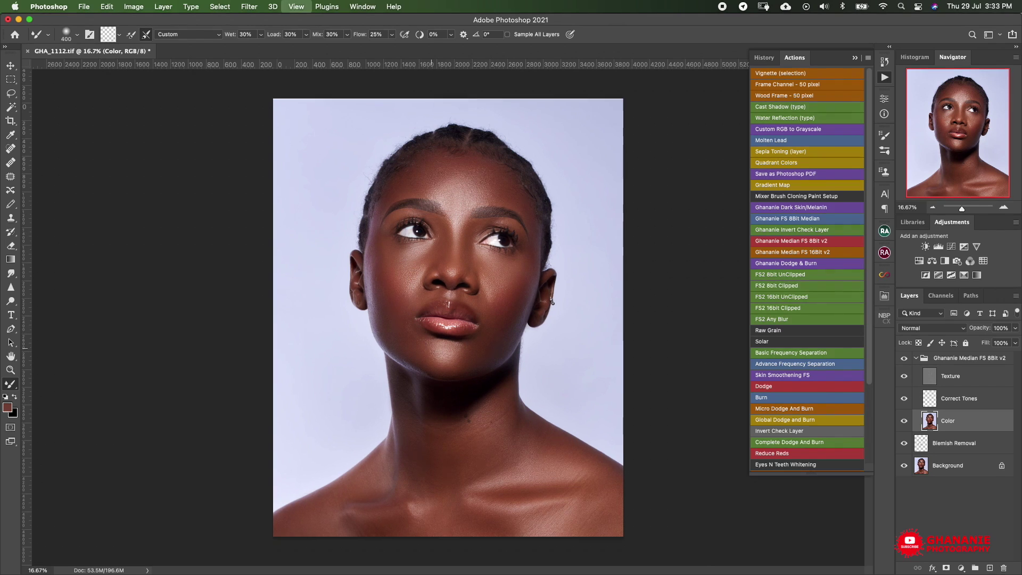
key("super+equal")
key("super+equal")
key("super+equal")
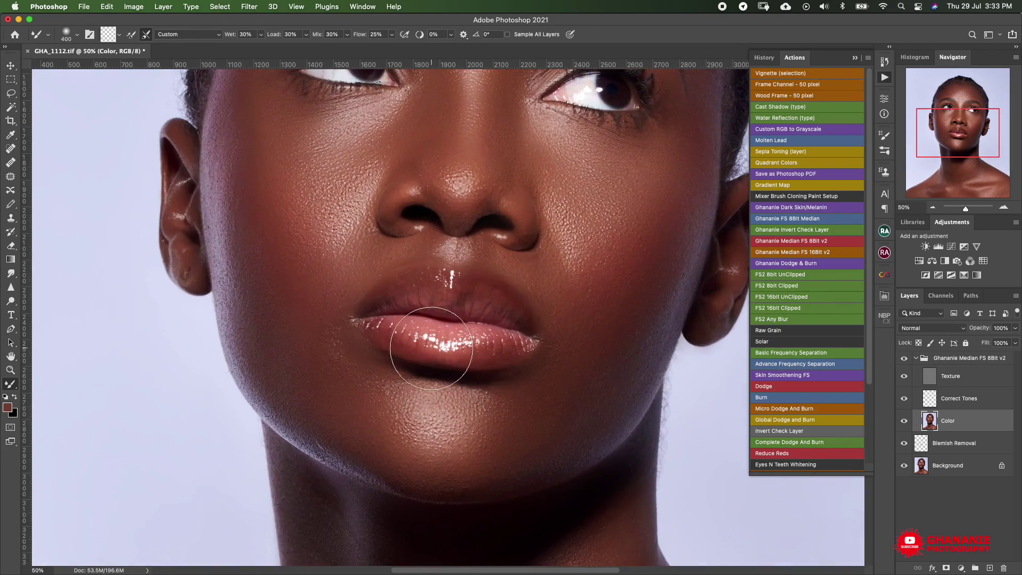
left_click_drag(609, 217, 544, 447)
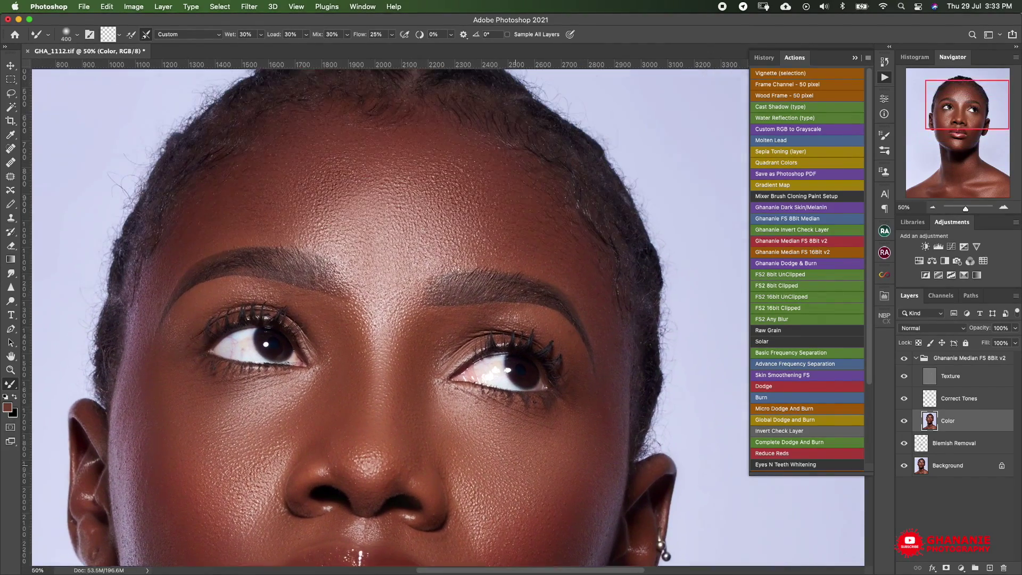
scroll(390, 317, "down", 10)
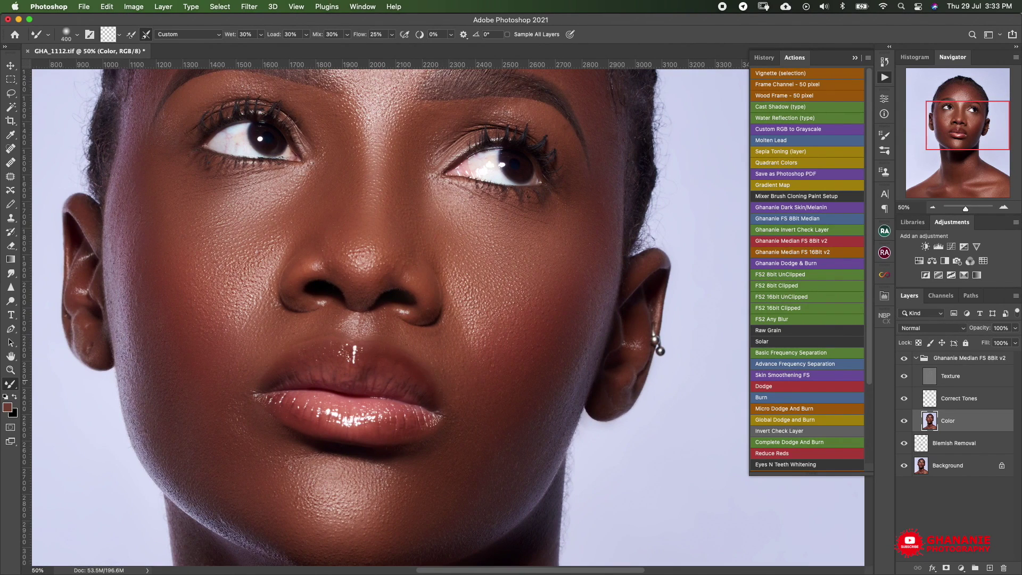
Step: Clone clean skin texture on the Texture layer beside the nose and mouth with a 45 px Clone Stamp at 10% flow
left_click(950, 376)
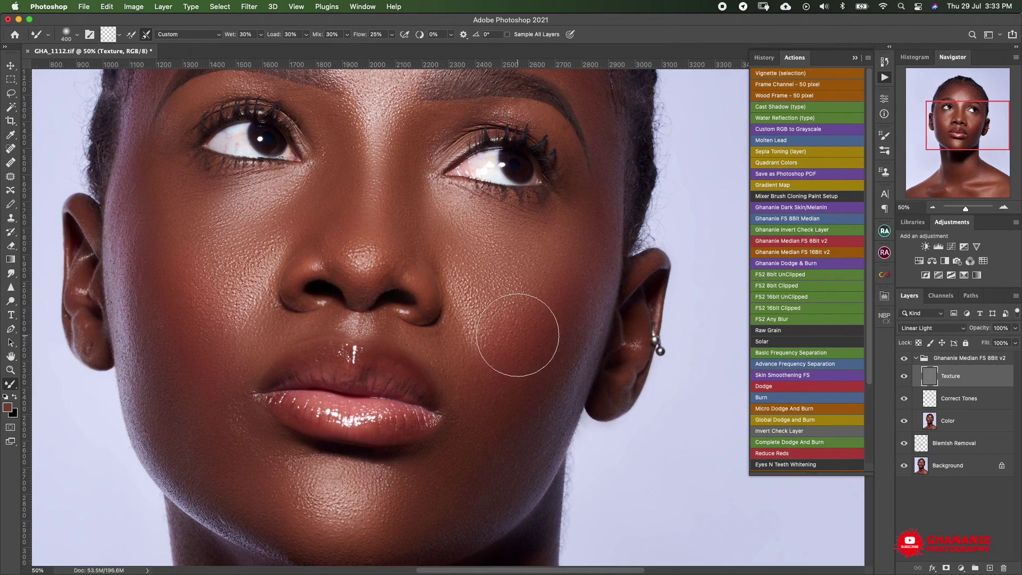
key("s")
left_click_drag(445, 330, 491, 336)
scroll(394, 314, "down", 2)
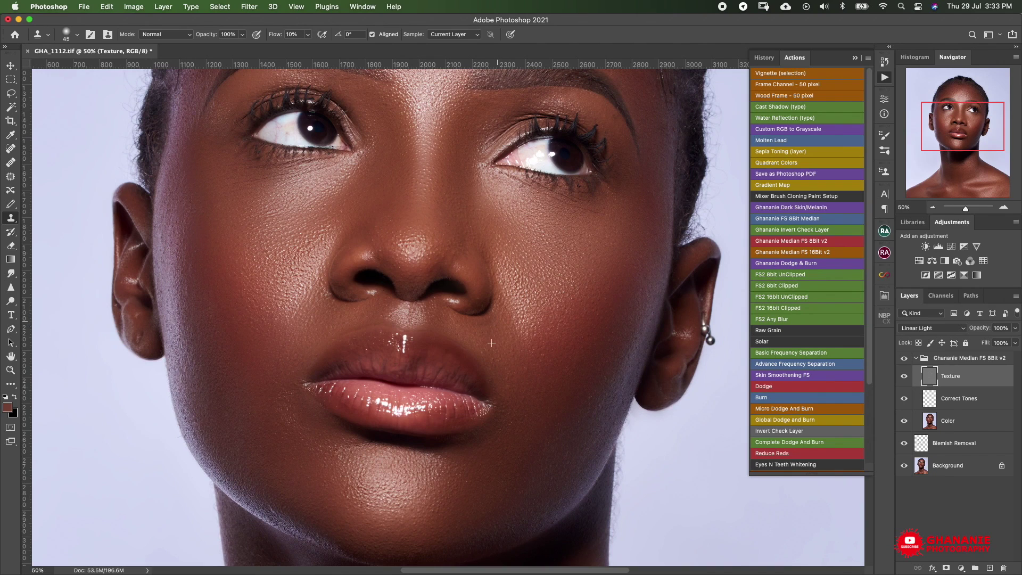
left_click_drag(495, 317, 465, 336)
left_click_drag(476, 354, 548, 390)
Step: Enlarge the Clone Stamp to 80 px and even out the forehead texture on the Texture layer
scroll(394, 314, "up", 10)
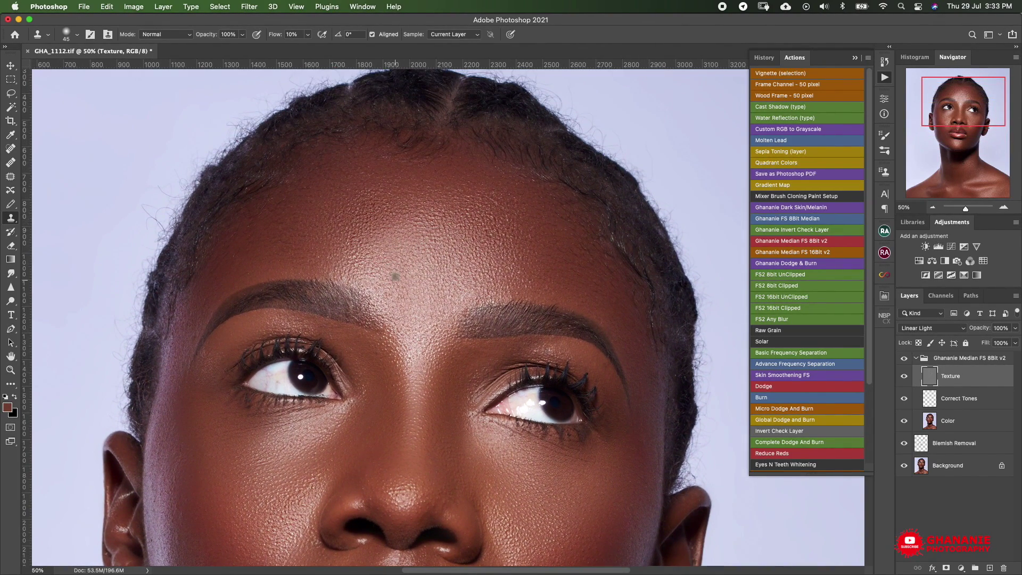
key("bracketright")
key("bracketright")
key("bracketright")
key("bracketright")
scroll(399, 247, "up", 2)
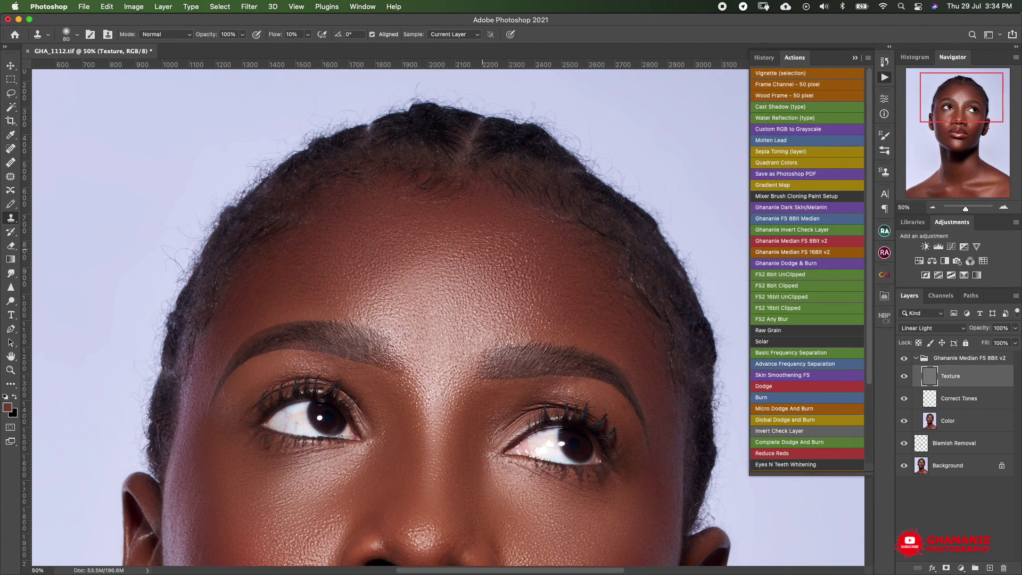
Step: Even out the skin texture on the cheeks and chin with the 80 px Clone Stamp
scroll(375, 261, "down", 5)
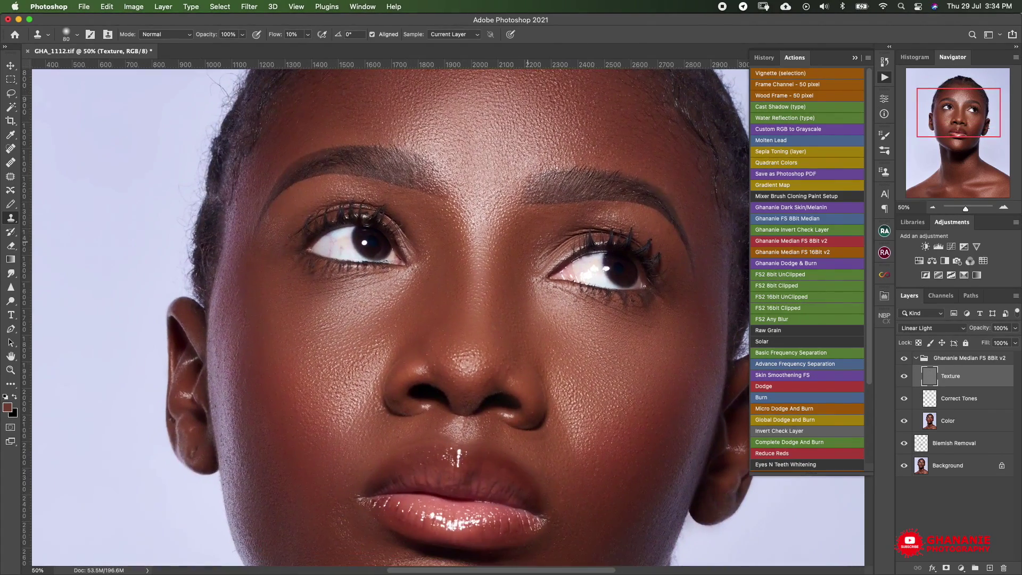
scroll(394, 314, "down", 3)
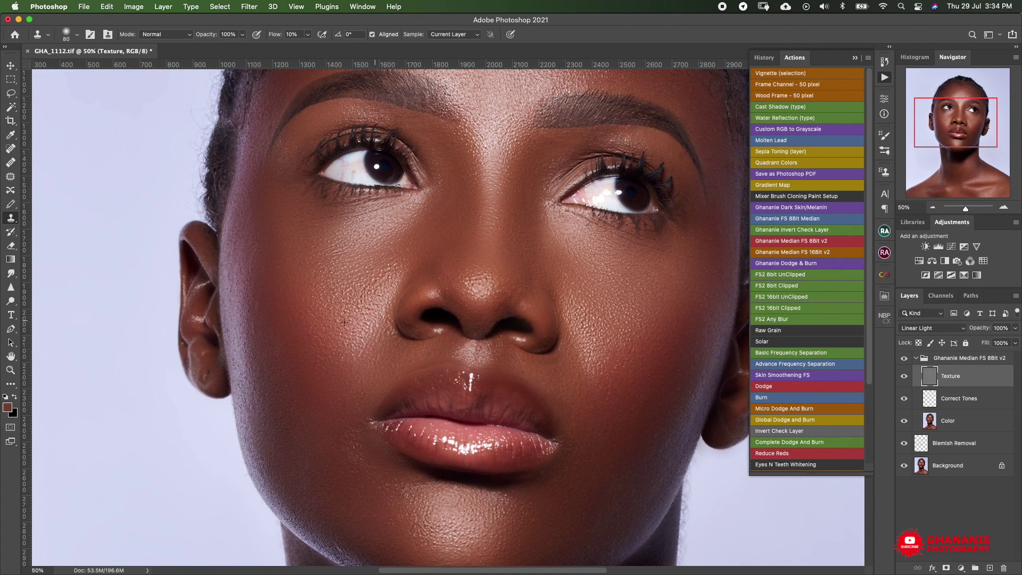
scroll(330, 295, "down", 2)
scroll(330, 294, "left", 3)
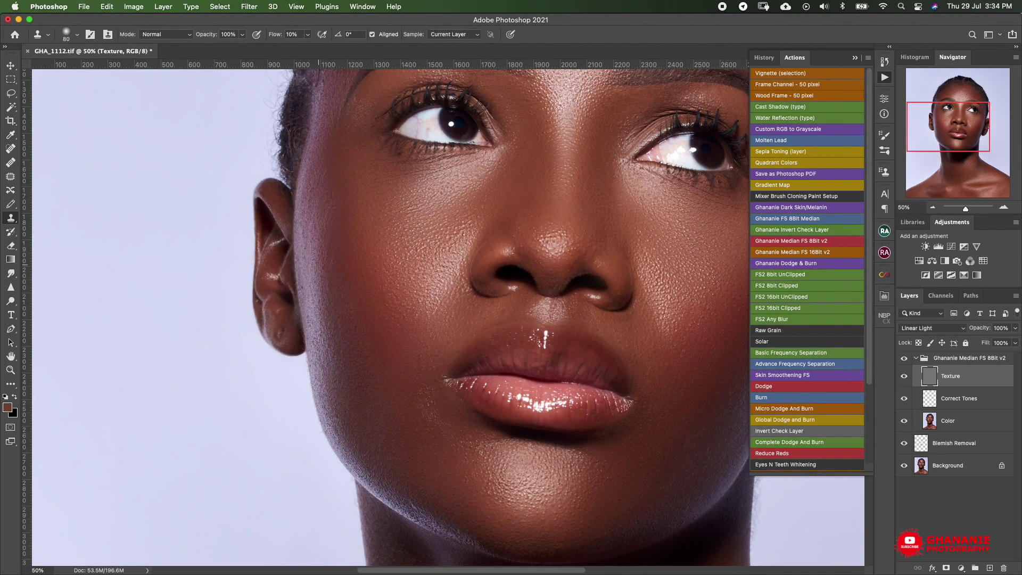
scroll(326, 337, "down", 4)
scroll(327, 336, "right", 3)
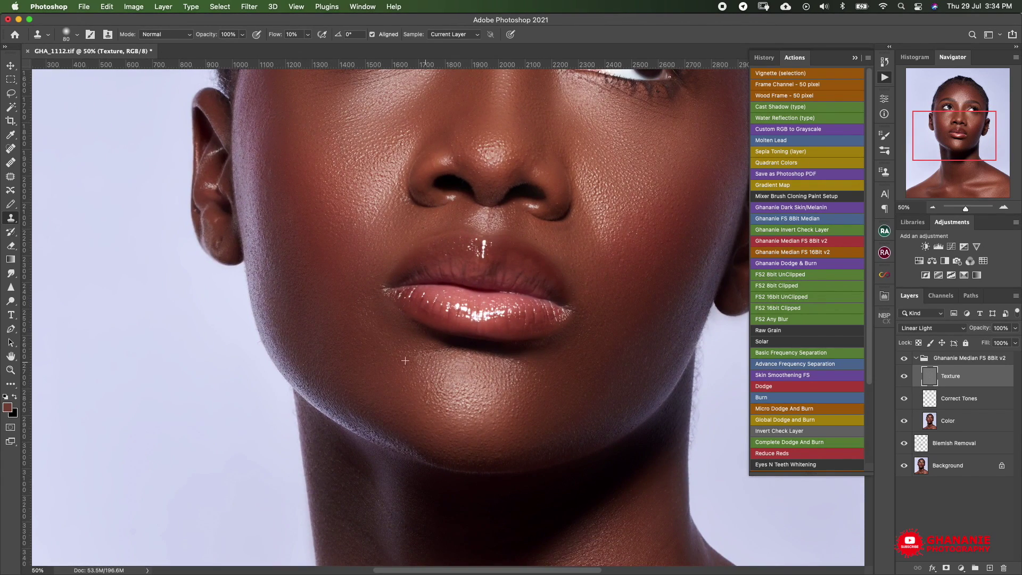
Step: Check the texture work across the face, neck and chest, and save GHA_1112.tif
scroll(405, 361, "up", 3)
scroll(405, 361, "right", 9)
scroll(403, 340, "up", 8)
scroll(403, 340, "down", 20)
scroll(402, 340, "left", 7)
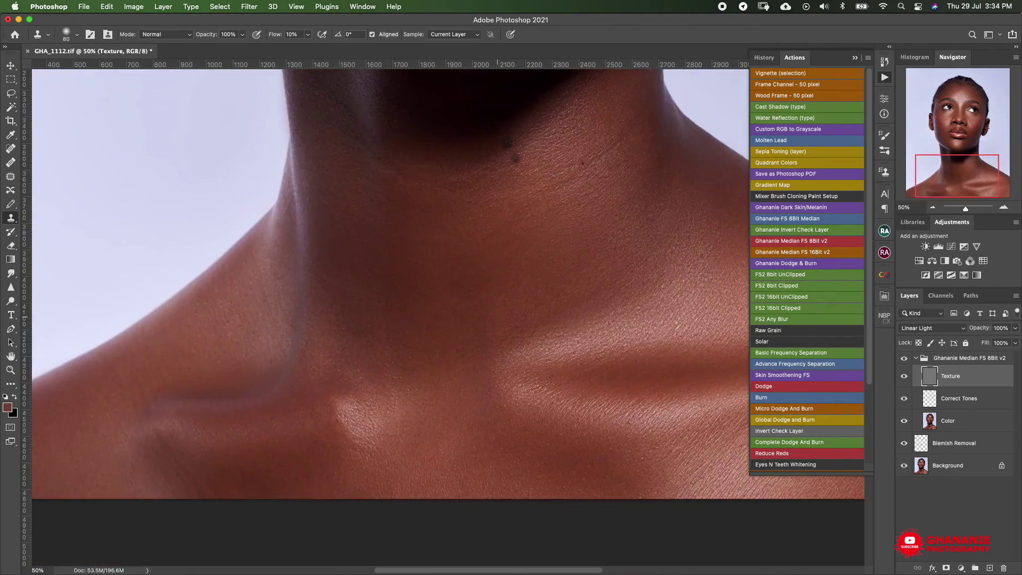
scroll(515, 160, "up", 14)
scroll(515, 159, "right", 3)
scroll(265, 457, "down", 2)
scroll(265, 456, "up", 12)
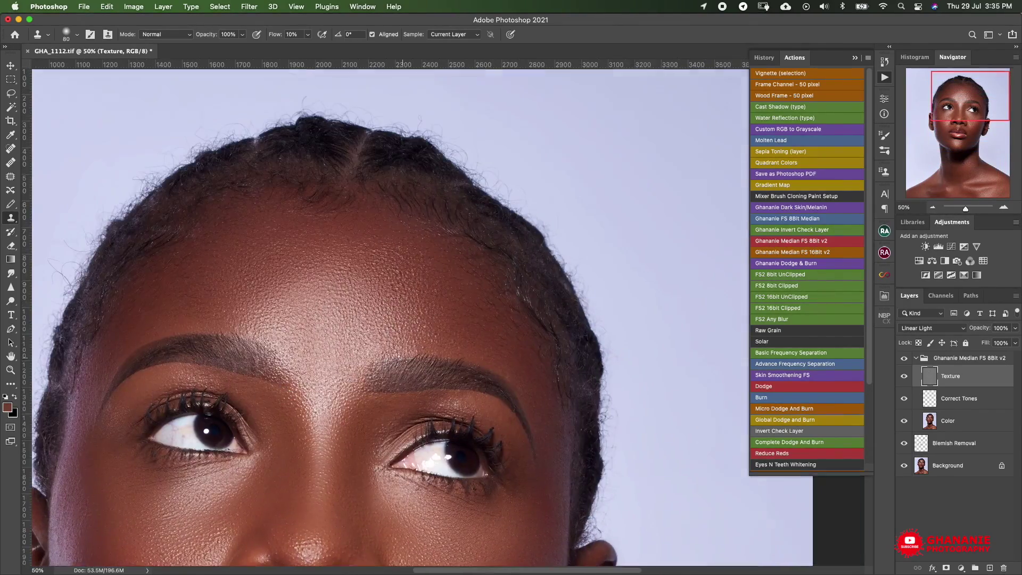
scroll(421, 322, "down", 2)
scroll(420, 322, "down", 1)
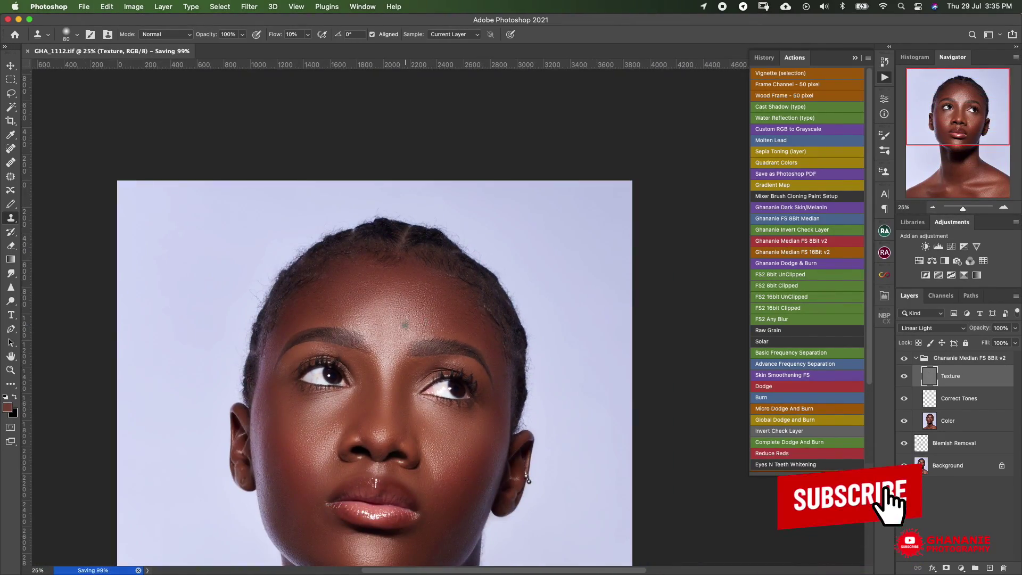
scroll(380, 236, "down", 5)
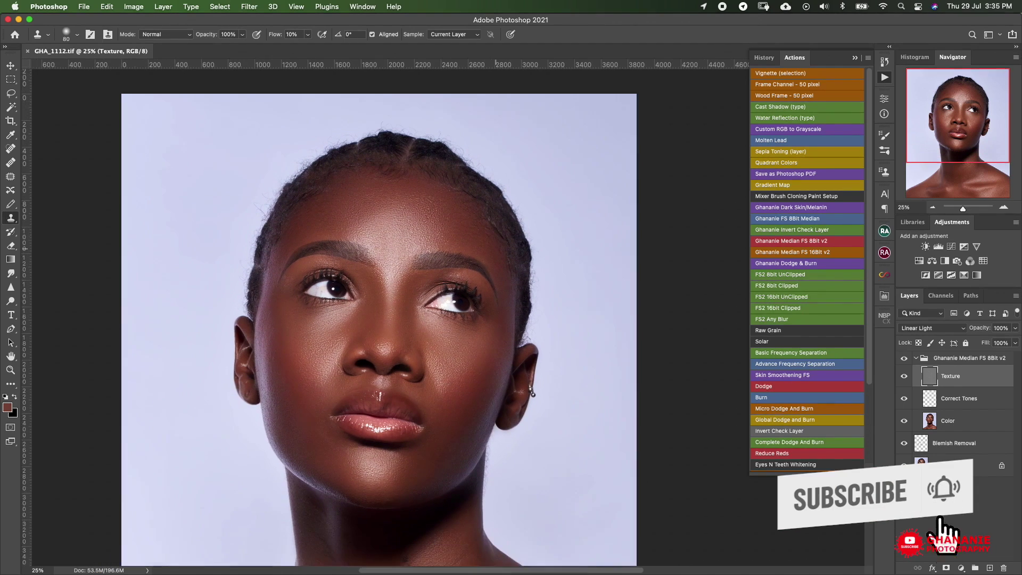
scroll(380, 236, "down", 2)
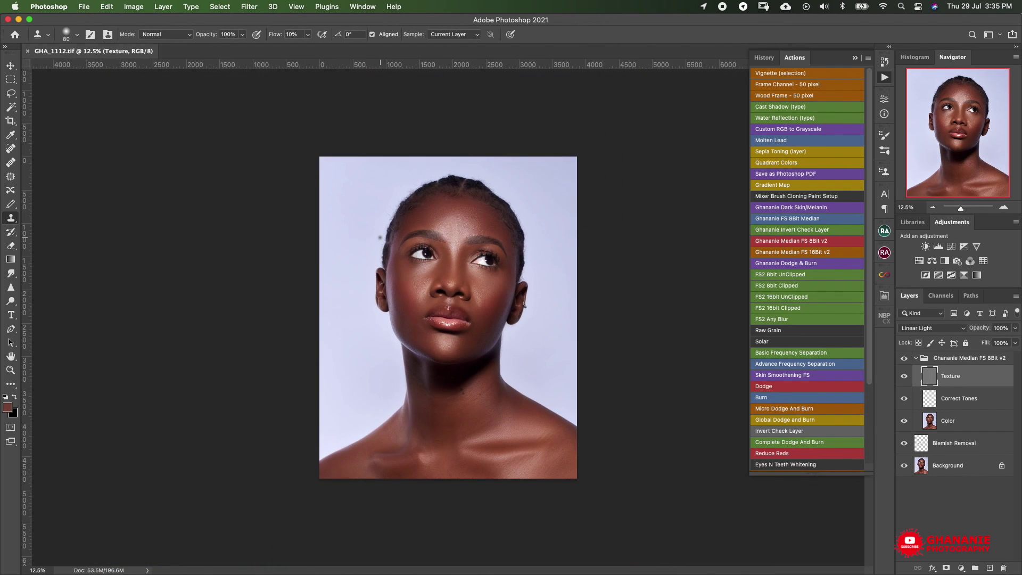
Step: Collapse the frequency separation group, run the Ghananie Dodge & Burn action and brighten the forehead highlight on the Dodge mask at 2% flow
scroll(379, 238, "up", 1)
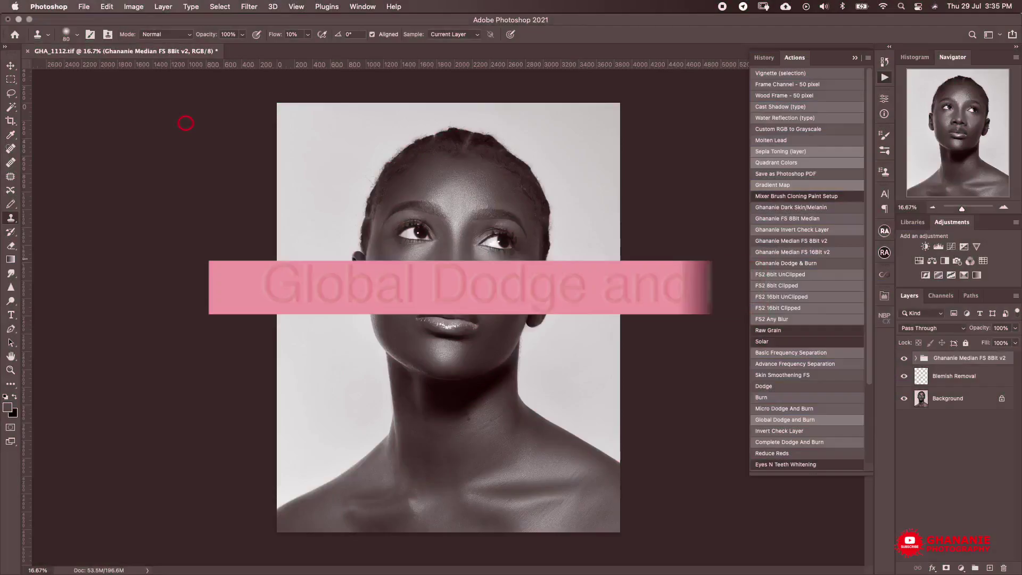
left_click(785, 263)
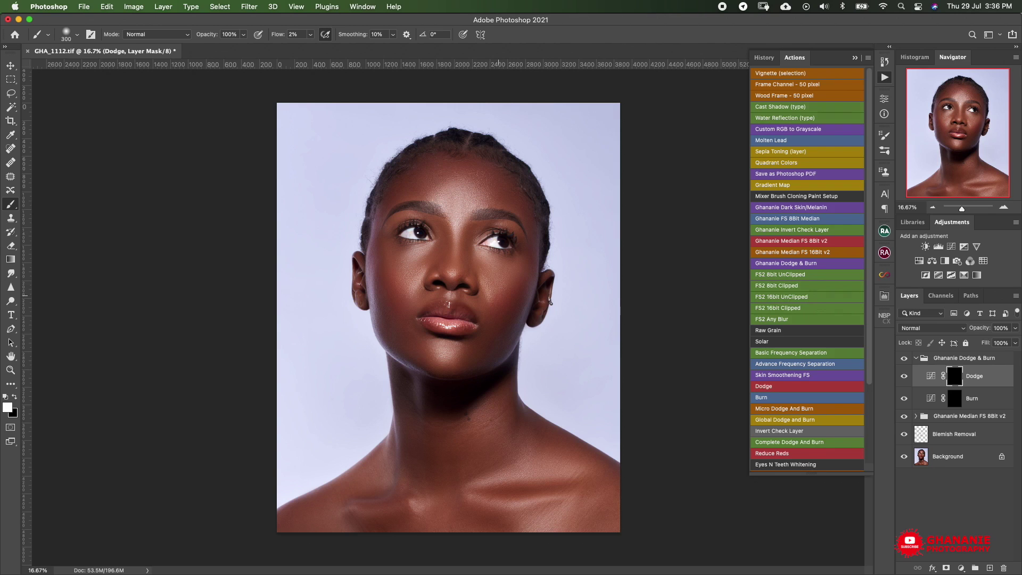
mouse_move(473, 203)
left_mouse_down()
mouse_move(506, 204)
mouse_move(460, 186)
left_mouse_up()
key("bracketleft")
key("bracketleft")
key("bracketleft")
key("bracketleft")
key("bracketleft")
Step: Dodge the smaller facial highlights on the Dodge mask, adapting the brush size to each area
key("bracketleft")
key("bracketleft")
key("bracketright")
key("bracketright")
key("bracketleft")
key("bracketleft")
key("bracketright")
key("bracketleft")
key("bracketleft")
key("bracketleft")
key("bracketleft")
key("bracketright")
Step: Dodge the image-right shoulder and collarbone highlights, enlarging the brush to 500 px for the broad areas
key("bracketright")
key("bracketright")
mouse_move(580, 471)
left_mouse_down()
mouse_move(504, 472)
mouse_move(557, 468)
left_mouse_up()
key("bracketright")
key("bracketright")
key("bracketright")
key("bracketright")
key("bracketright")
key("bracketright")
key("bracketright")
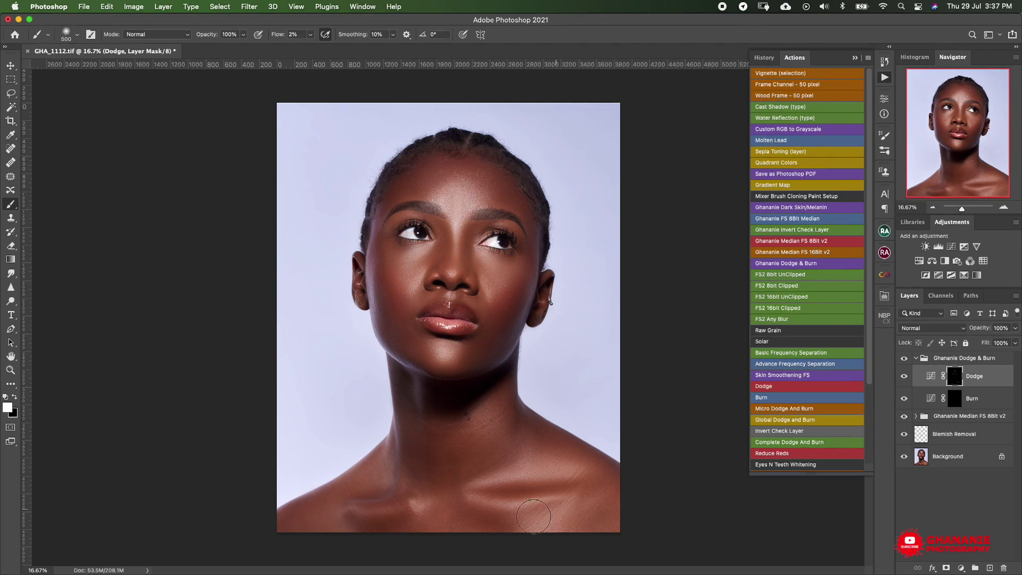
Step: Refine the skin highlights on the Dodge mask with a smaller brush of about 175 to 200 px
key("bracketleft")
key("bracketleft")
key("bracketleft")
key("bracketleft")
key("bracketleft")
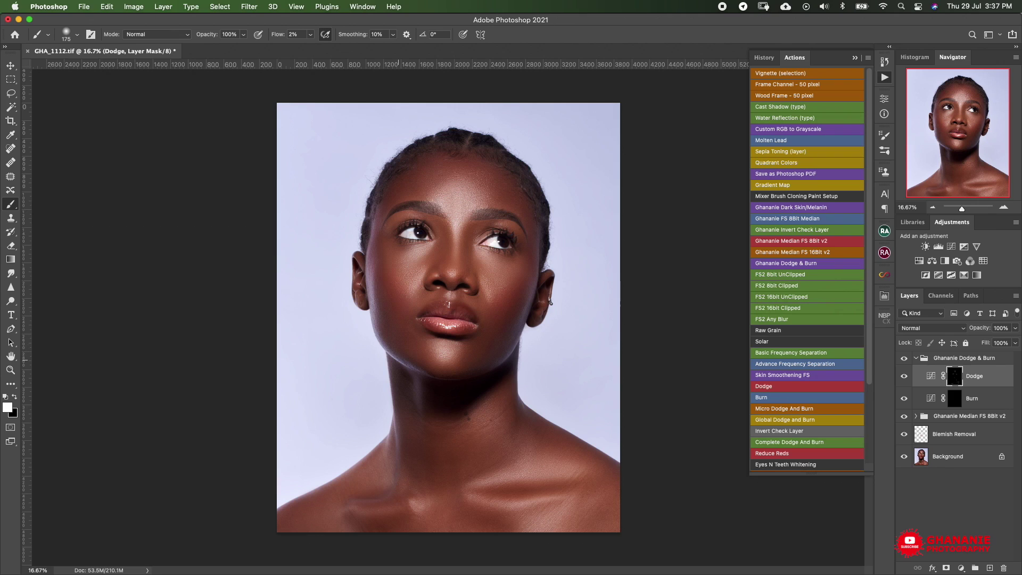
key("bracketright")
key("bracketright")
key("bracketleft")
key("bracketleft")
Step: Burn the shadows along the cheeks, jaw and neck on the Burn mask, adjusting the brush up to 400 px, and save the file
left_click(954, 398)
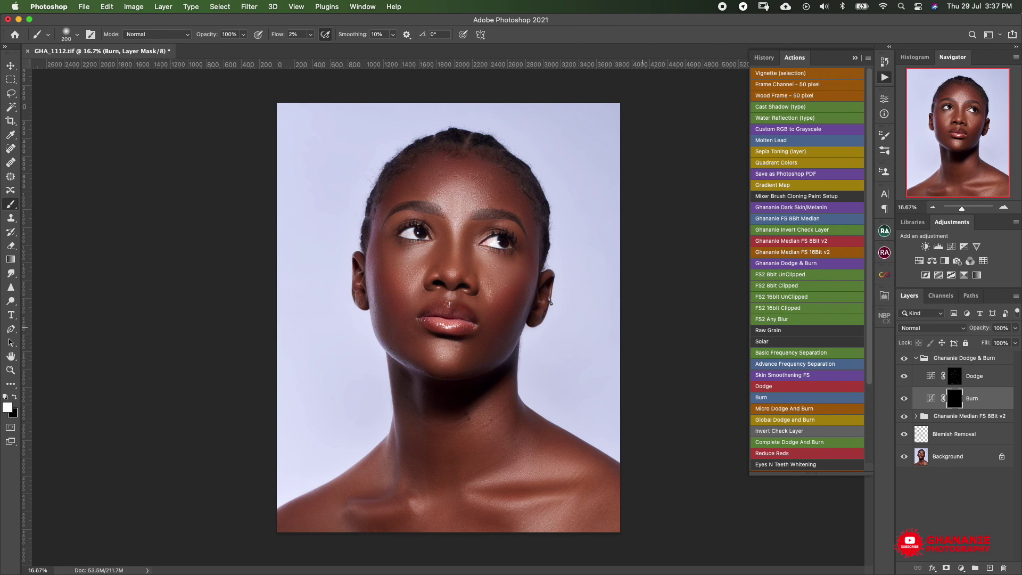
key("bracketright")
key("bracketright")
key("bracketright")
key("bracketright")
key("bracketright")
key("bracketleft")
key("bracketleft")
key("bracketleft")
mouse_move(531, 275)
left_mouse_down()
mouse_move(482, 349)
mouse_move(509, 310)
left_mouse_up()
key("bracketright")
mouse_move(399, 308)
left_mouse_down()
mouse_move(385, 275)
mouse_move(420, 350)
mouse_move(483, 374)
left_mouse_up()
mouse_move(460, 316)
left_mouse_down()
mouse_move(397, 325)
mouse_move(491, 520)
mouse_move(425, 469)
mouse_move(496, 517)
left_mouse_up()
key("super+s")
Step: Select the mask of the Dodge layer and reduce the brush size to 100 px
key("super+equal")
key("super+equal")
key("super+equal")
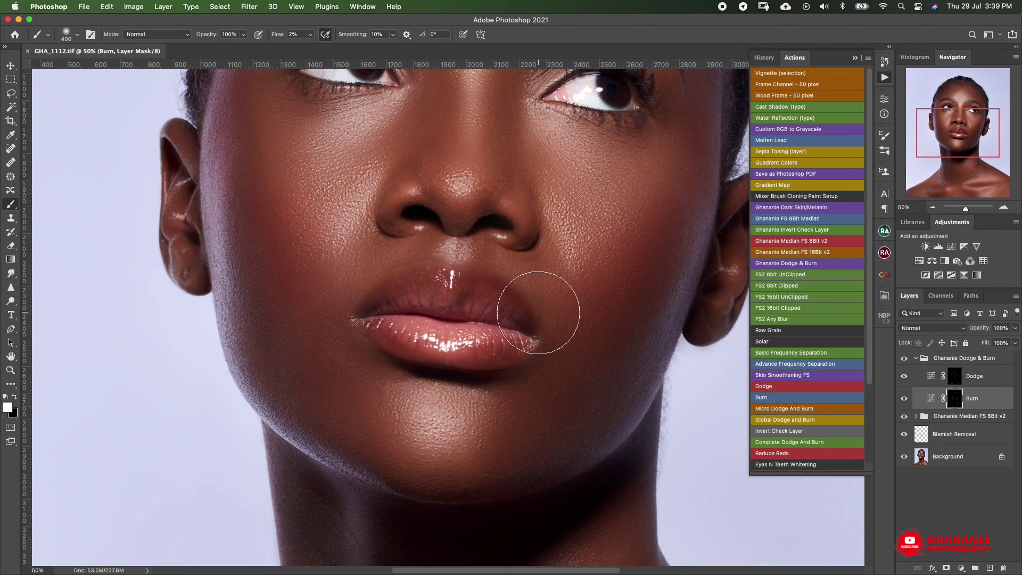
left_click_drag(566, 229, 545, 373)
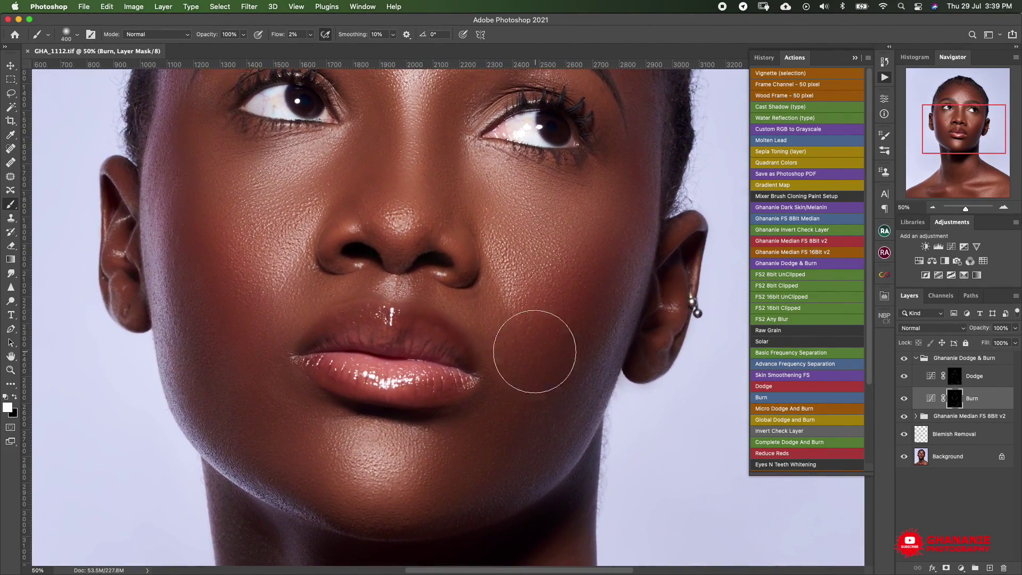
key("bracketleft")
key("bracketleft")
key("bracketleft")
key("bracketleft")
key("bracketleft")
key("bracketleft")
key("bracketleft")
key("bracketleft")
key("bracketleft")
key("bracketleft")
key("bracketleft")
key("bracketleft")
key("bracketleft")
key("bracketleft")
key("bracketleft")
key("bracketleft")
left_click(957, 380)
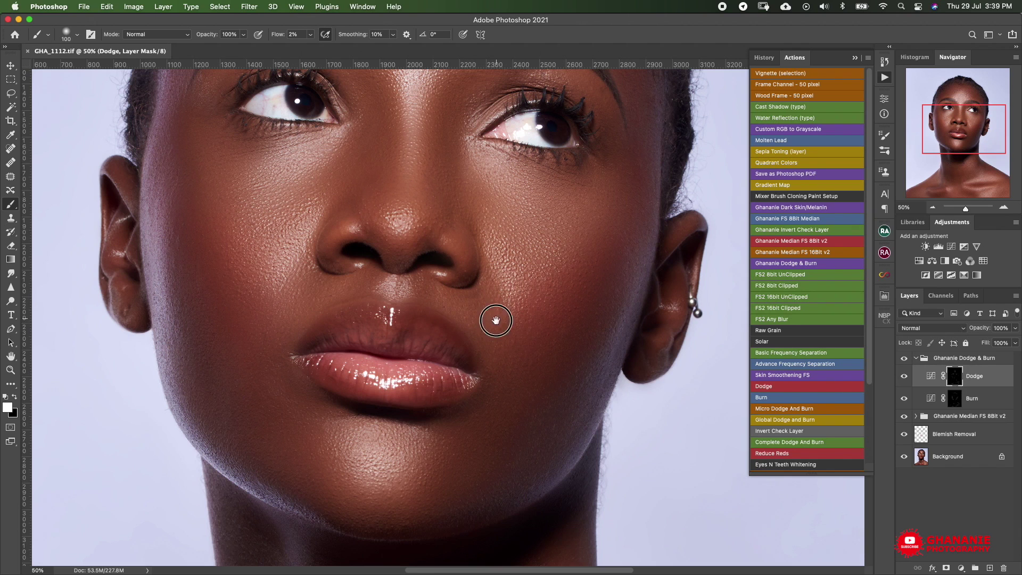
Step: Dodge the small dark patches on the cheek beside the mouth with a brush of about 35 px
left_click_drag(496, 320, 515, 363)
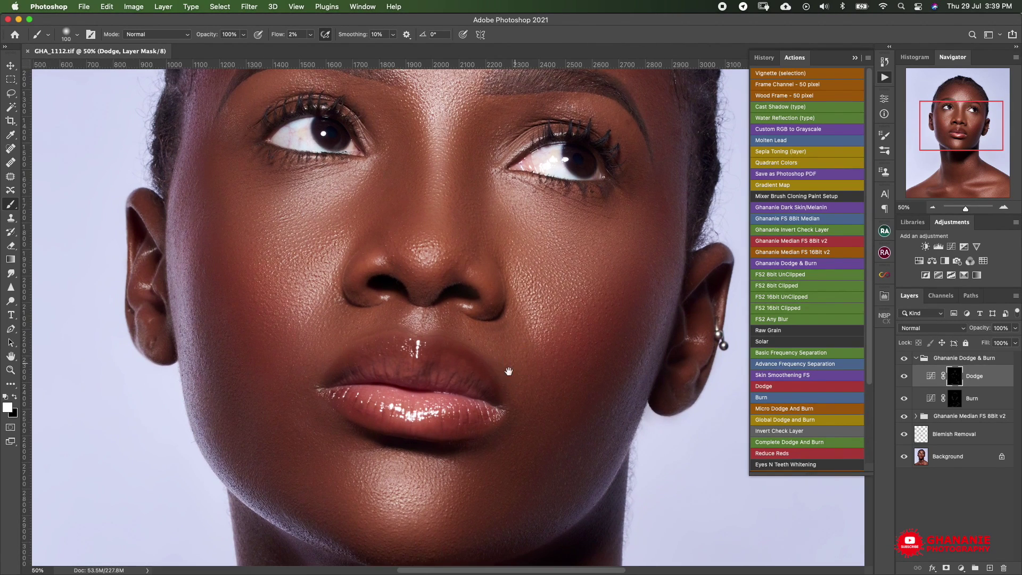
key("bracketleft")
key("bracketleft")
key("bracketleft")
key("bracketleft")
left_click_drag(527, 377, 560, 421)
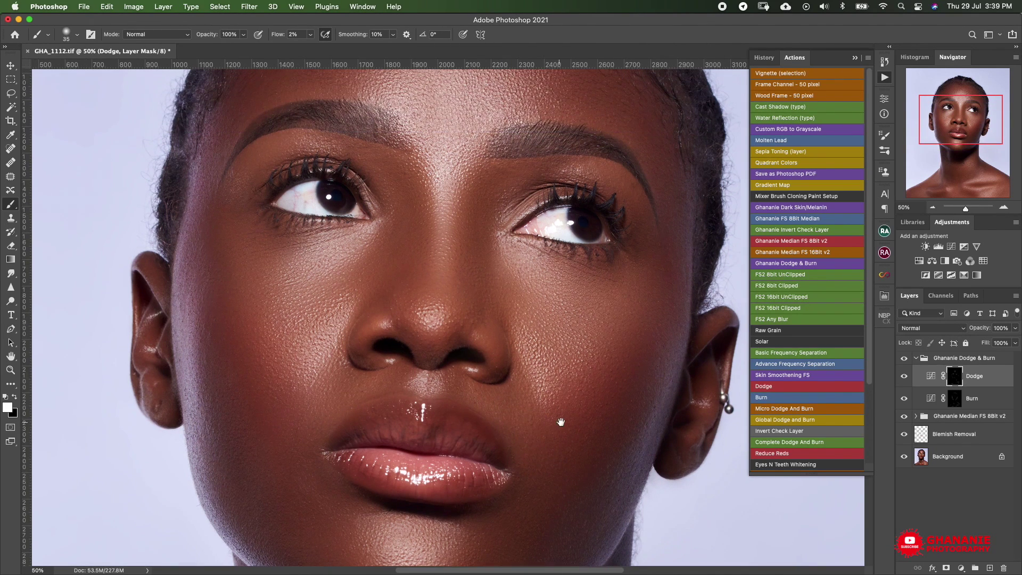
Step: Examine the dodged and burned skin across the forehead, cheeks, neck, collarbones and shoulder for uneven transitions
left_click_drag(556, 341, 543, 444)
left_click_drag(568, 403, 554, 447)
left_click_drag(536, 411, 559, 428)
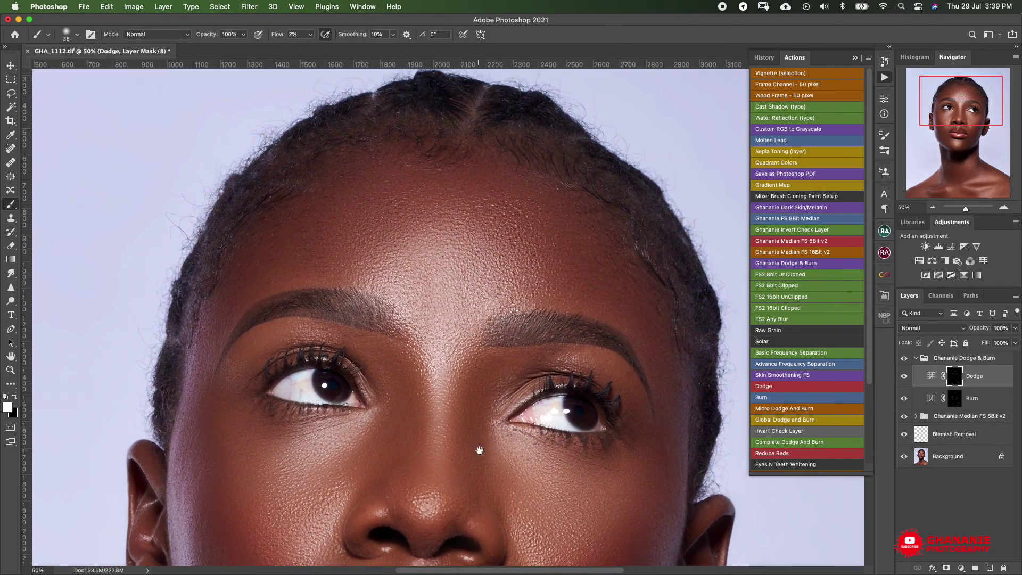
scroll(484, 452, "down", 20)
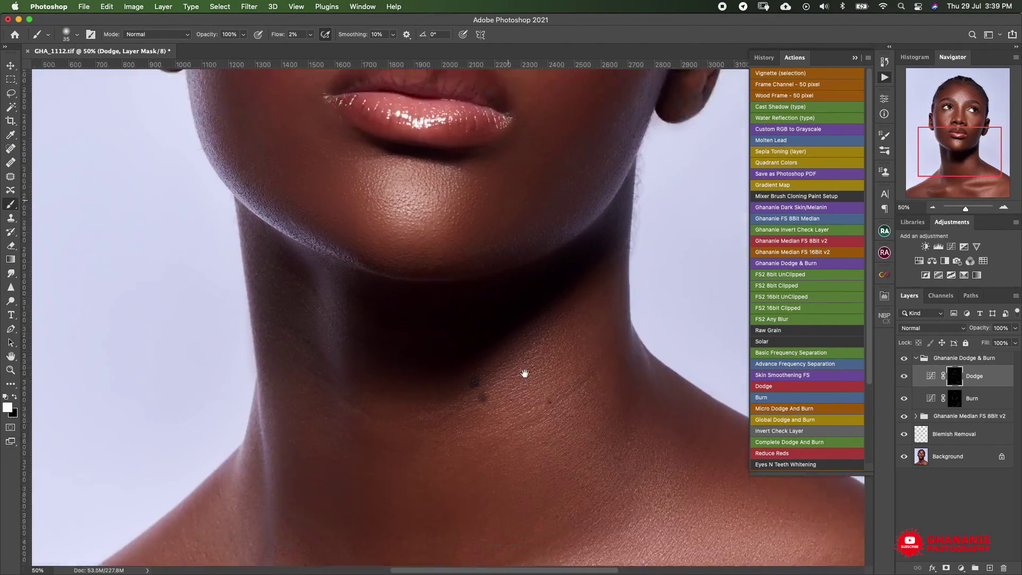
left_click_drag(525, 373, 506, 307)
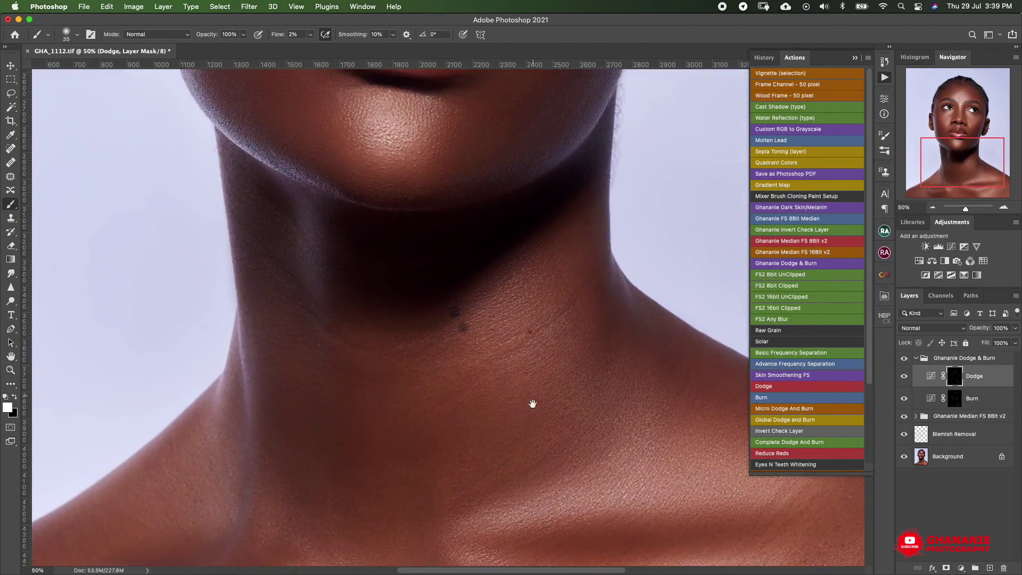
left_click_drag(442, 527, 441, 395)
scroll(440, 395, "up", 20)
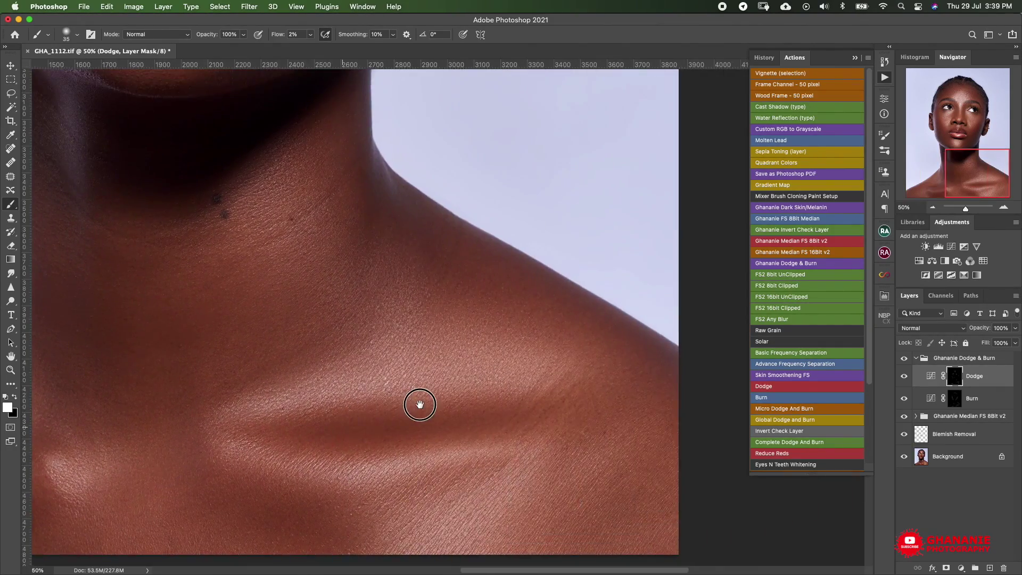
scroll(488, 442, "up", 6)
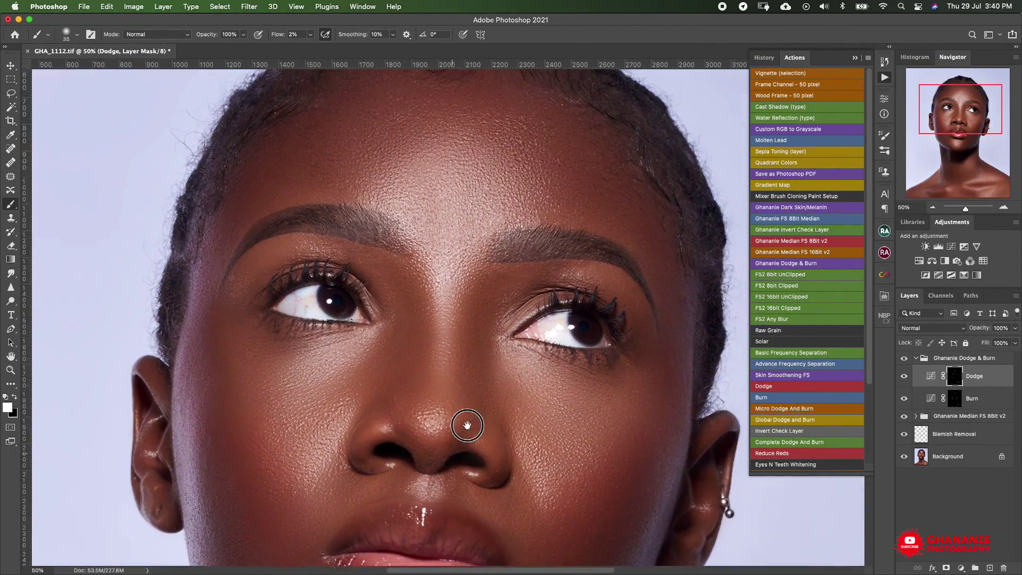
left_click_drag(471, 406, 470, 395)
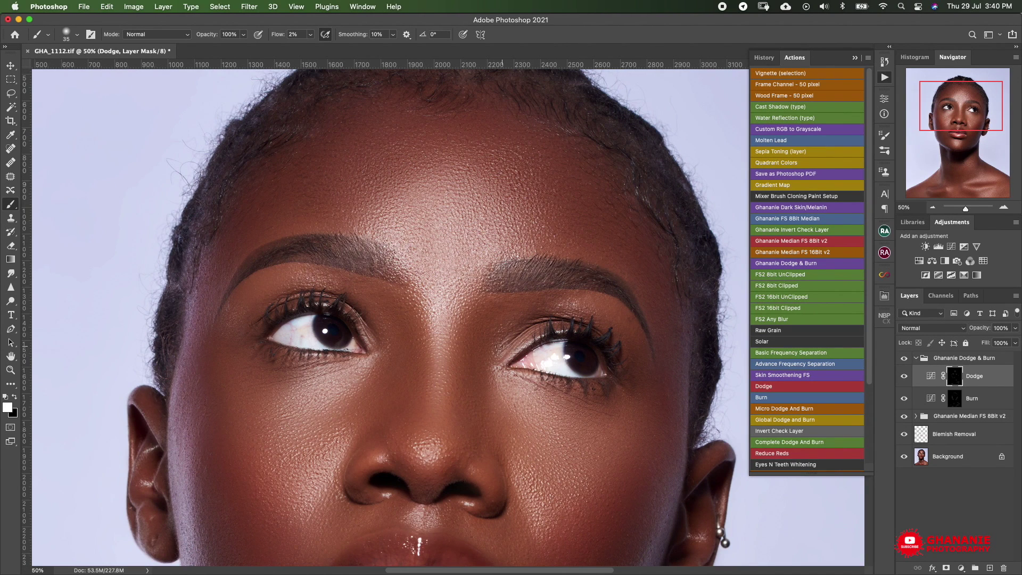
left_click_drag(481, 303, 491, 339)
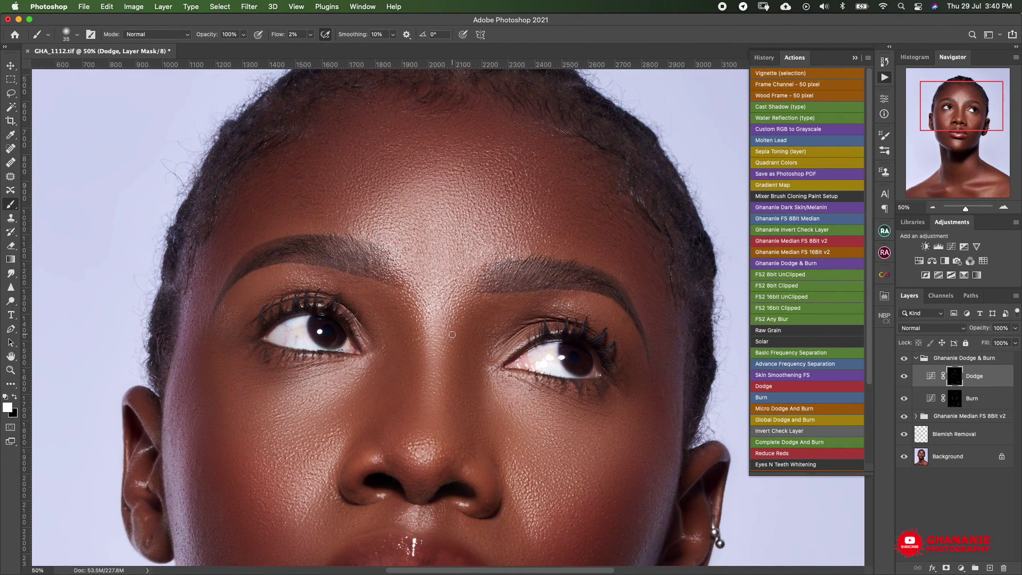
scroll(452, 337, "up", 2)
scroll(452, 339, "right", 1)
scroll(439, 326, "up", 3)
scroll(435, 330, "left", 2)
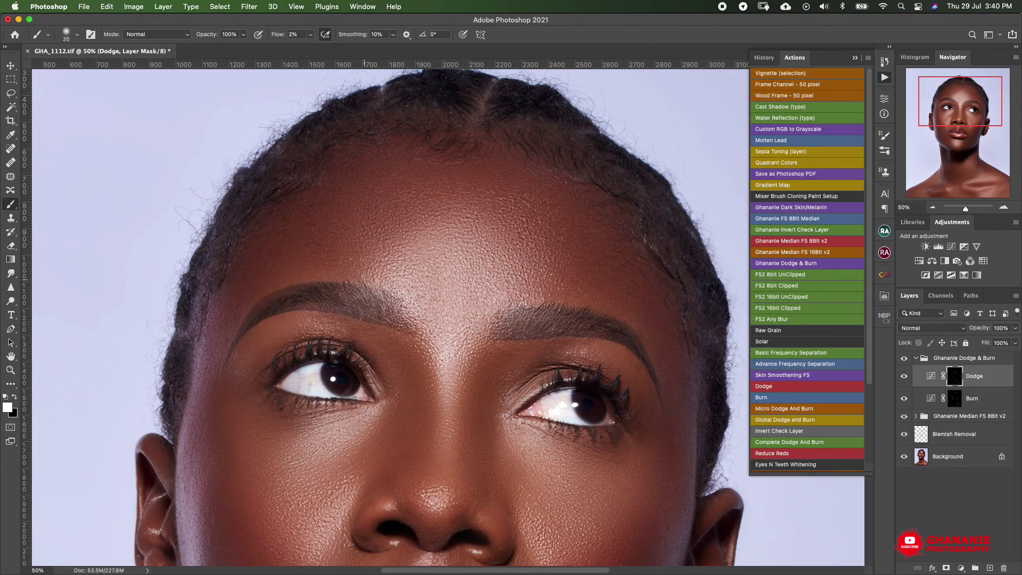
scroll(479, 298, "down", 15)
scroll(479, 298, "right", 2)
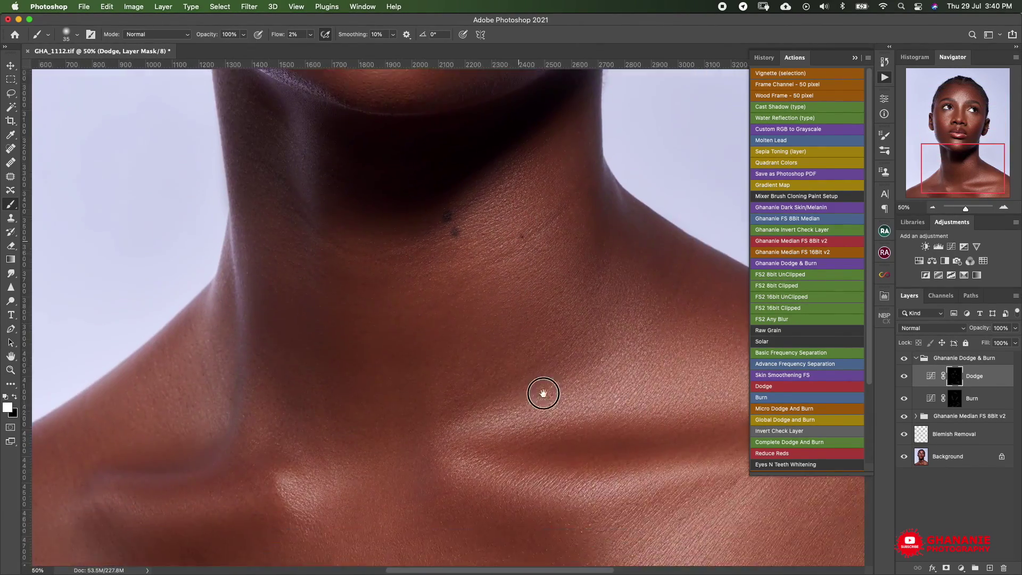
left_click_drag(580, 443, 485, 391)
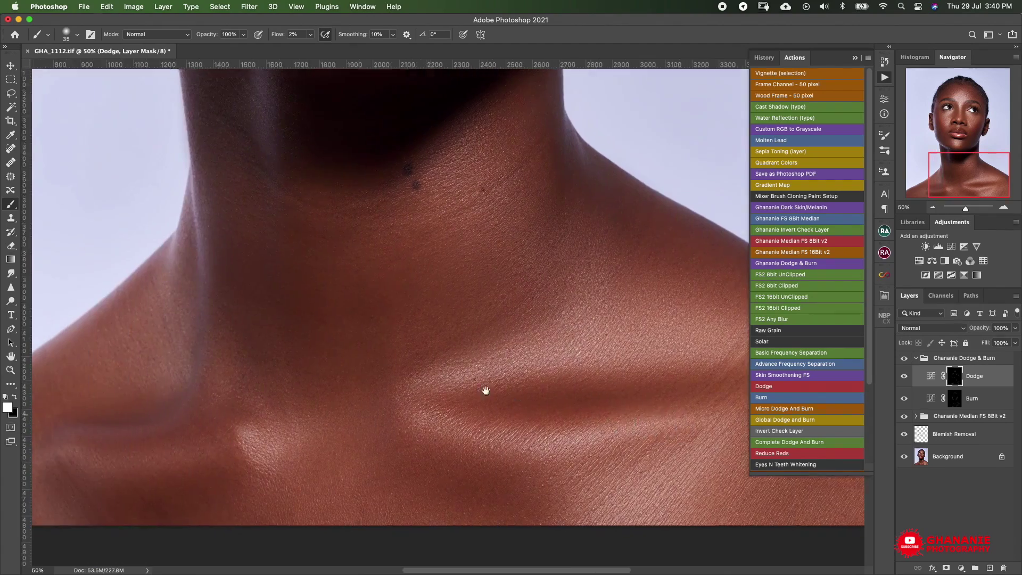
scroll(505, 362, "left", 6)
scroll(492, 361, "up", 10)
scroll(493, 361, "right", 5)
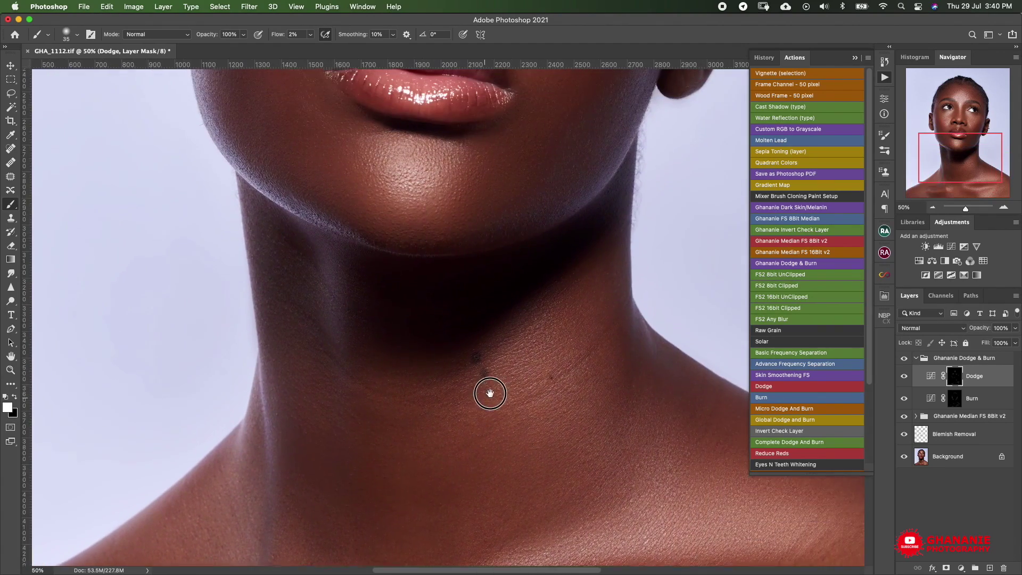
scroll(471, 429, "up", 8)
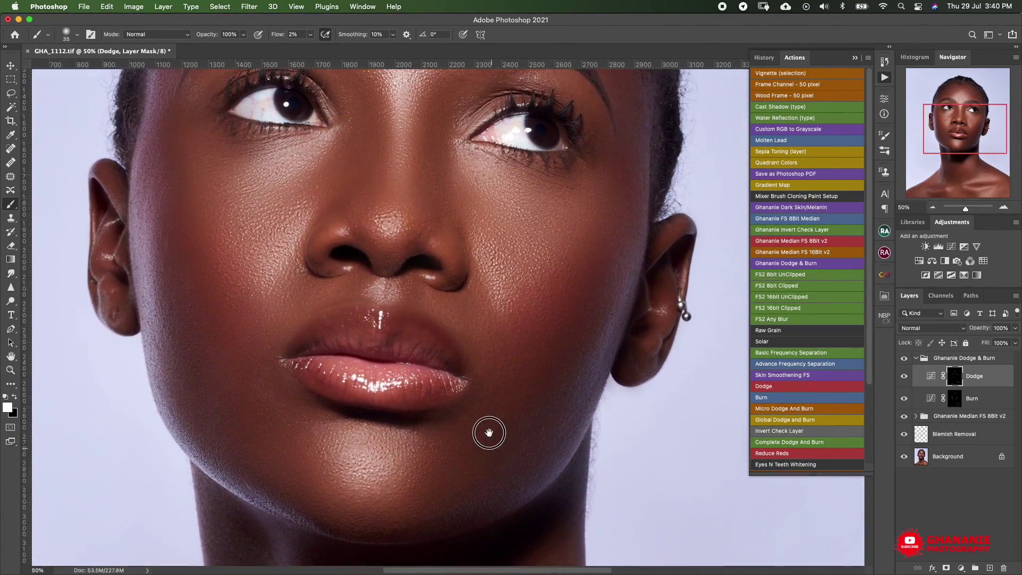
scroll(482, 356, "up", 5)
scroll(482, 355, "left", 1)
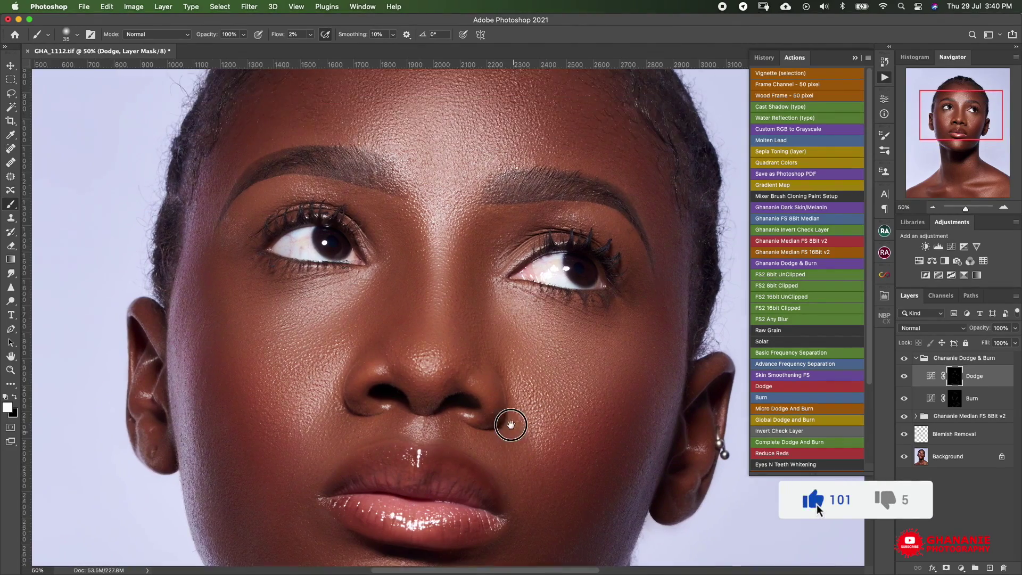
left_click_drag(509, 389, 516, 421)
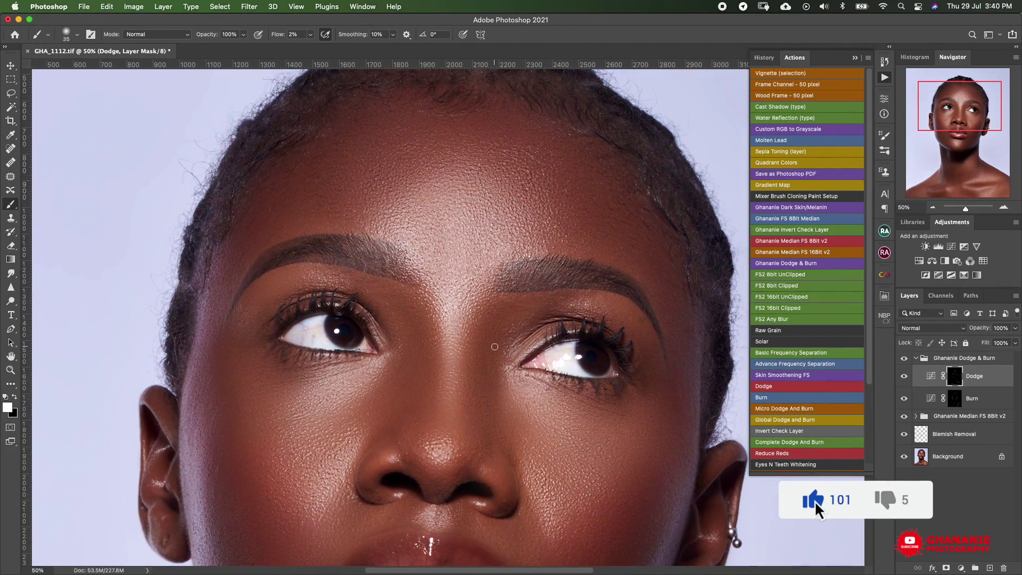
Step: Inspect the skin texture at 100% from the eyes down to the collarbone and shoulder, and the portrait as a whole
key("super+plus")
key("super+plus")
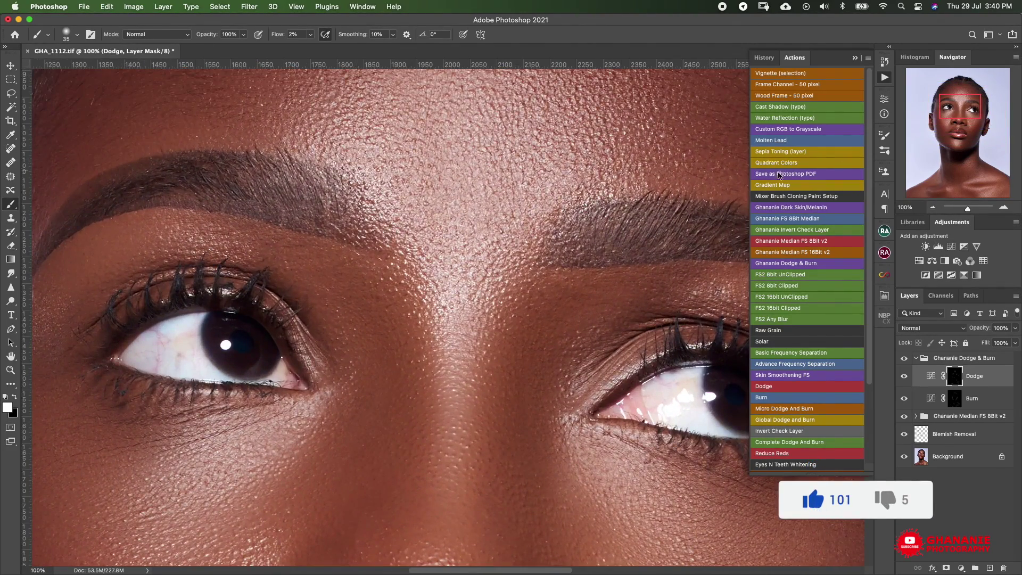
left_click_drag(578, 221, 442, 343)
scroll(442, 342, "down", 10)
scroll(441, 343, "right", 2)
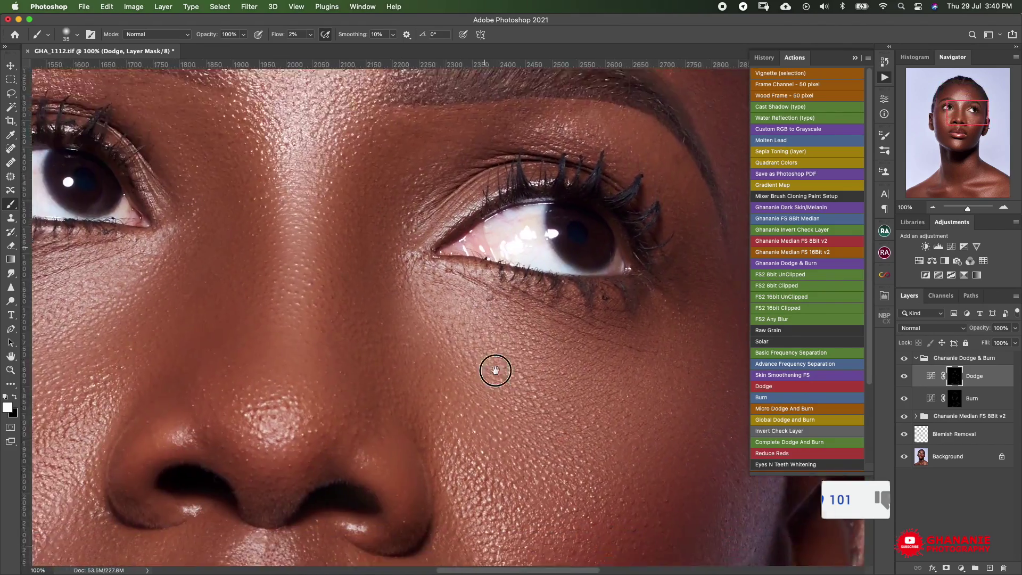
scroll(505, 352, "left", 8)
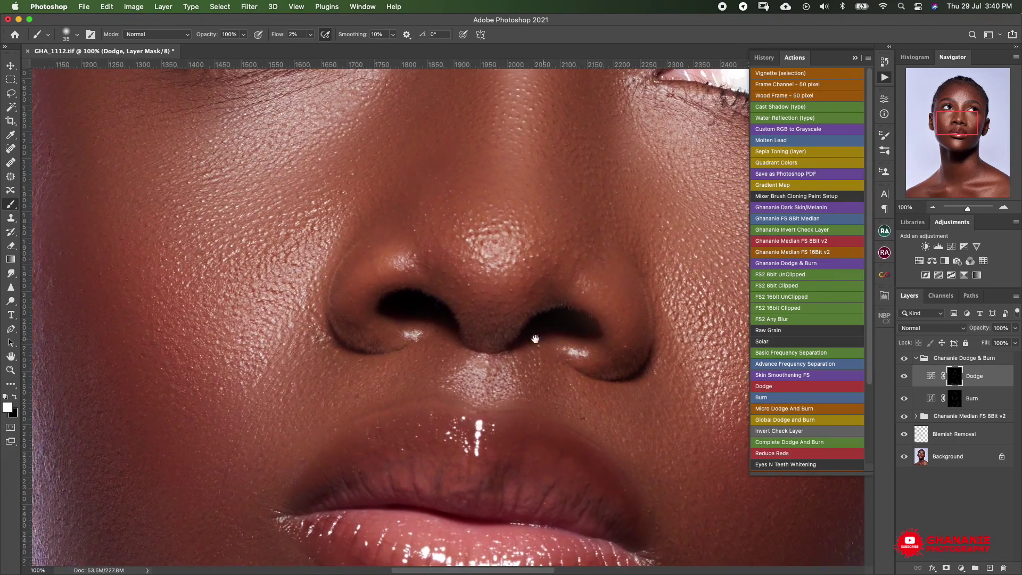
scroll(548, 358, "down", 10)
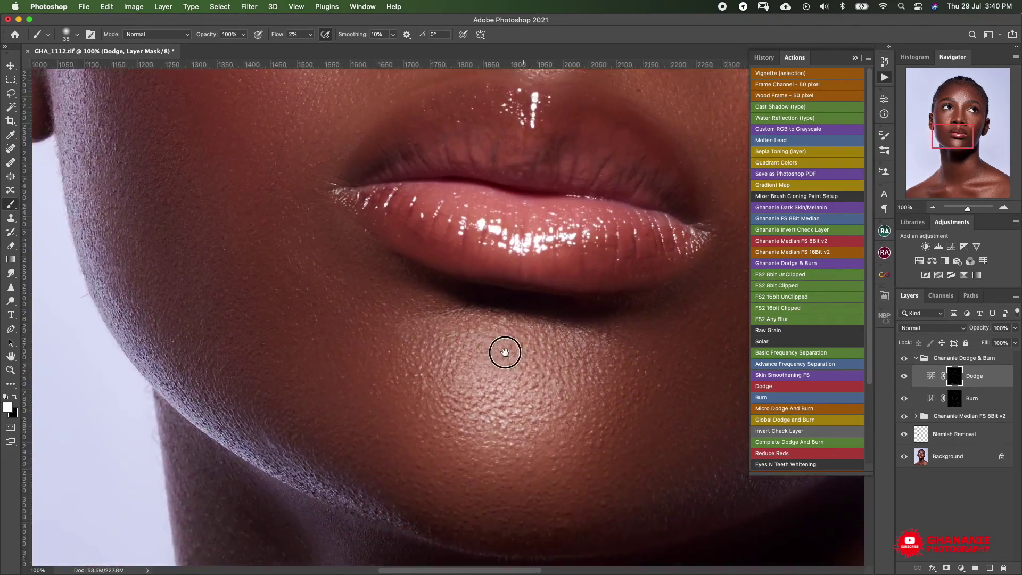
scroll(504, 350, "right", 6)
left_click_drag(497, 356, 472, 324)
scroll(497, 413, "down", 10)
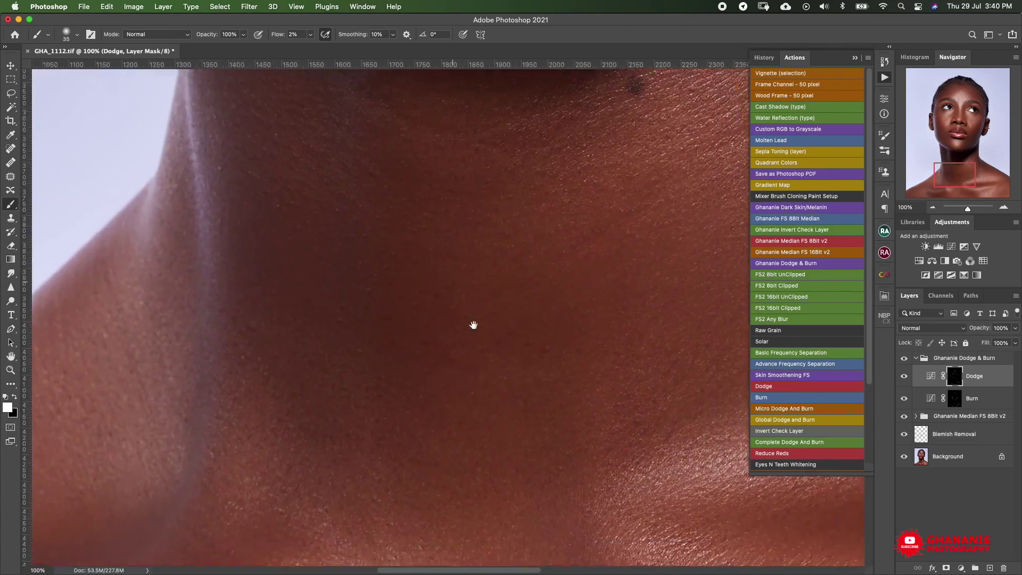
left_click_drag(564, 365, 457, 411)
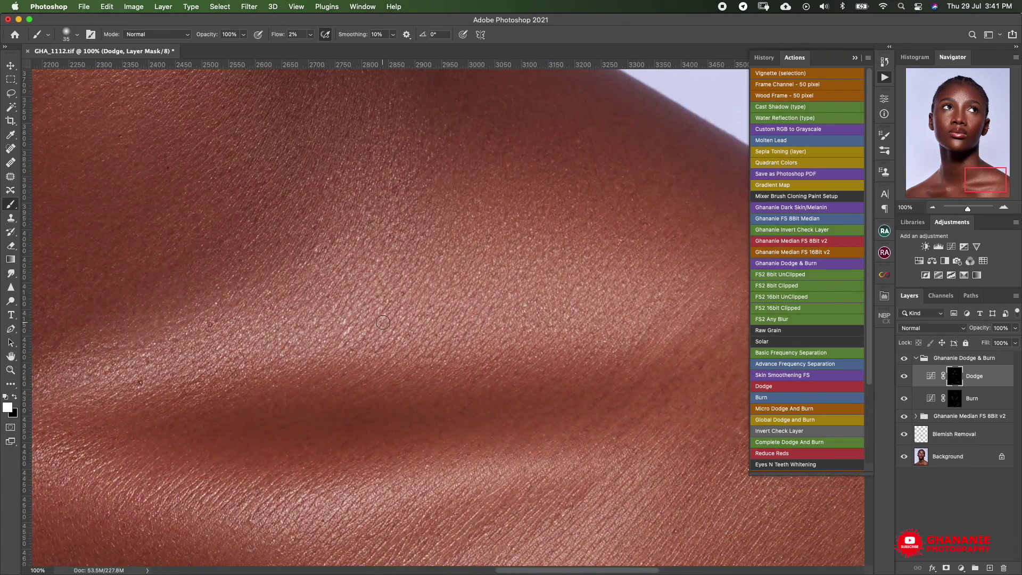
key("super+minus")
key("super+minus")
key("super+minus")
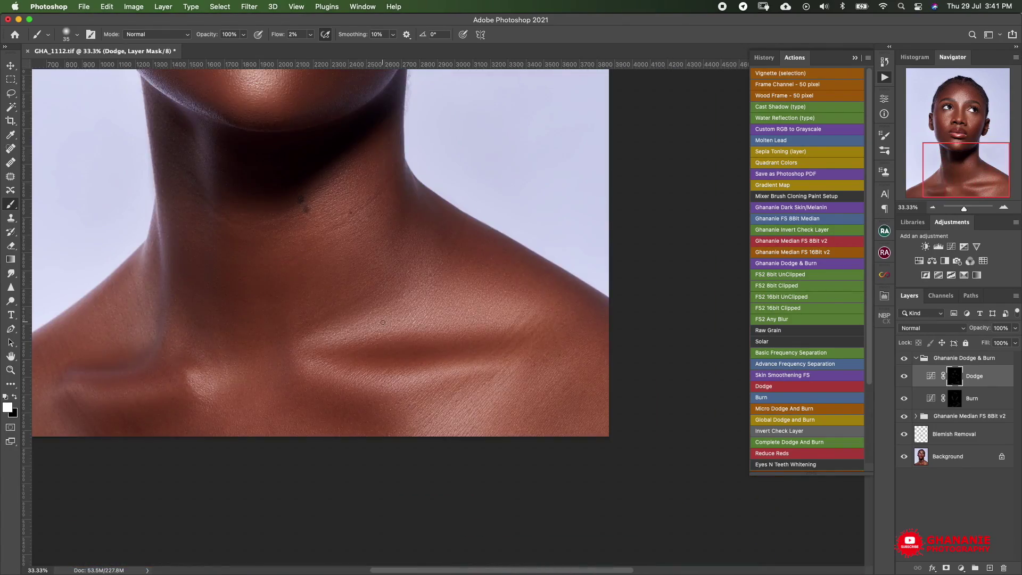
scroll(383, 322, "down", 1)
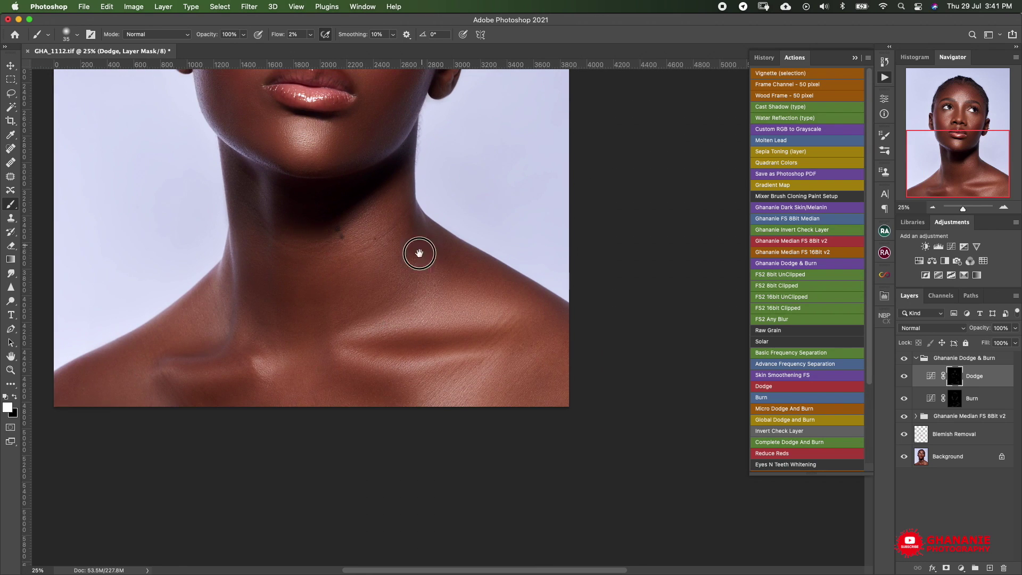
left_click_drag(419, 254, 499, 381)
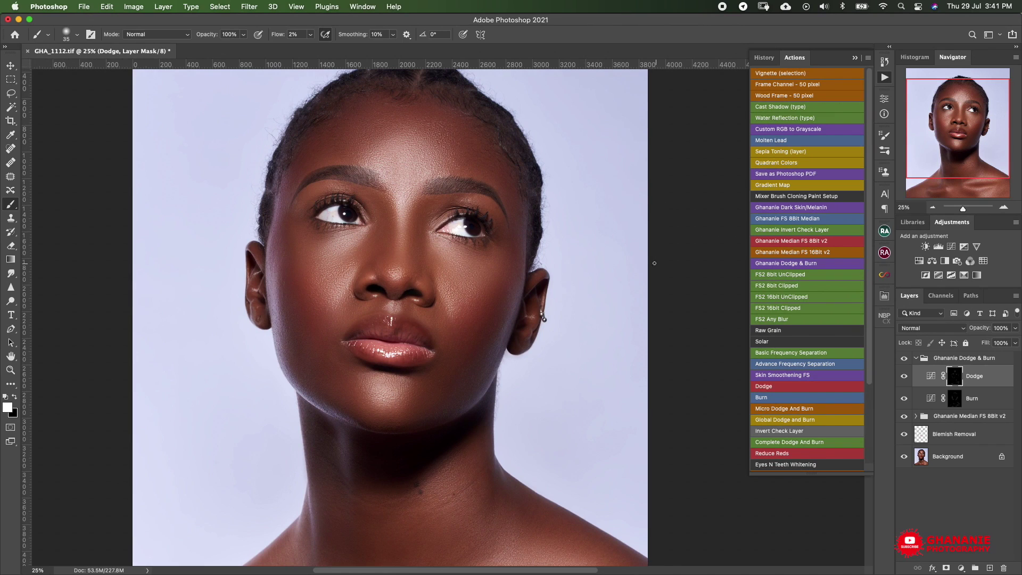
left_click_drag(454, 281, 544, 353)
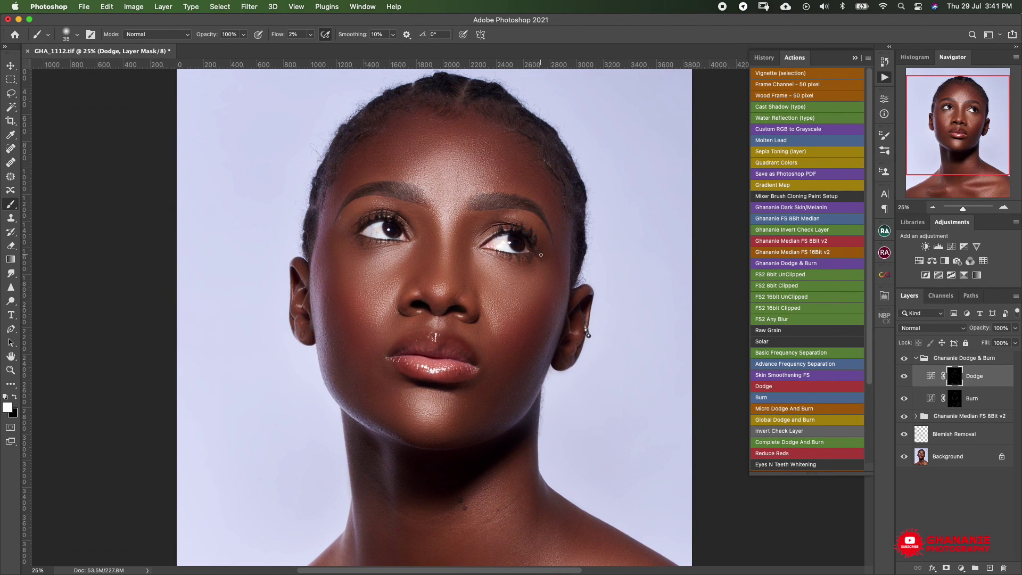
Step: Examine both eyes at 100%, checking the whites for redness and veins
key("super+equal")
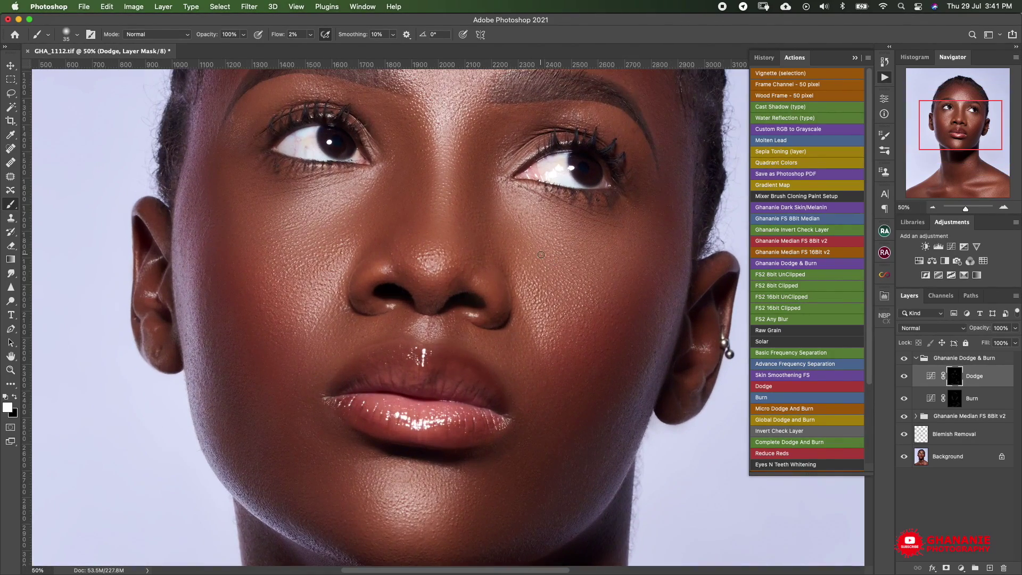
scroll(545, 217, "up", 6)
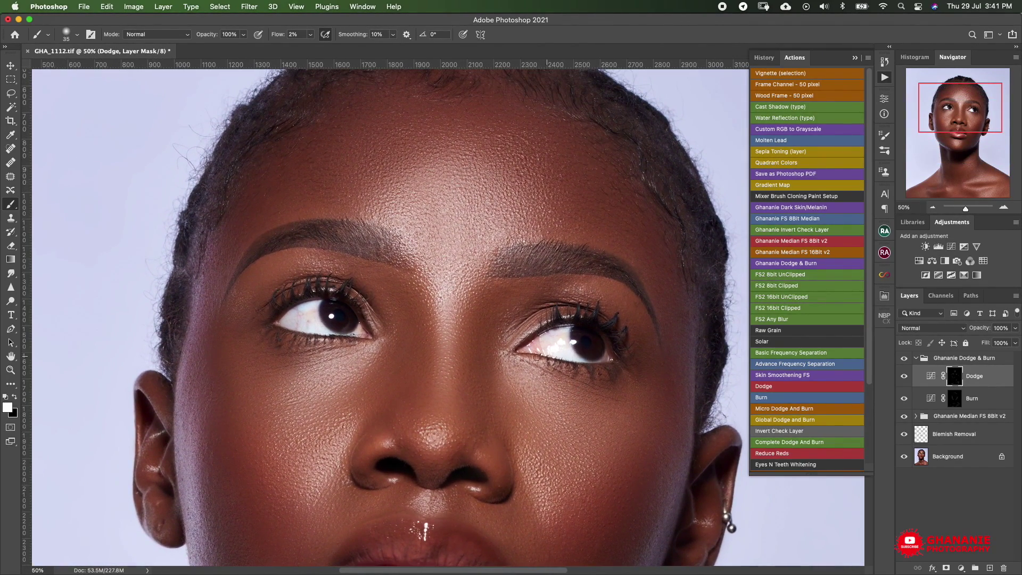
left_click_drag(449, 360, 468, 389)
key("super+equal")
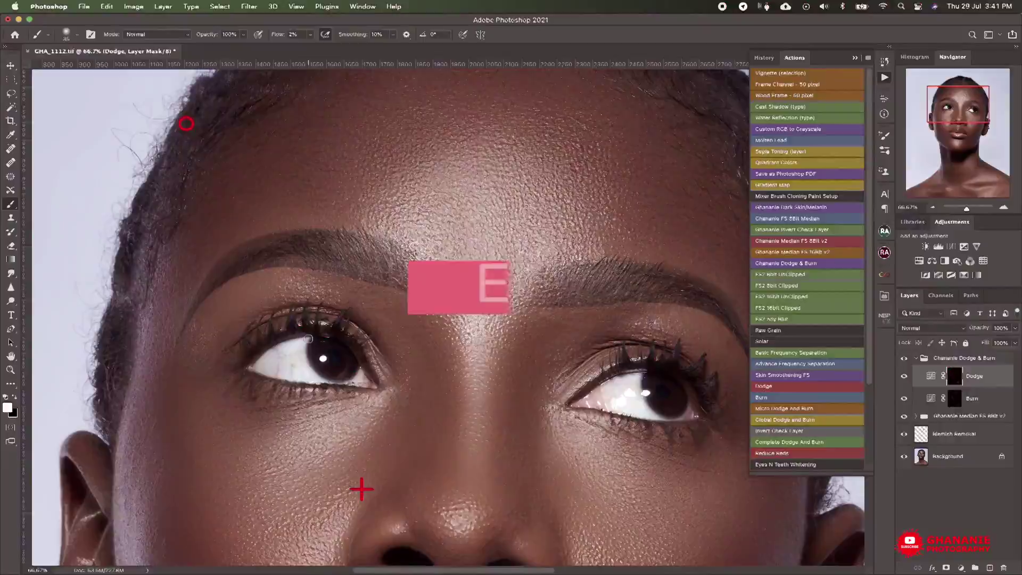
key("super+equal")
scroll(308, 339, "down", 4)
scroll(308, 338, "right", 3)
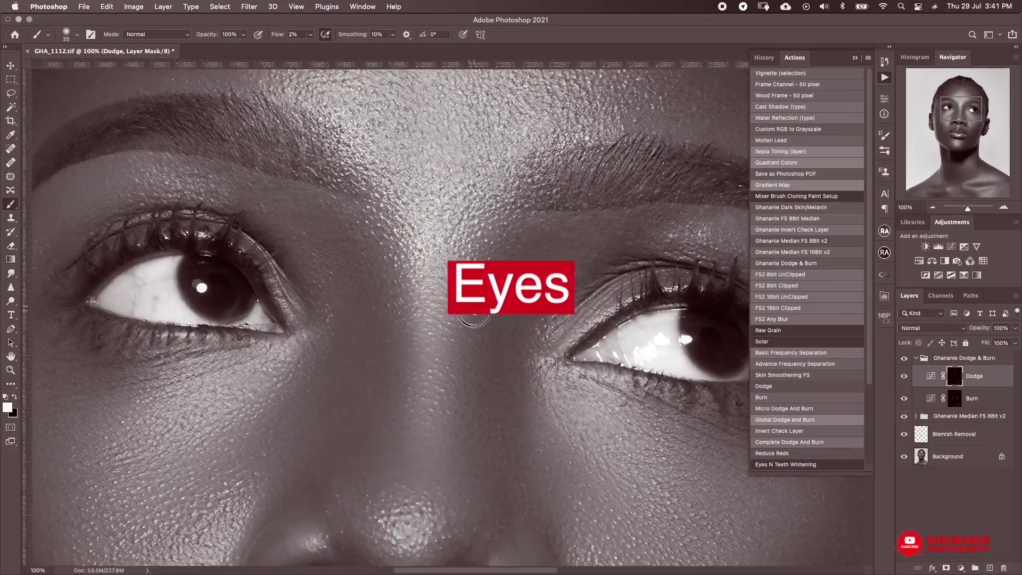
scroll(378, 312, "left", 3)
scroll(378, 312, "up", 1)
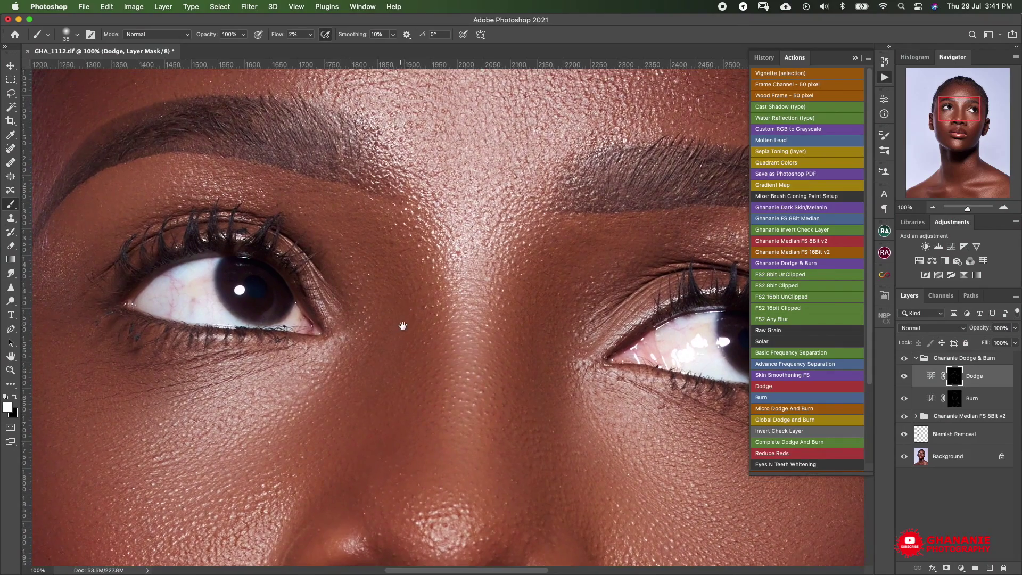
scroll(416, 346, "left", 1)
scroll(416, 346, "up", 1)
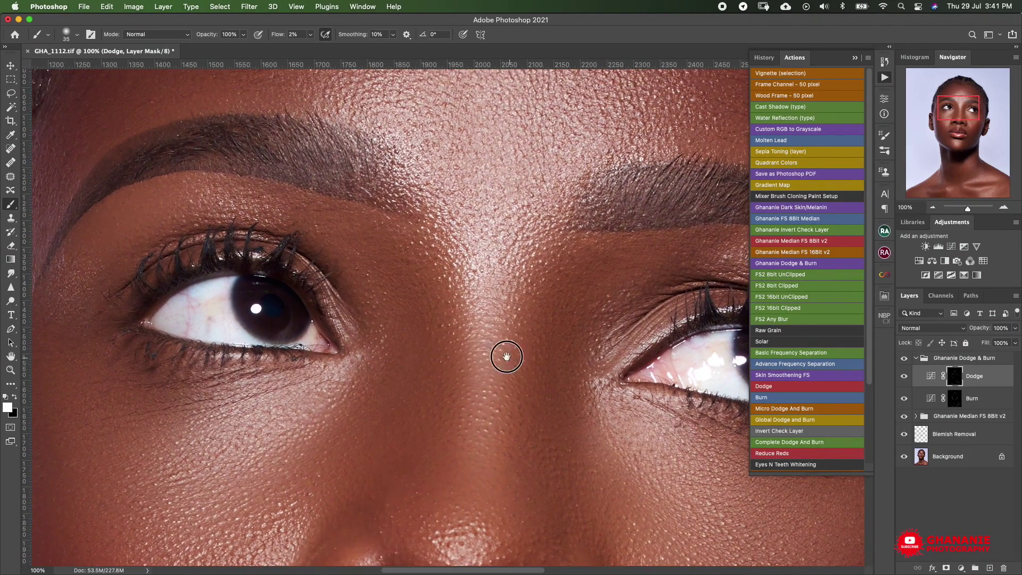
left_click_drag(504, 353, 448, 337)
scroll(447, 348, "left", 4)
scroll(447, 348, "up", 2)
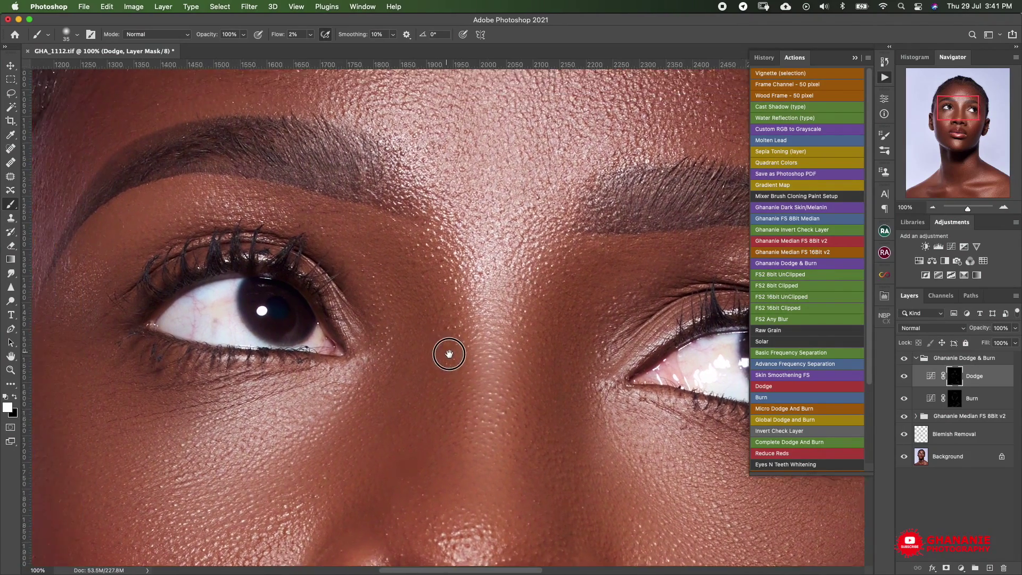
Step: Make the Color layer inside the Ghananie Median FS 8Bit v2 group active for retouching the eyes
scroll(421, 332, "right", 3)
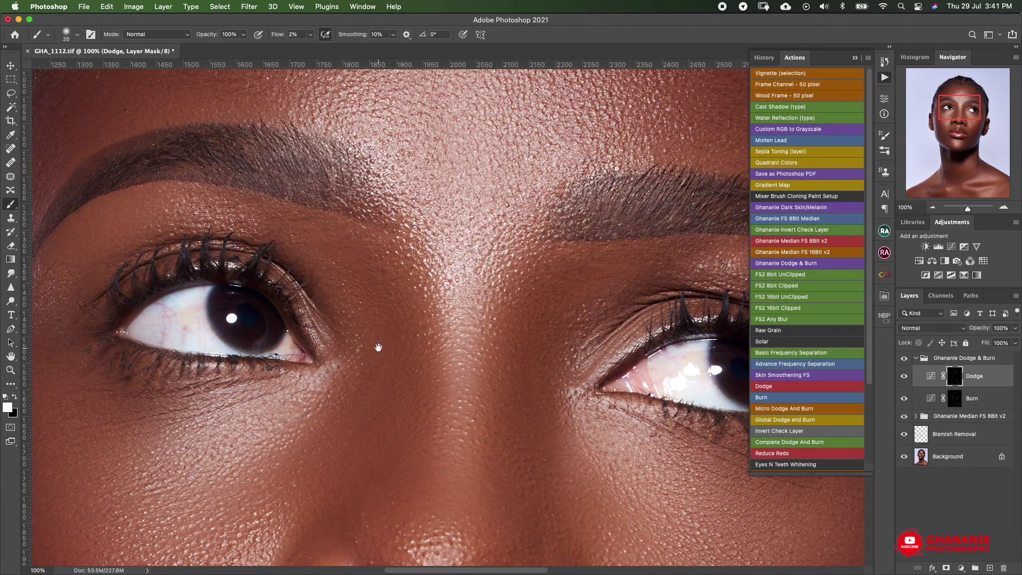
scroll(378, 348, "left", 4)
scroll(379, 348, "up", 1)
scroll(407, 342, "left", 3)
scroll(407, 342, "up", 1)
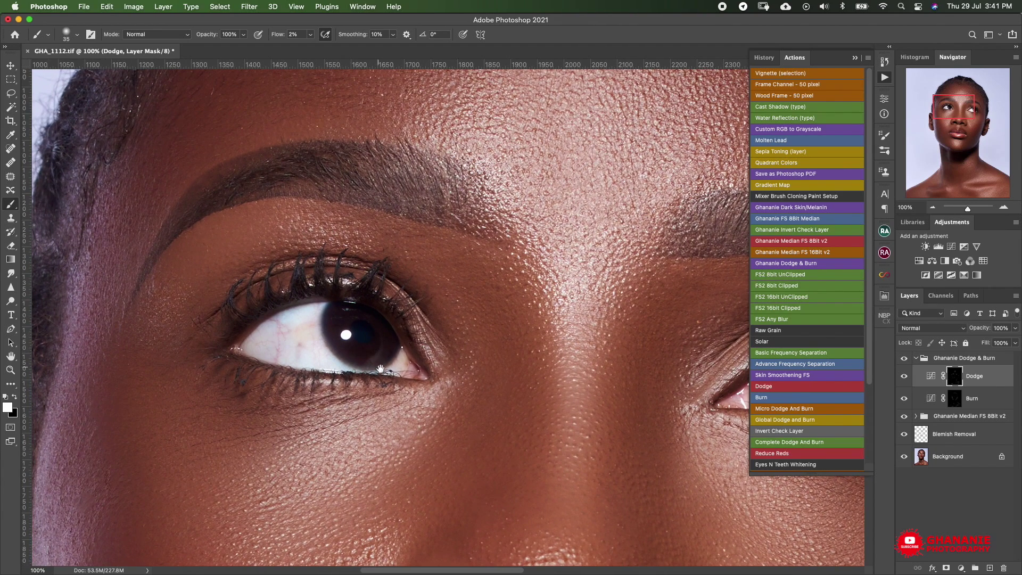
scroll(422, 377, "left", 3)
scroll(421, 377, "up", 1)
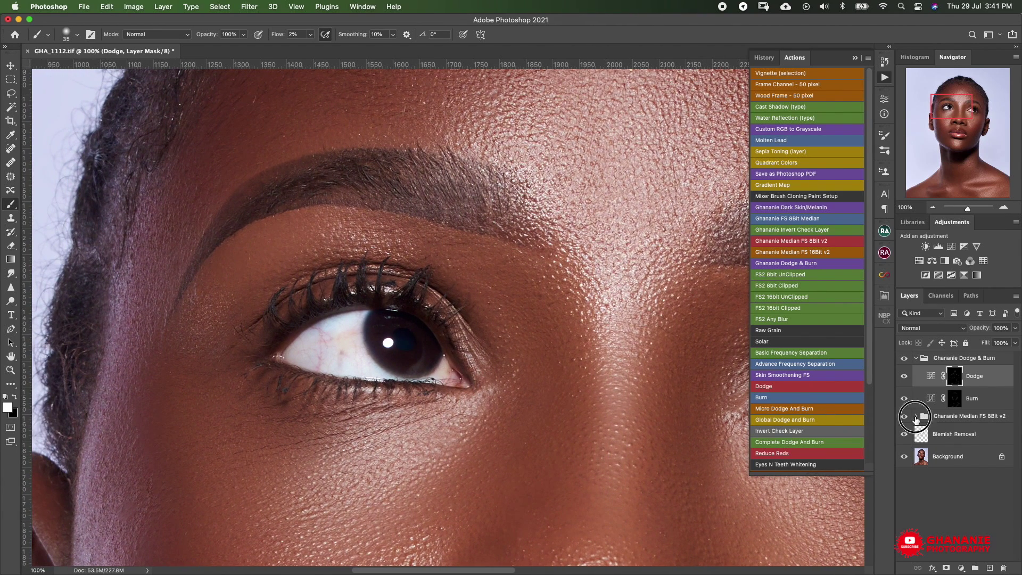
left_click(917, 416)
left_click(930, 439)
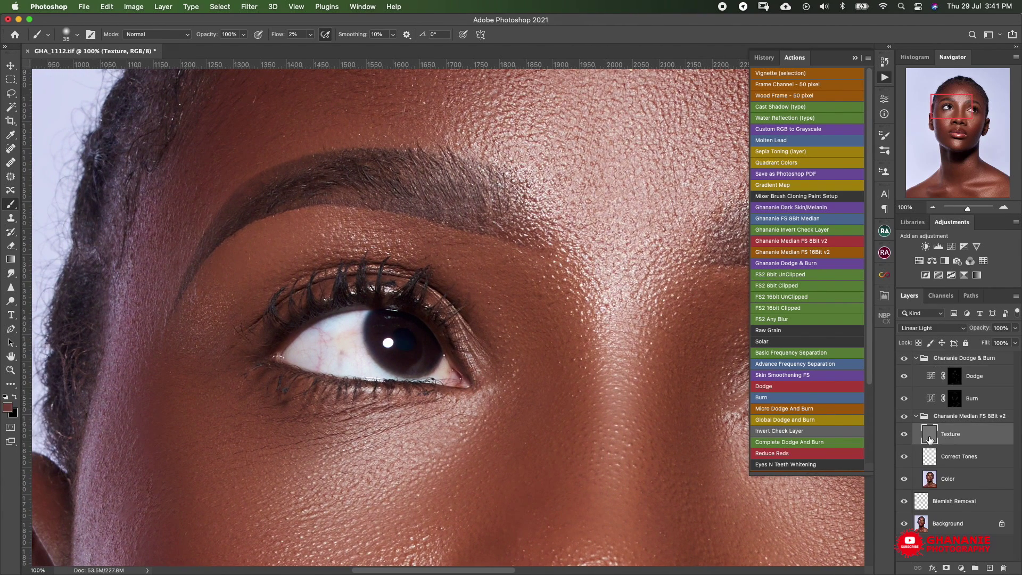
left_click(930, 481)
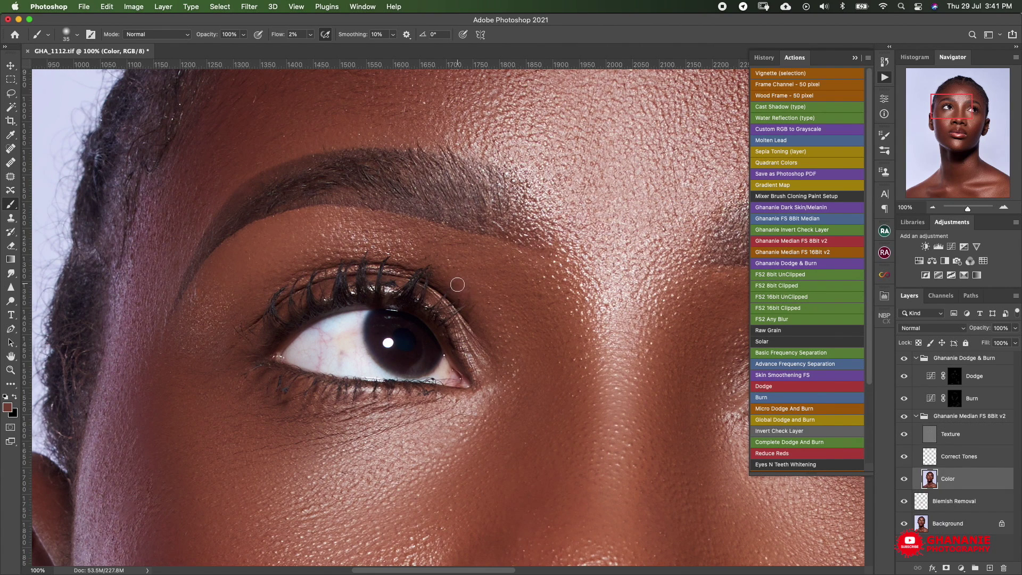
Step: Blend the blotchy tones in the outer white of the model's right eye with the Mixer Brush, reduced to 45 px
key("shift+b")
key("shift+b")
key("shift+b")
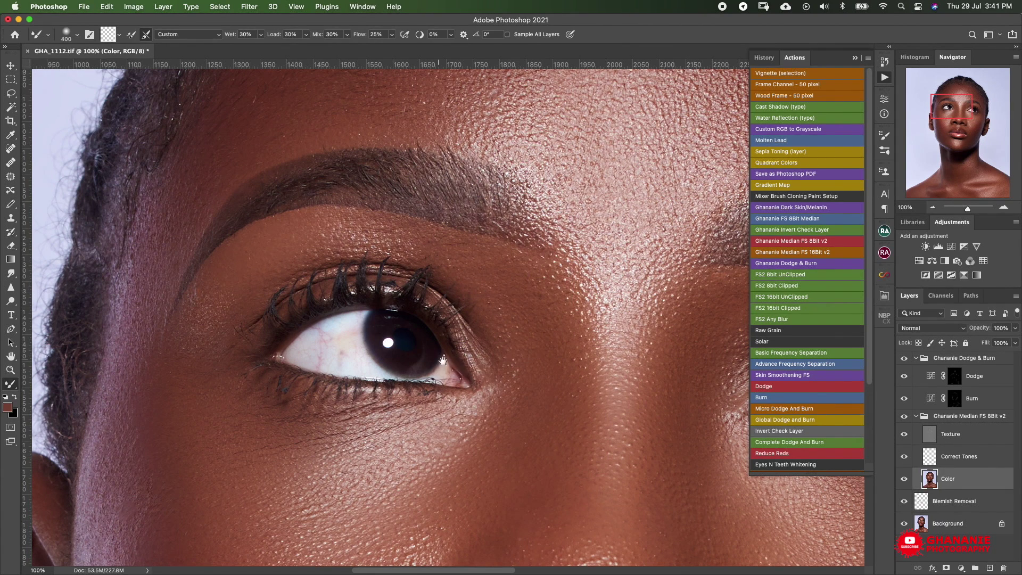
left_click_drag(469, 334, 535, 333)
key("bracketleft")
key("bracketleft")
key("bracketleft")
key("bracketleft")
key("bracketleft")
key("bracketleft")
key("bracketleft")
key("bracketleft")
key("bracketleft")
key("bracketleft")
key("bracketleft")
key("bracketleft")
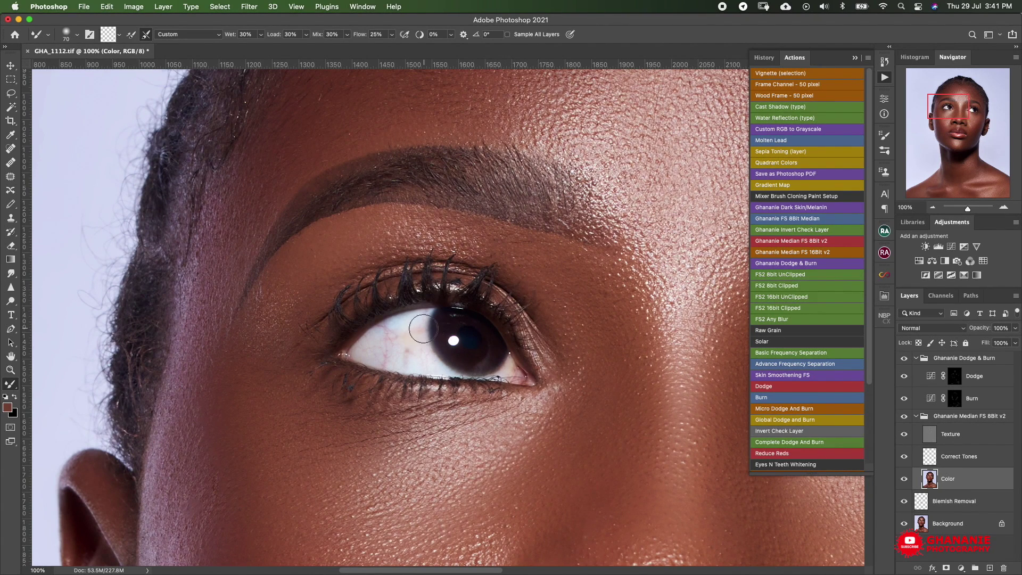
key("bracketleft")
left_click_drag(403, 320, 367, 345)
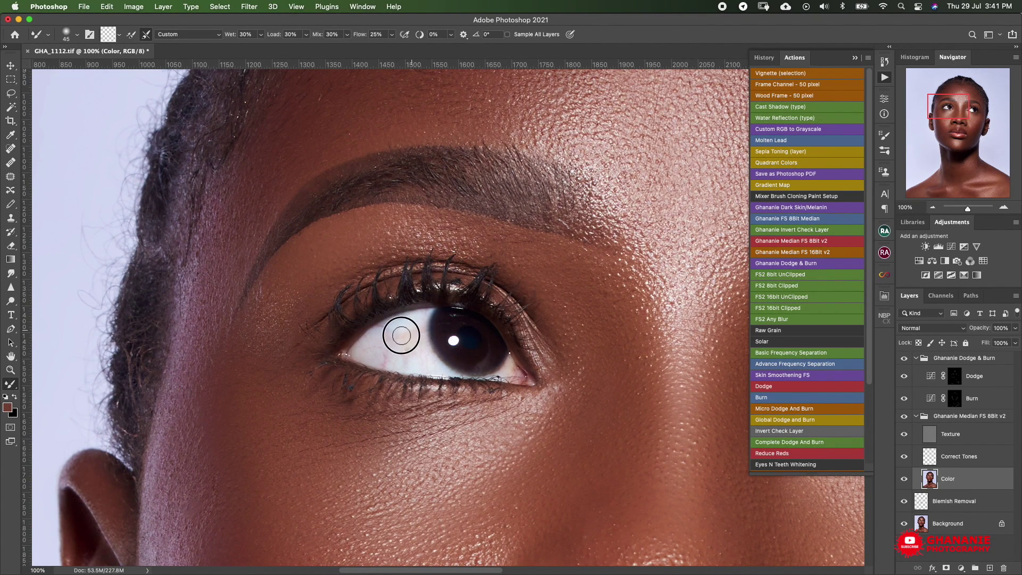
Step: Smooth the discolouration beside the iris and toward the outer corner of the model's right eye with a Mixer Brush of 35 px and smaller
left_click(430, 362)
mouse_move(426, 363)
left_mouse_down()
mouse_move(400, 359)
mouse_move(416, 363)
mouse_move(397, 370)
mouse_move(403, 349)
mouse_move(386, 368)
mouse_move(368, 355)
mouse_move(399, 358)
mouse_move(381, 346)
mouse_move(394, 339)
mouse_move(378, 347)
mouse_move(387, 326)
mouse_move(365, 345)
mouse_move(373, 368)
mouse_move(367, 354)
mouse_move(429, 357)
left_mouse_up()
key("bracketleft")
key("bracketright")
key("bracketleft")
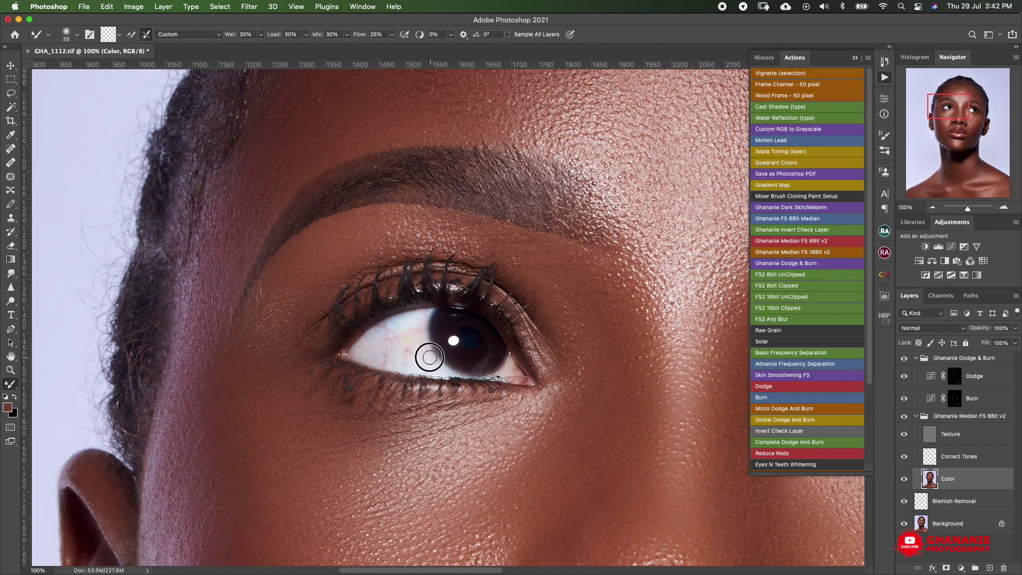
key("bracketleft")
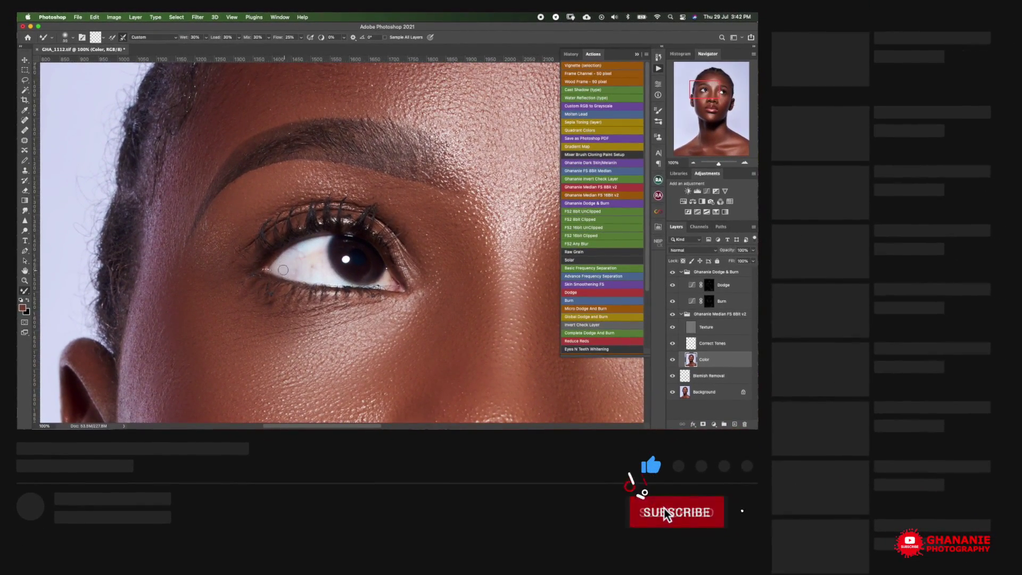
key("bracketleft")
key("bracketleft")
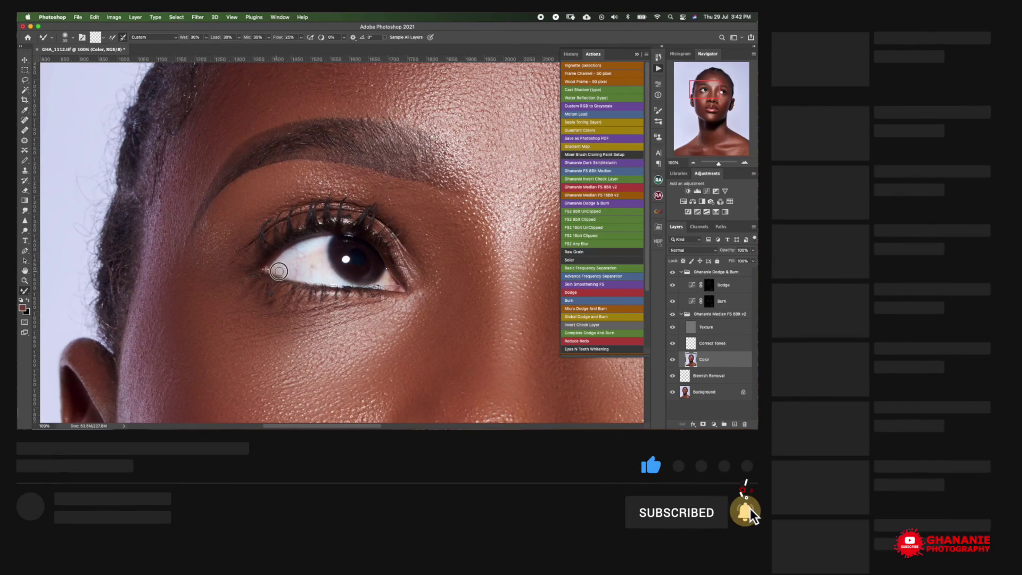
Step: Blend the tones in the white and outer corner of the model's left eye with the Mixer Brush, reduced to 25 px
key("bracketright")
left_click_drag(458, 283, 223, 296)
left_click_drag(495, 289, 395, 235)
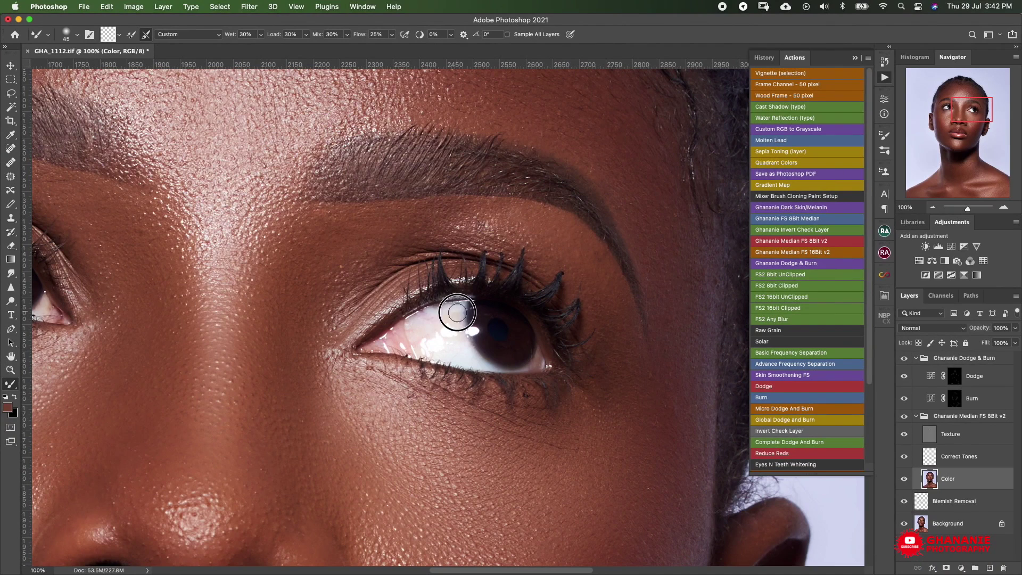
mouse_move(457, 312)
left_mouse_down()
mouse_move(417, 327)
mouse_move(447, 333)
mouse_move(463, 354)
mouse_move(456, 349)
left_mouse_up()
key("]")
key("bracketleft")
left_click_drag(528, 369, 537, 361)
mouse_move(535, 357)
left_mouse_down()
mouse_move(545, 370)
mouse_move(538, 356)
left_mouse_up()
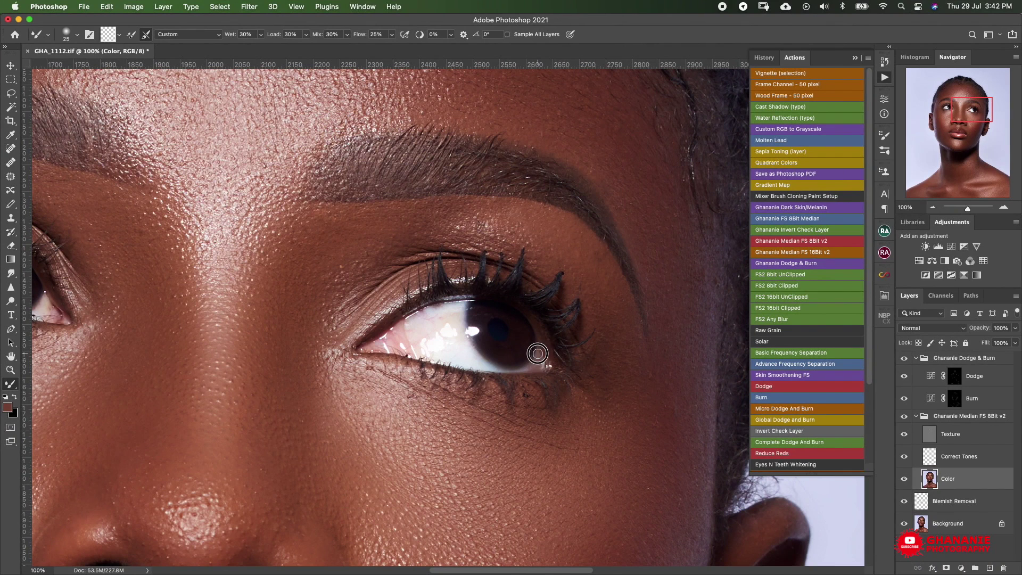
Step: Go back to the model's right eye and make the Texture layer of the frequency separation group active
scroll(538, 366, "left", 10)
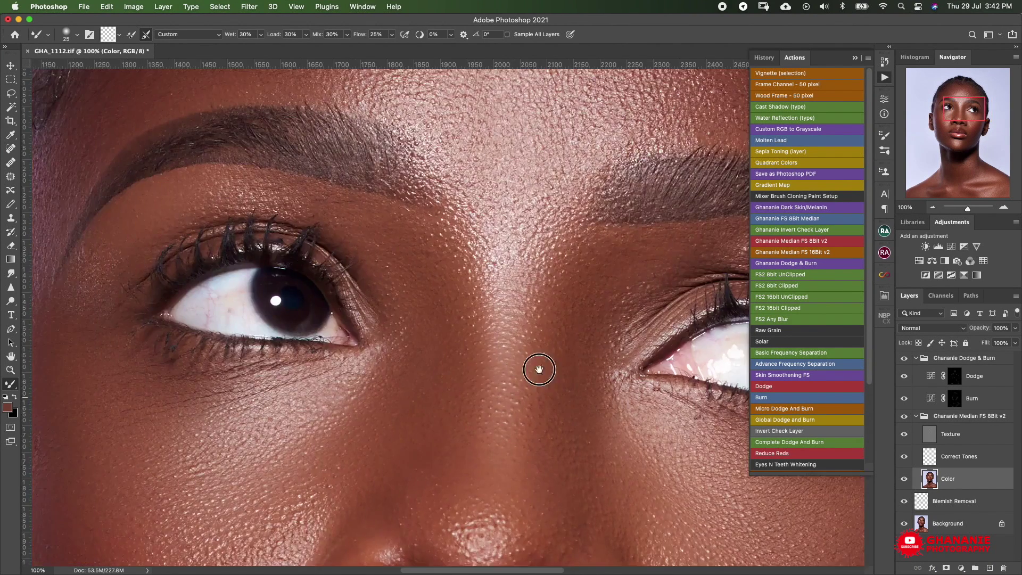
scroll(413, 343, "left", 3)
scroll(414, 343, "up", 3)
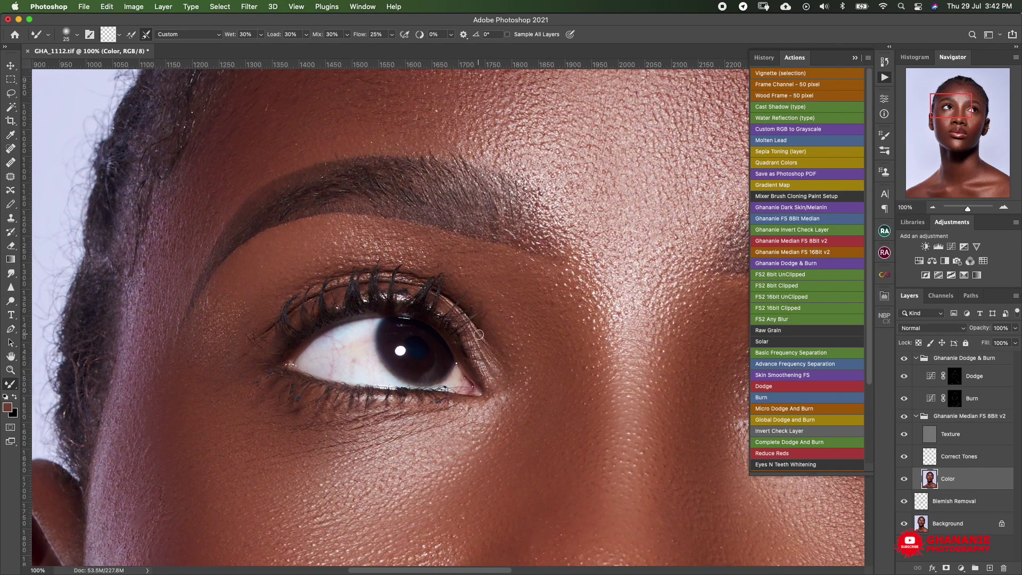
scroll(442, 375, "left", 2)
scroll(441, 375, "down", 1)
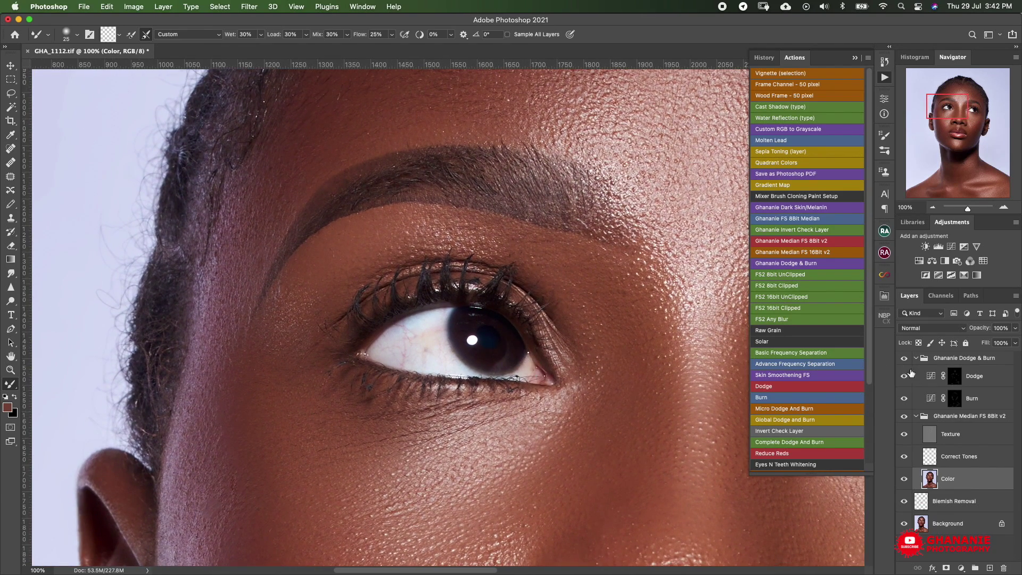
left_click(938, 437)
scroll(432, 341, "down", 1)
scroll(432, 342, "right", 1)
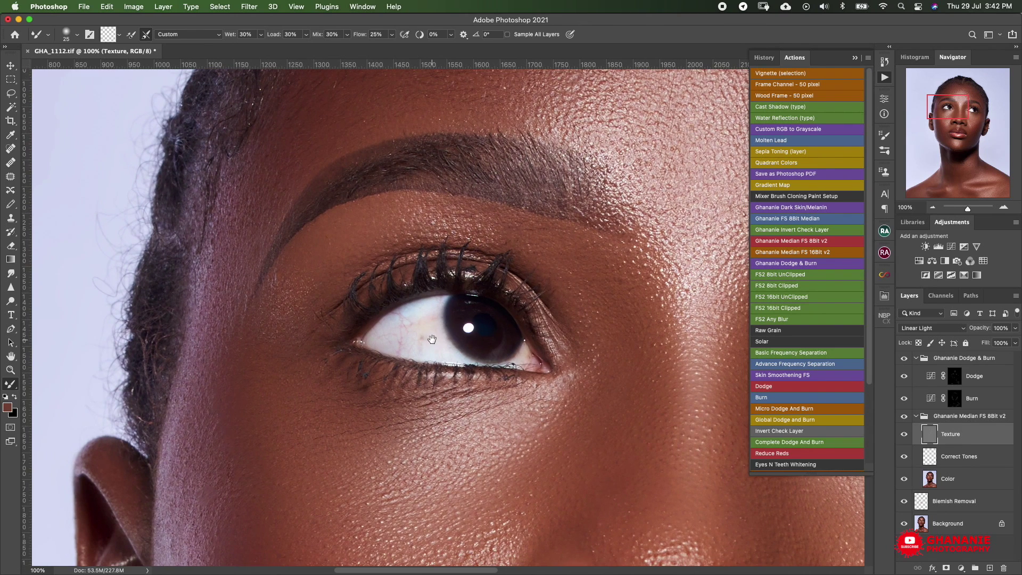
Step: Clone out the veins in the white of the model's right eye with a 25 px Clone Stamp at 10% flow
key("s")
key("bracketleft")
left_click(612, 317)
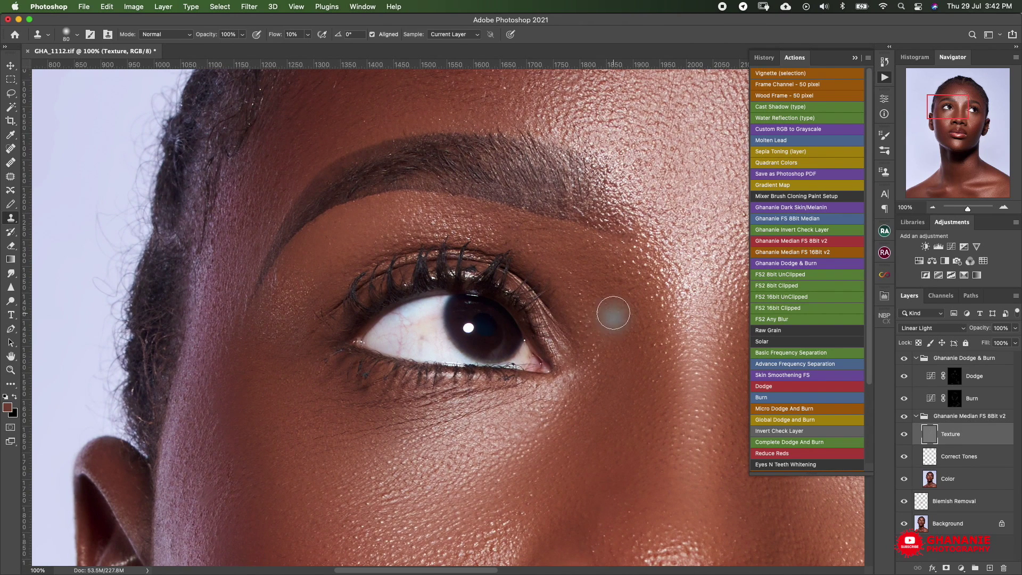
key("bracketleft")
key("bracketleft")
key("bracketleft")
key("bracketleft")
key("bracketleft")
key("super+z")
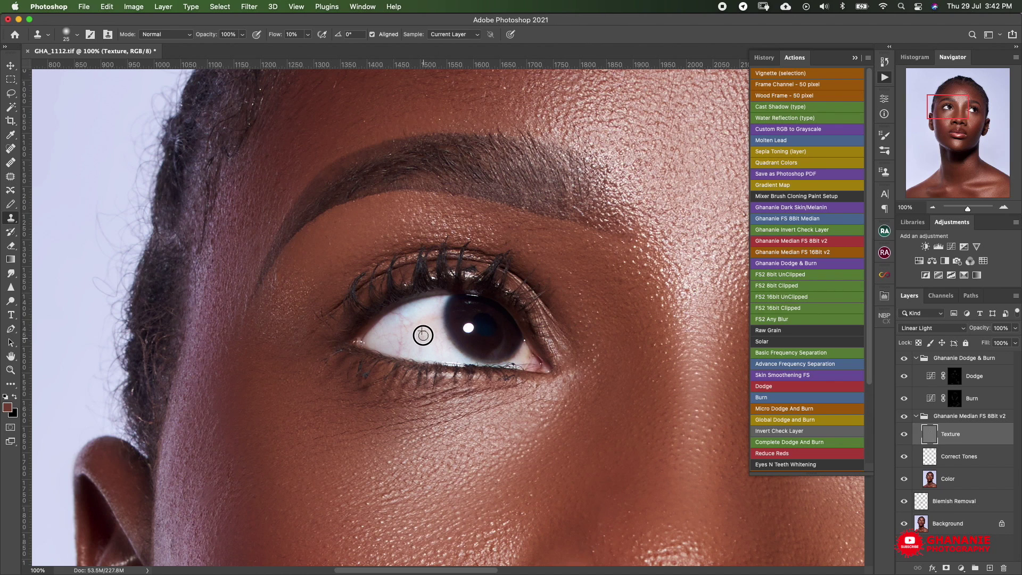
left_click(420, 349, "alt")
left_click(424, 332)
mouse_move(424, 331)
left_mouse_down()
mouse_move(424, 308)
mouse_move(422, 326)
mouse_move(408, 331)
mouse_move(423, 317)
mouse_move(402, 313)
mouse_move(407, 339)
mouse_move(392, 337)
mouse_move(419, 346)
left_mouse_up()
Step: Clone out the veins in the white of the model's left eye from the iris to the inner corner
left_click_drag(528, 376, 464, 367)
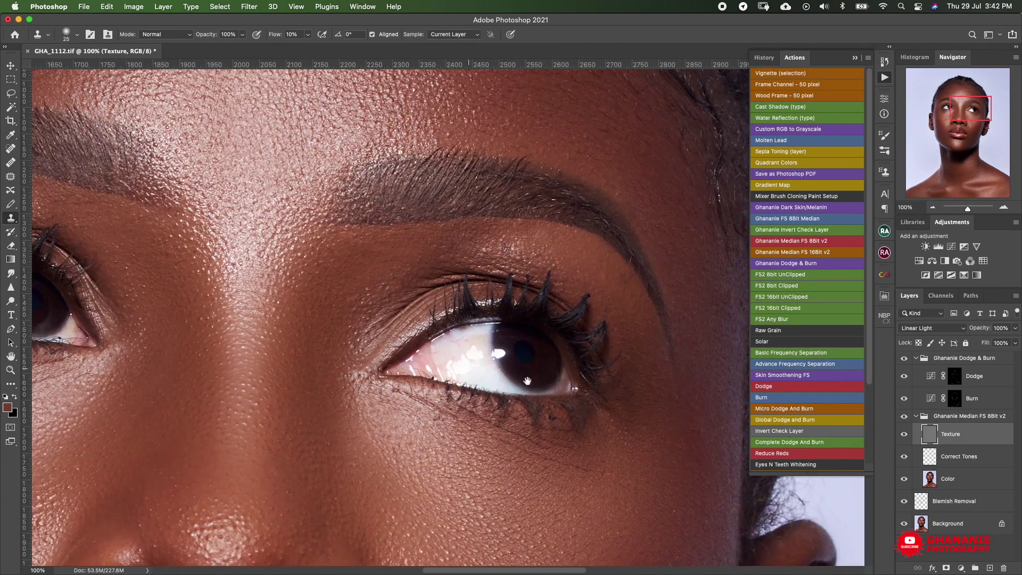
left_click(472, 365, "alt")
left_click(481, 371, "alt")
mouse_move(469, 365)
left_mouse_down()
mouse_move(456, 358)
mouse_move(458, 337)
mouse_move(446, 344)
mouse_move(458, 337)
mouse_move(455, 352)
left_mouse_up()
left_click(451, 357, "alt")
left_click(434, 354)
left_click(450, 346, "alt")
left_click(438, 353)
left_click(437, 353)
Step: Clone clean skin texture over the upper eyelid and the area beneath the model's left eyebrow with an enlarged Clone Stamp brush
mouse_move(447, 394)
left_mouse_down()
mouse_move(566, 374)
mouse_move(599, 380)
left_mouse_up()
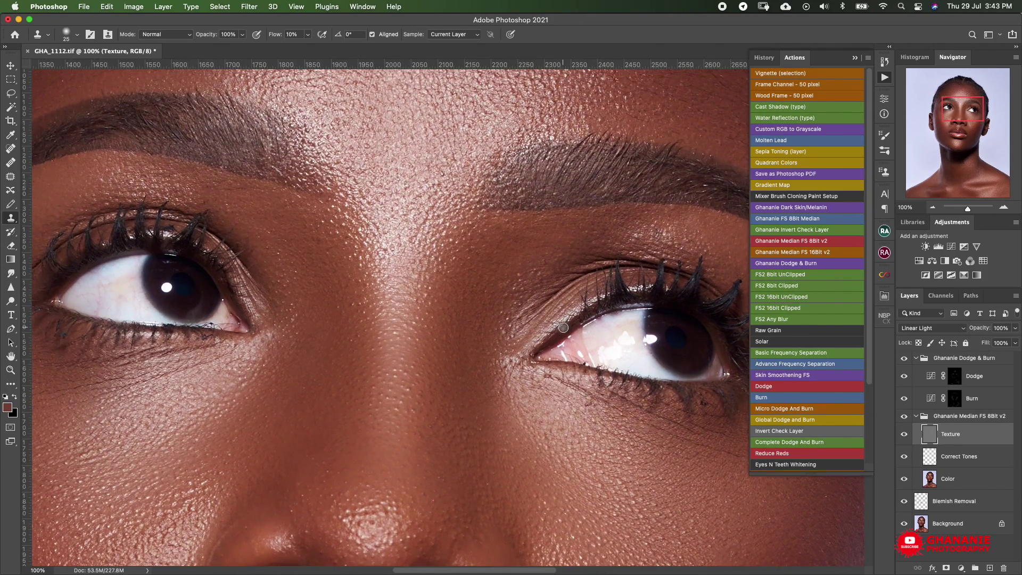
key("super+minus")
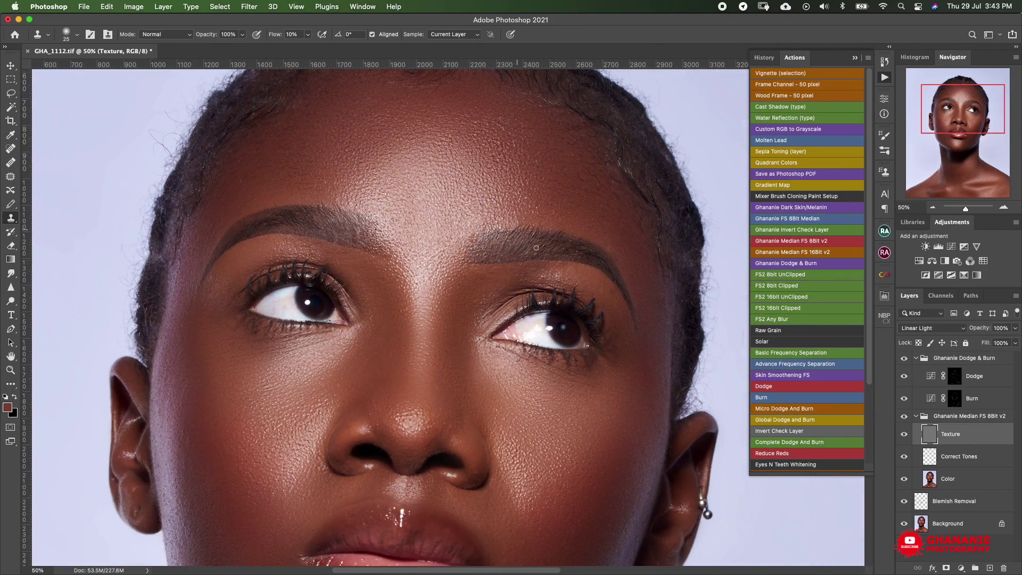
left_click_drag(550, 313, 483, 341)
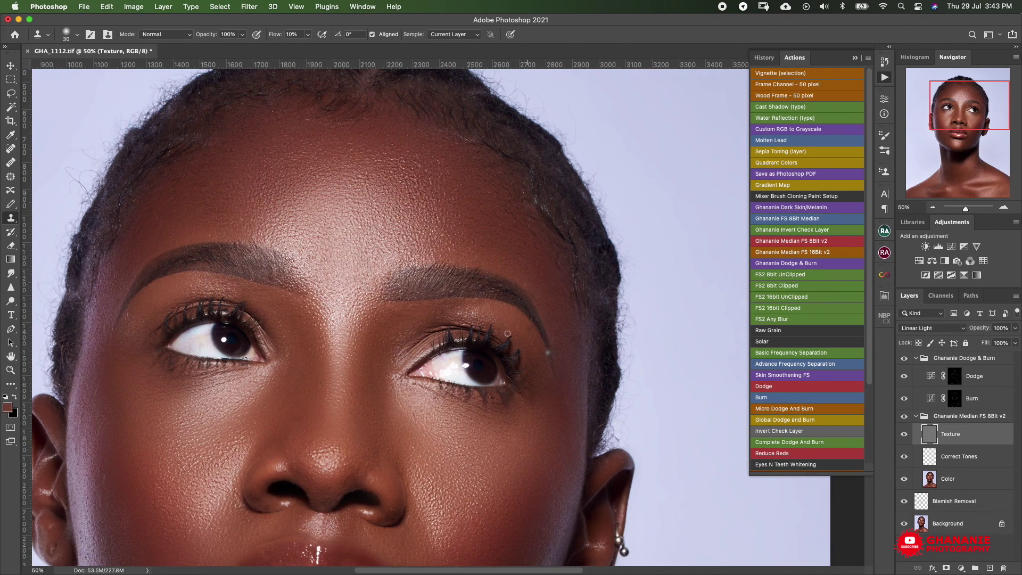
key("bracketright")
left_click(481, 314)
left_click(474, 315)
left_click(461, 311)
left_click(454, 316)
left_click(518, 332, "alt")
Step: Clone clean texture around the outer and inner ends of the model's right eyebrow with a 60 px Clone Stamp
scroll(337, 324, "left", 5)
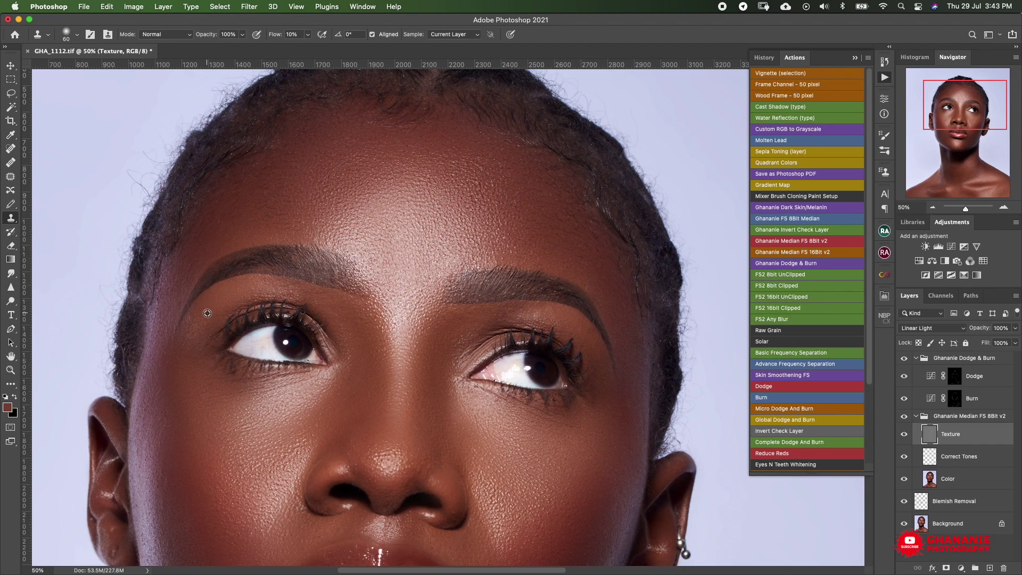
mouse_move(196, 326)
left_mouse_down()
mouse_move(204, 323)
mouse_move(190, 336)
left_mouse_up()
mouse_move(359, 321)
left_mouse_down()
mouse_move(380, 341)
mouse_move(357, 312)
mouse_move(398, 324)
mouse_move(397, 334)
mouse_move(351, 365)
left_mouse_up()
left_click(372, 343, "alt")
left_click(398, 323, "alt")
left_click(351, 355, "alt")
Step: Examine the whole retouched portrait at 12.5% and 25% magnification
key("super+minus")
key("super+minus")
key("super+minus")
key("super+minus")
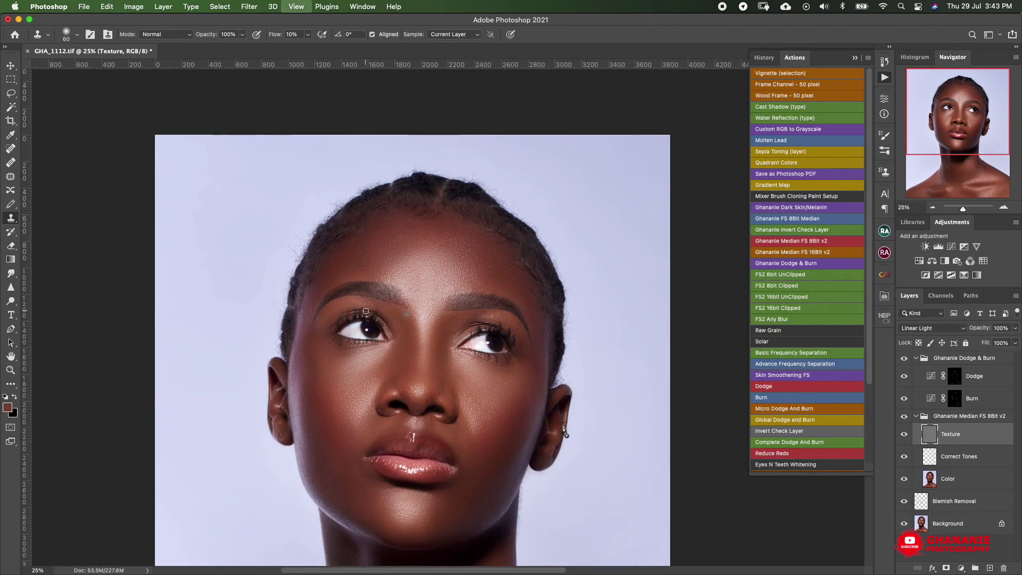
key("super+minus")
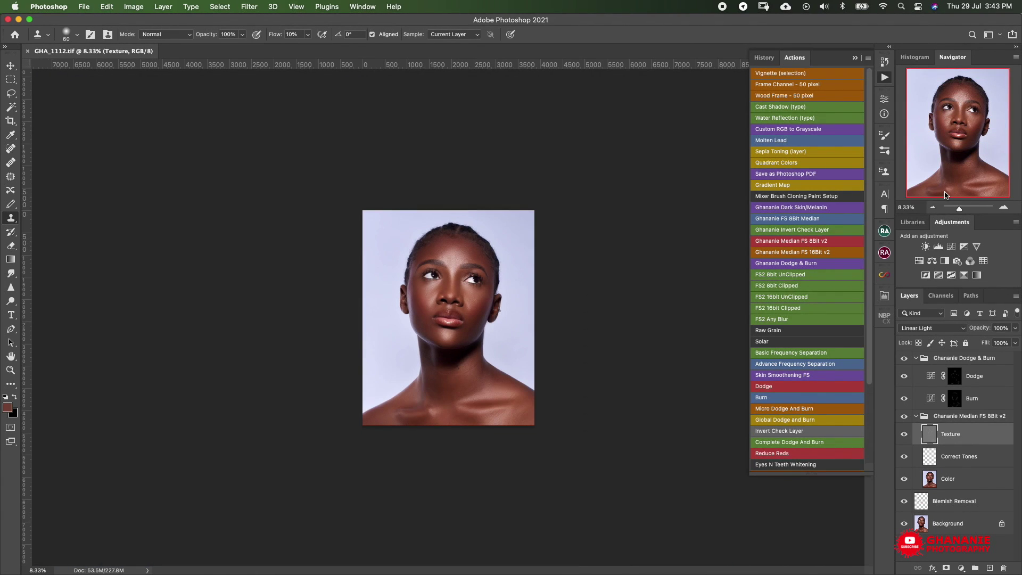
key("super+plus")
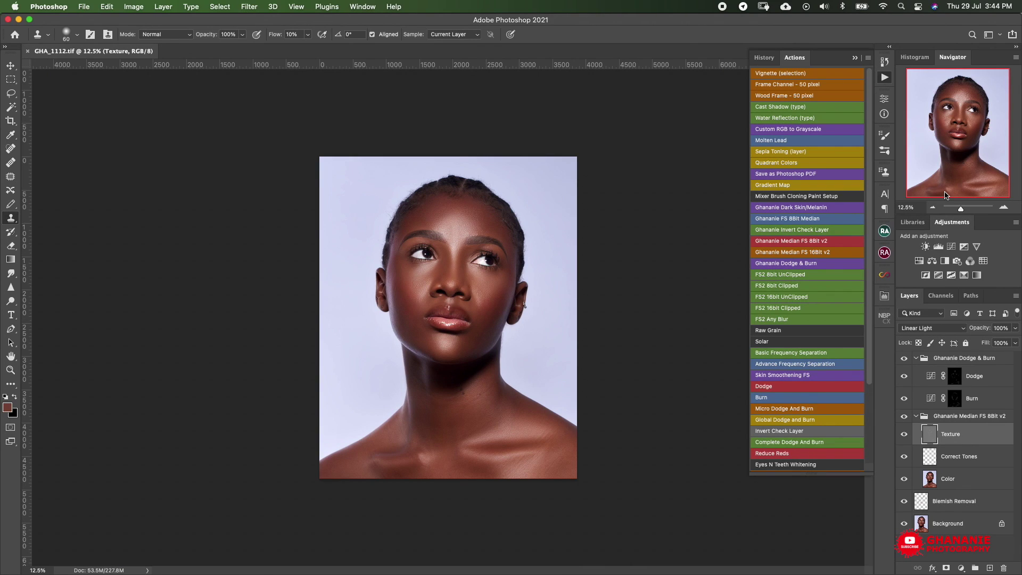
key("super+plus")
key("super+plus")
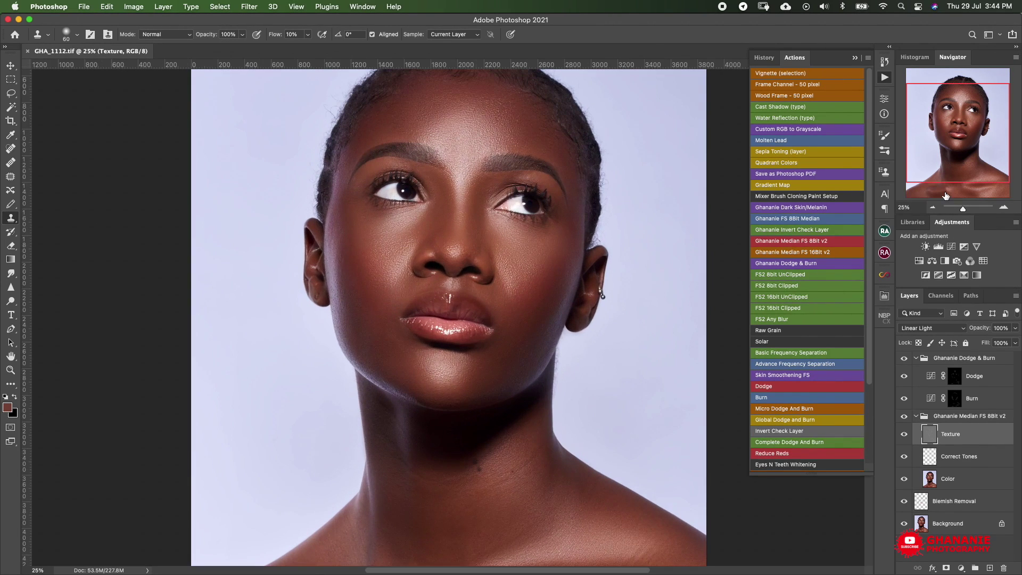
key("super+minus")
key("super+minus")
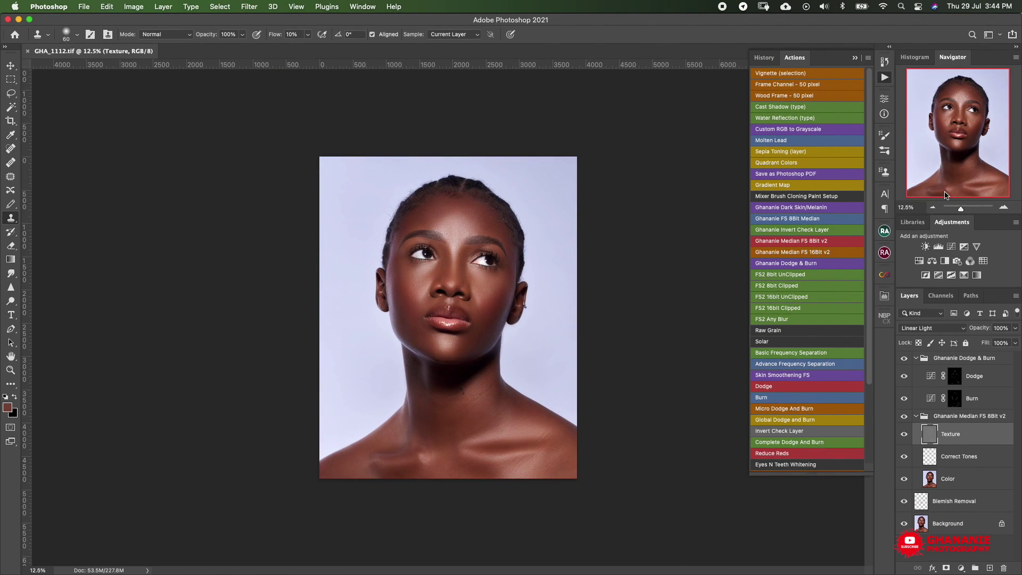
key("super+plus")
key("super+plus")
key("super+minus")
key("super+minus")
Step: Collapse the dodge and burn and frequency separation groups, and run the Ghananie Dark Skin/Melanin action above them
left_click(926, 358)
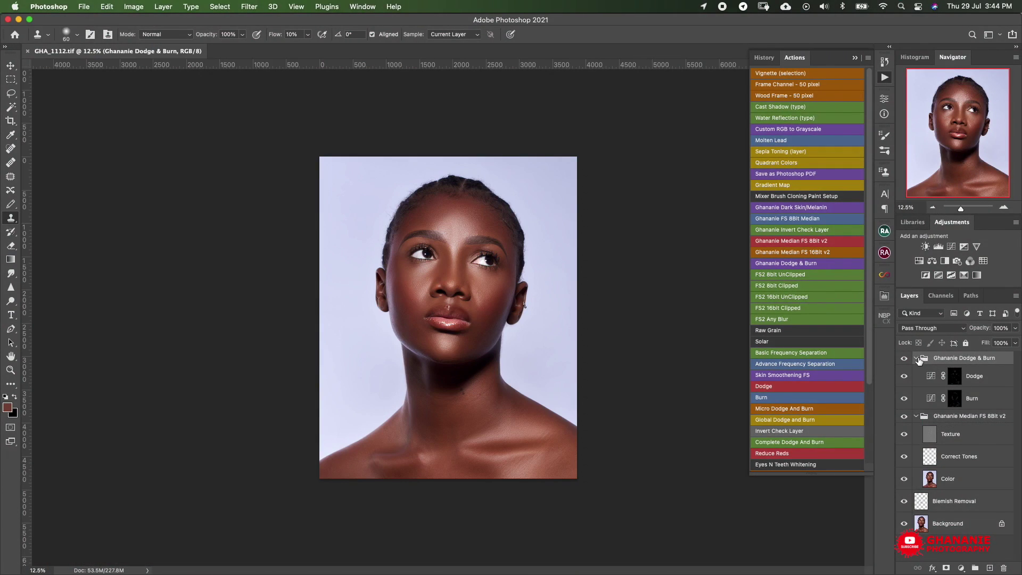
left_click(916, 357)
left_click(916, 372)
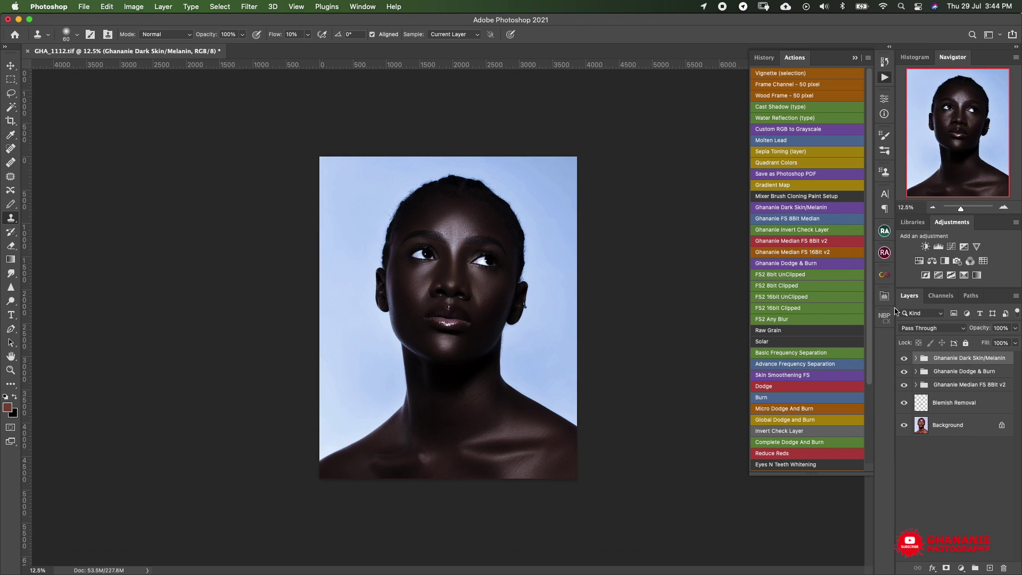
Step: Set the opacity of the Ghananie Dark Skin/Melanin group to 20%
left_click_drag(985, 331, 963, 335)
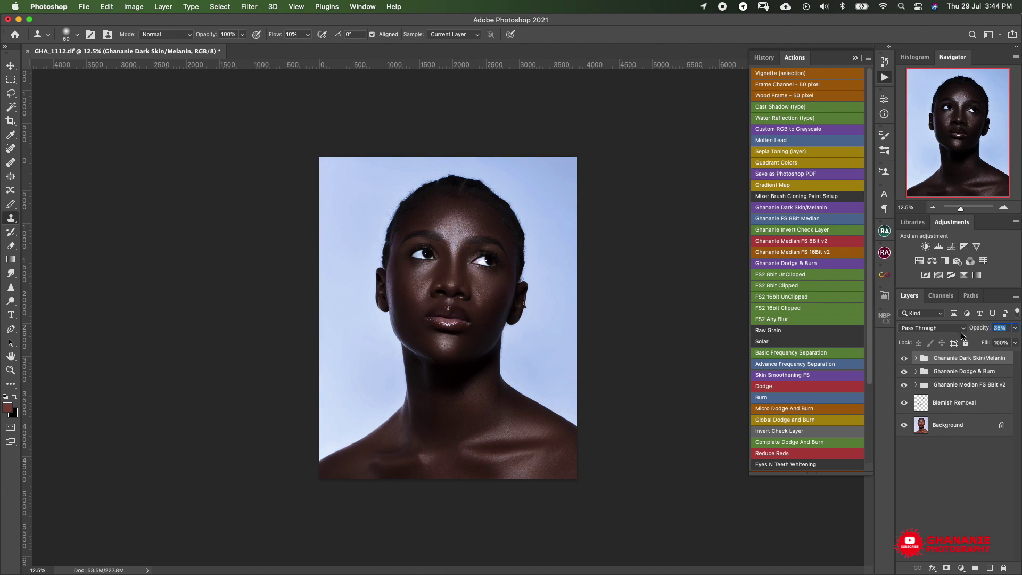
left_click(997, 328)
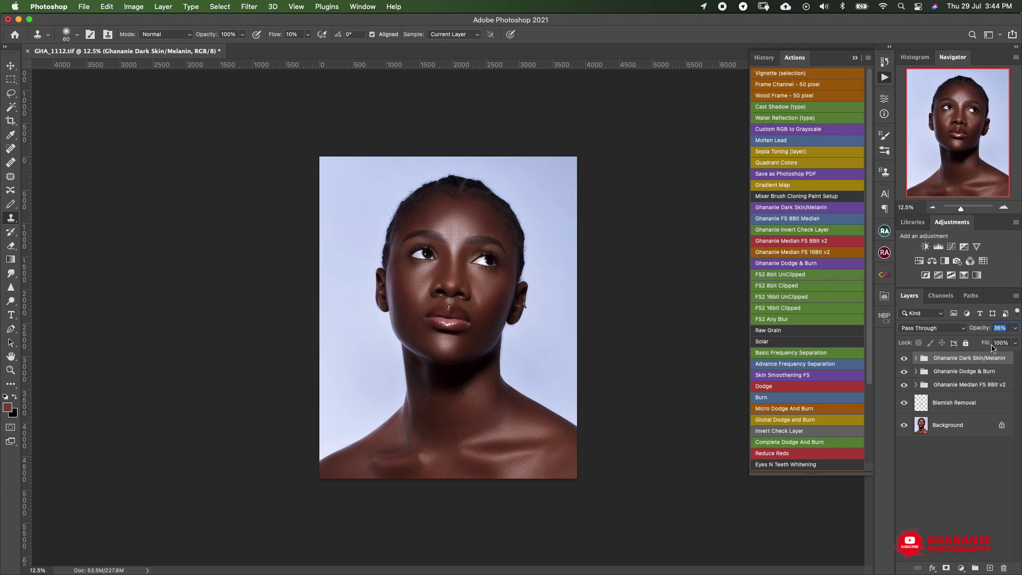
type("20")
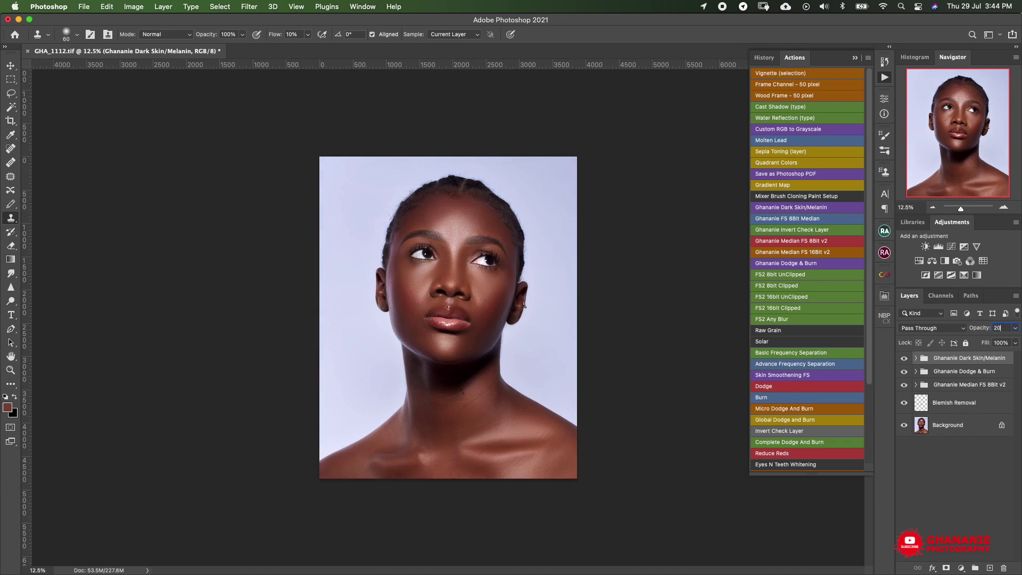
key("Return")
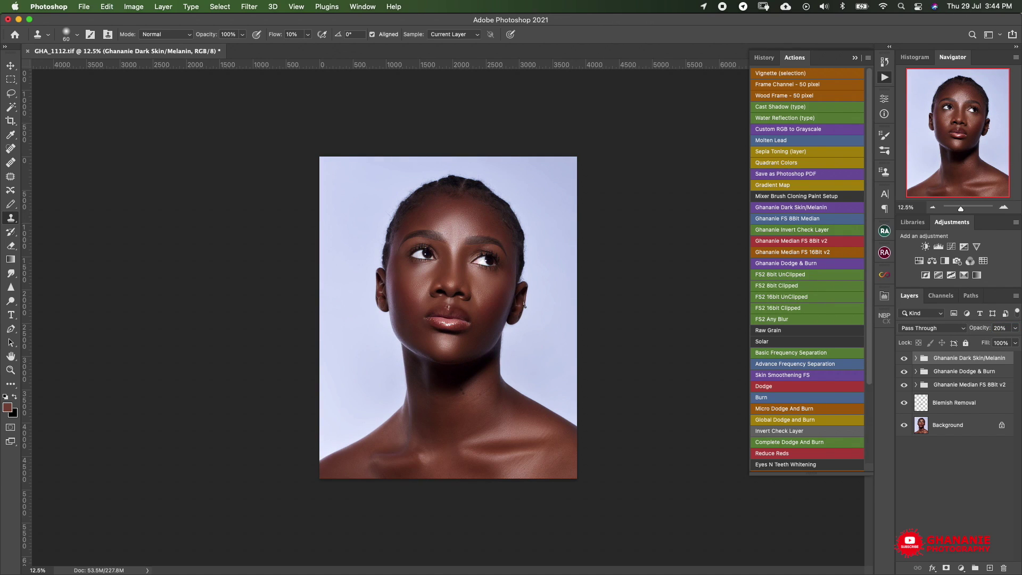
Step: Compare the portrait with and without the Ghananie Dark Skin/Melanin group, and save the file
left_click(904, 359)
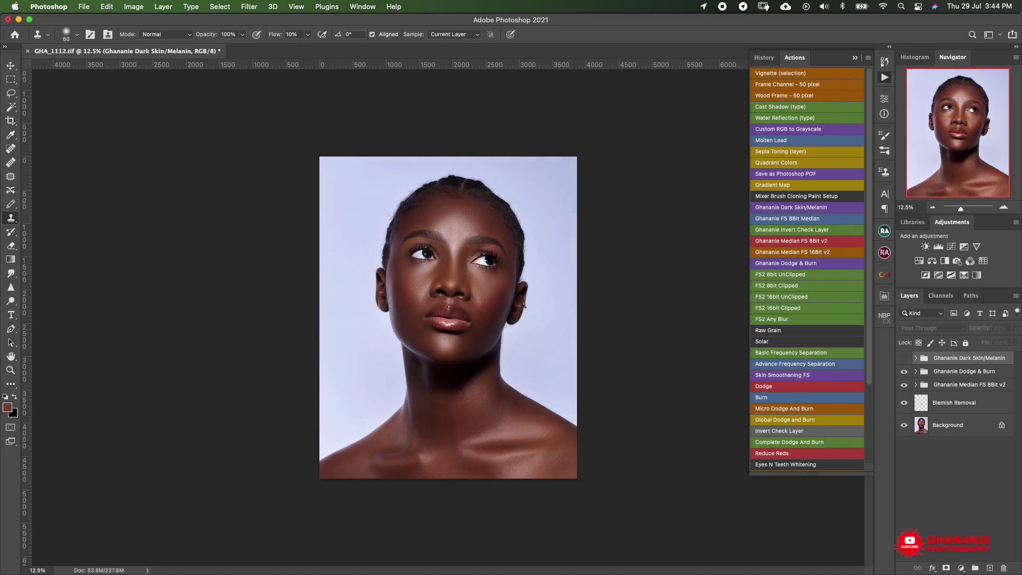
left_click(903, 358)
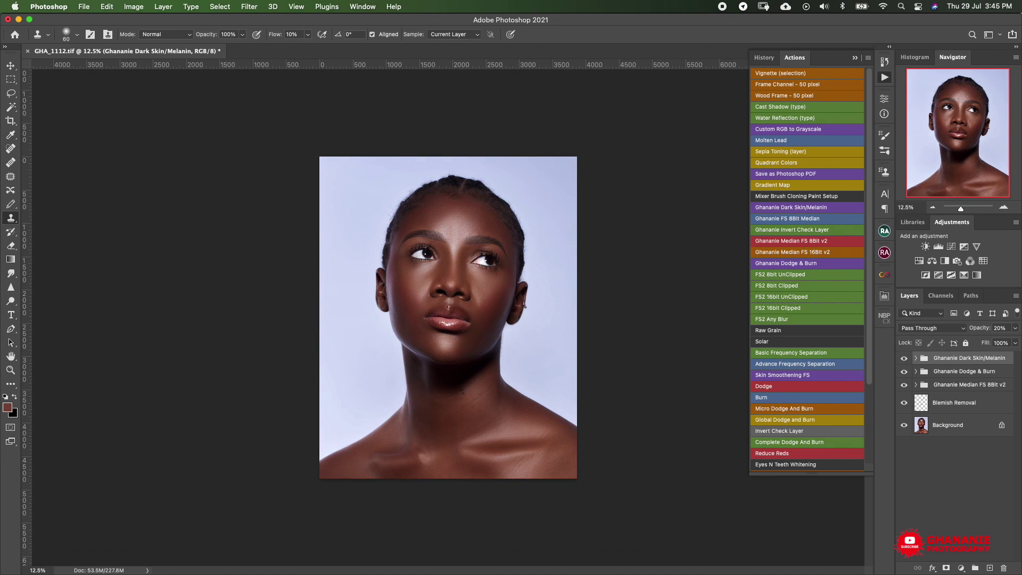
key("super+s")
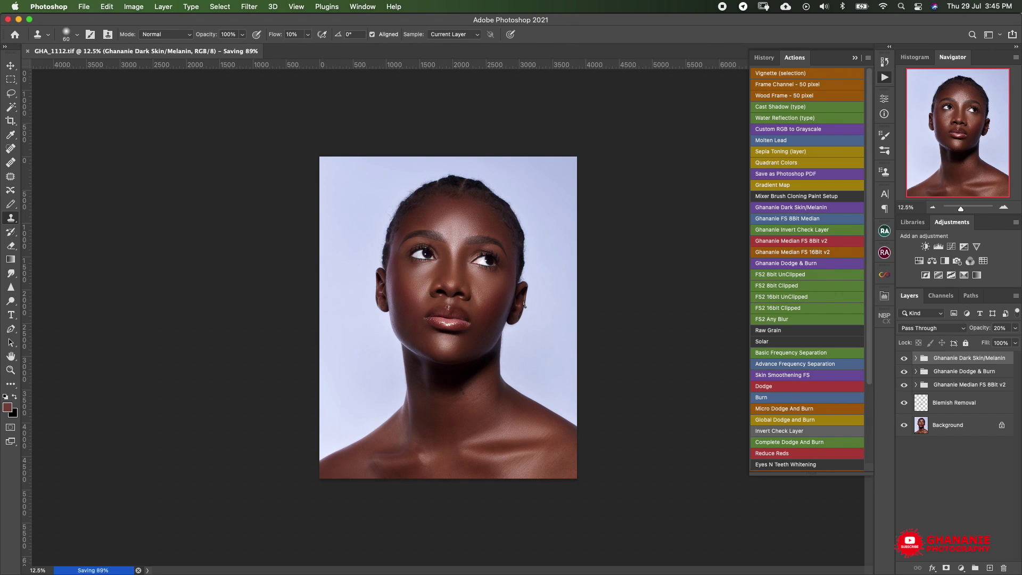